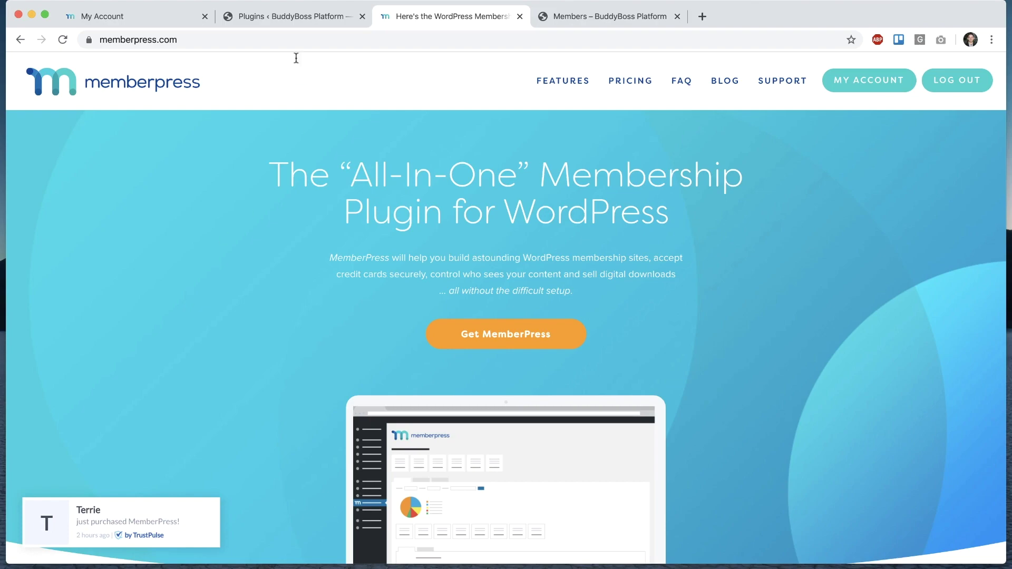
On the Plugins page, find the MemberPress + BuddyPress Integration plugin and activate it
click(287, 16)
scroll(281, 282, down, 10)
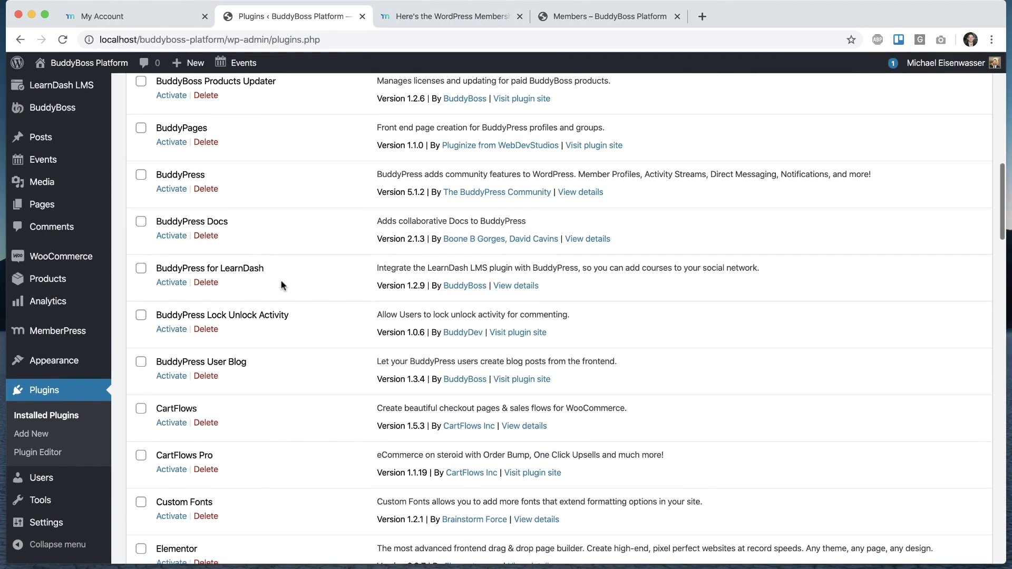
scroll(282, 285, down, 20)
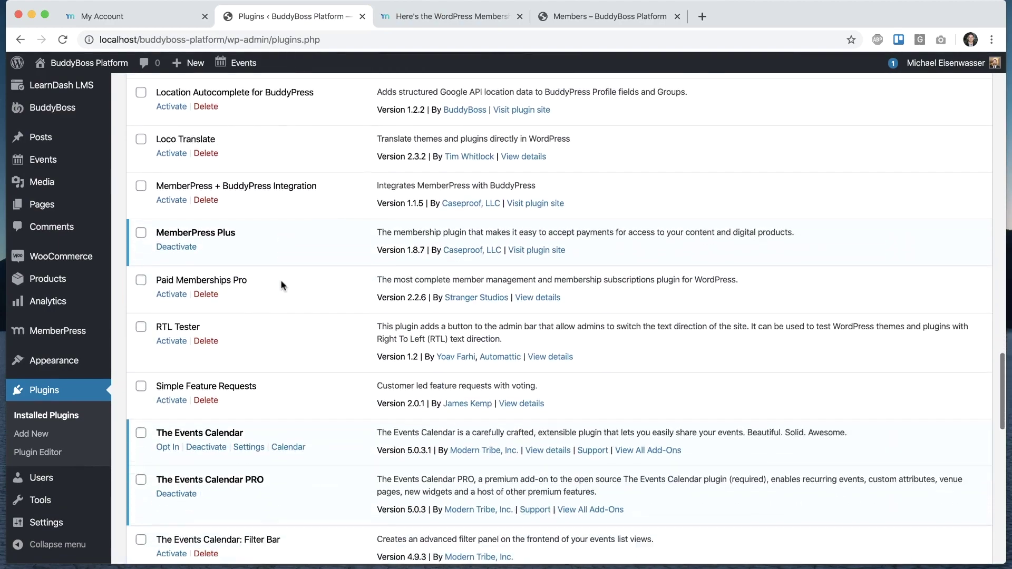
scroll(280, 285, down, 1)
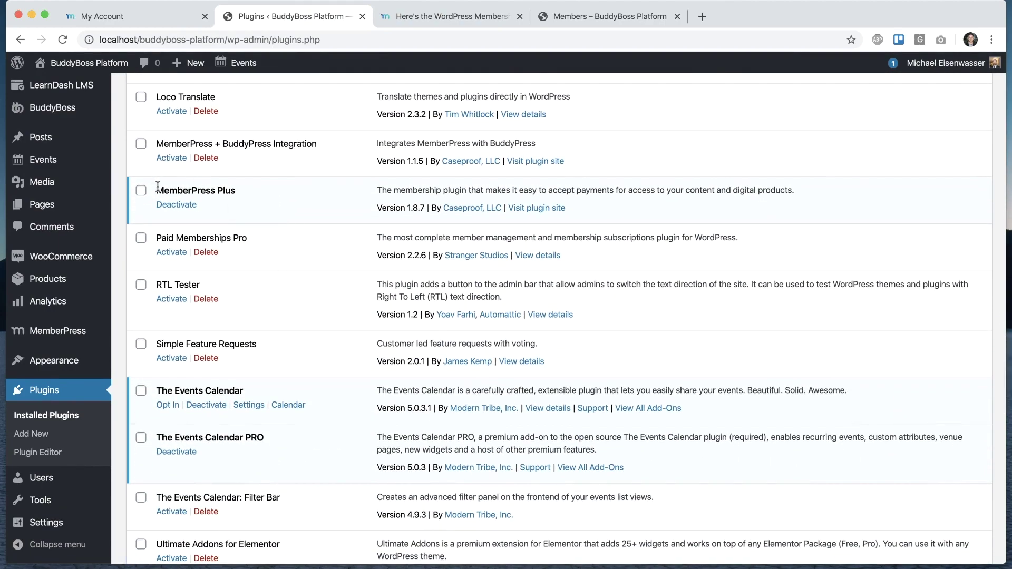
drag(157, 188, 235, 191)
click(275, 192)
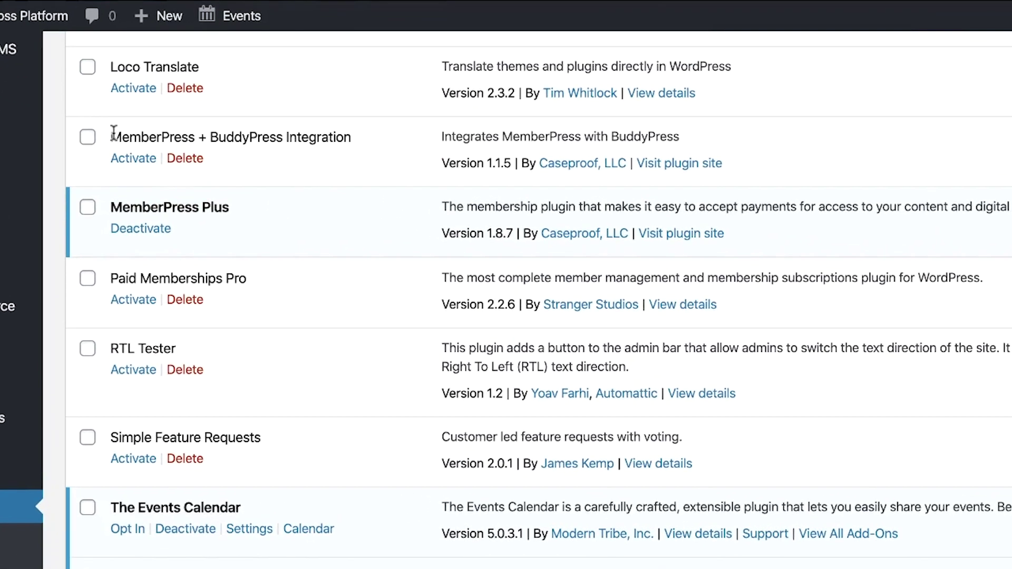
drag(114, 132, 353, 135)
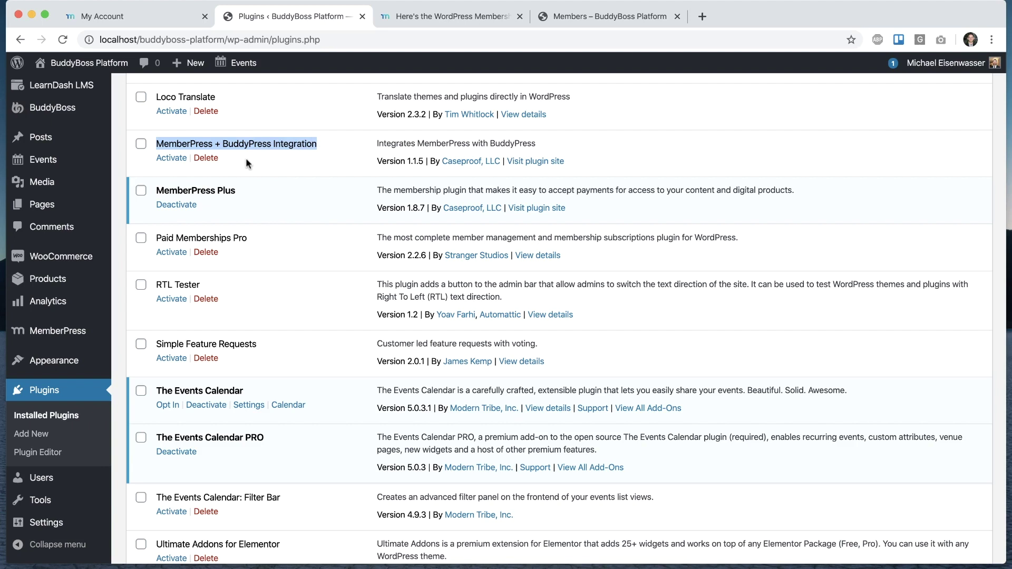
click(169, 142)
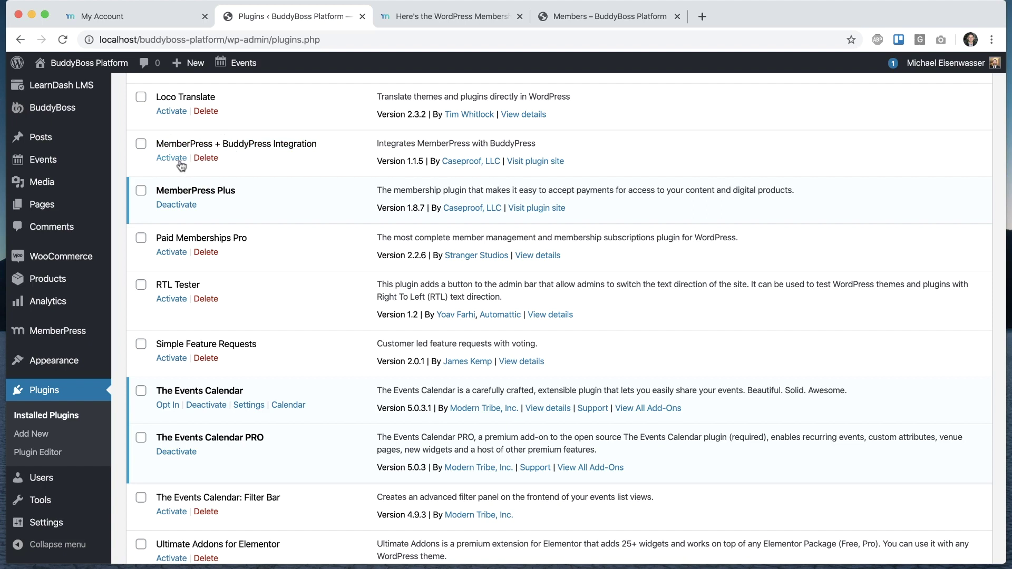
click(172, 158)
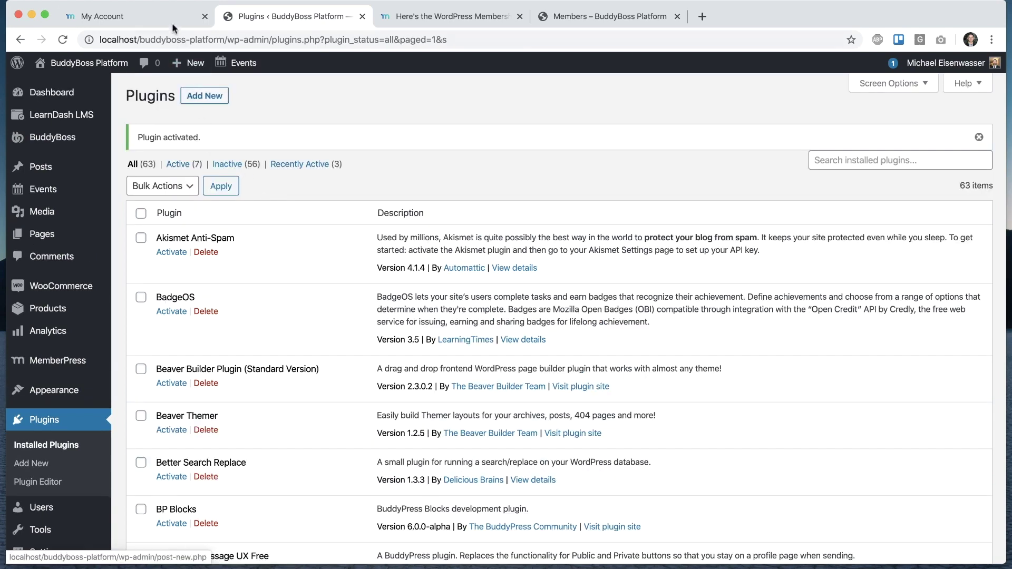
click(177, 16)
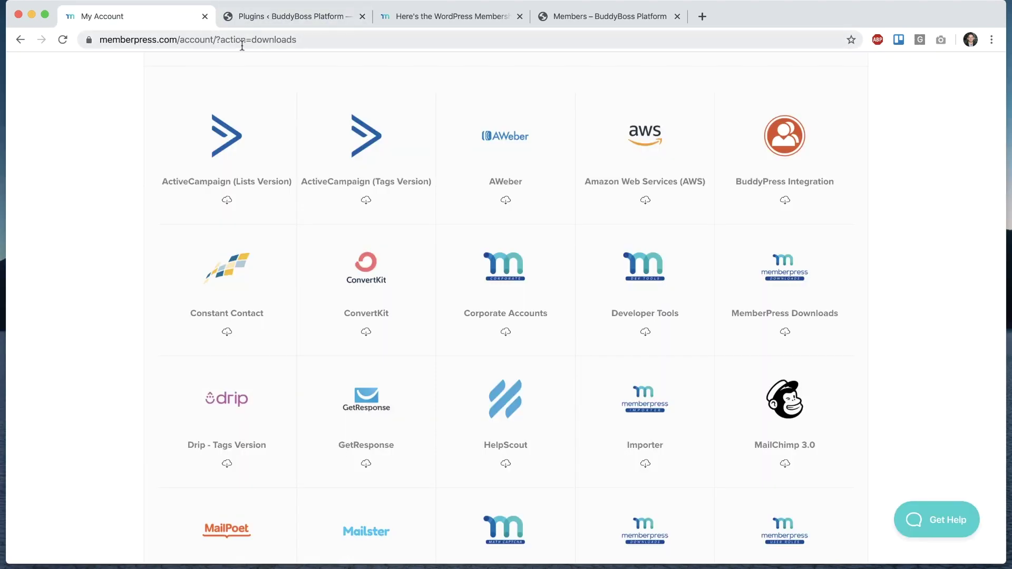
scroll(474, 135, up, 2)
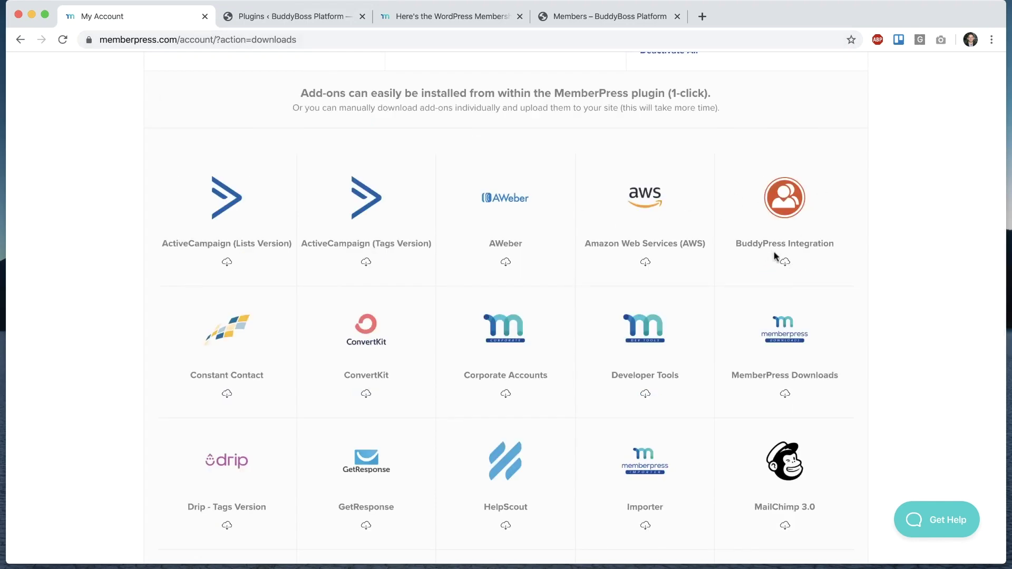
click(257, 10)
scroll(246, 267, down, 1)
mouse_move(75, 332)
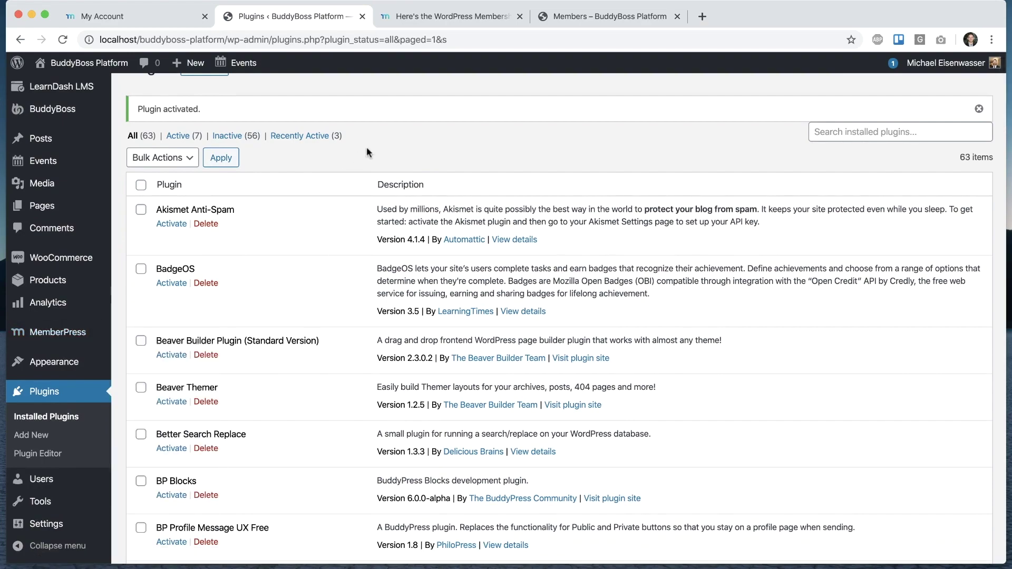
Scroll down the plugin list toward the MemberPress admin menu
scroll(338, 267, down, 20)
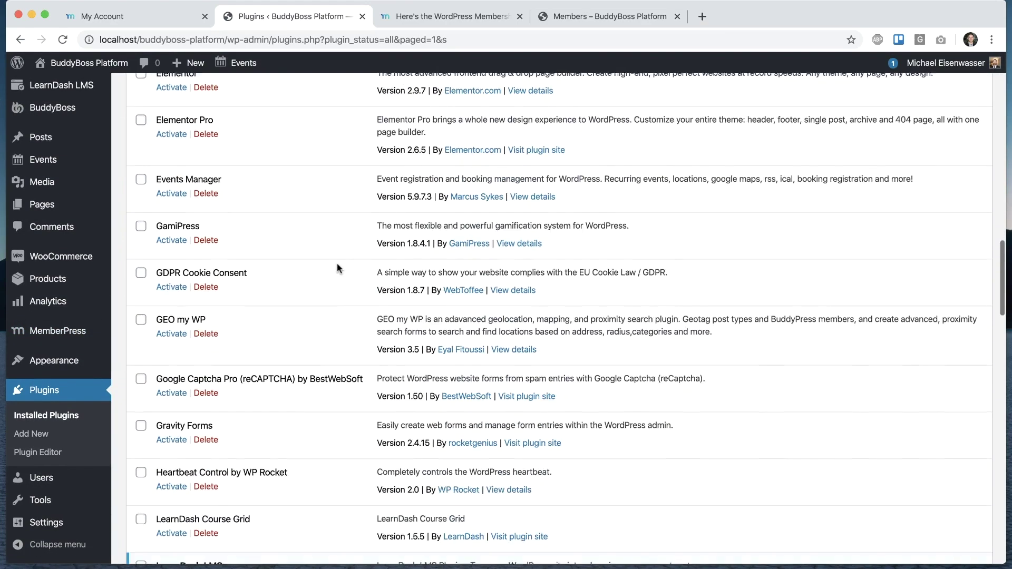
scroll(338, 268, down, 6)
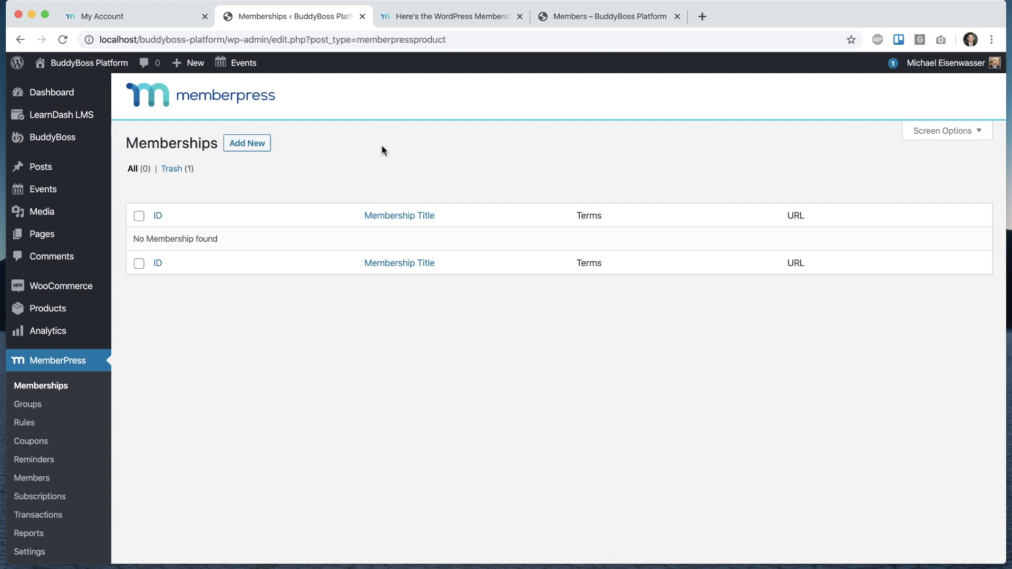
Create and publish a membership titled 'Tier 1' with the description 'Here is a description.'
click(256, 145)
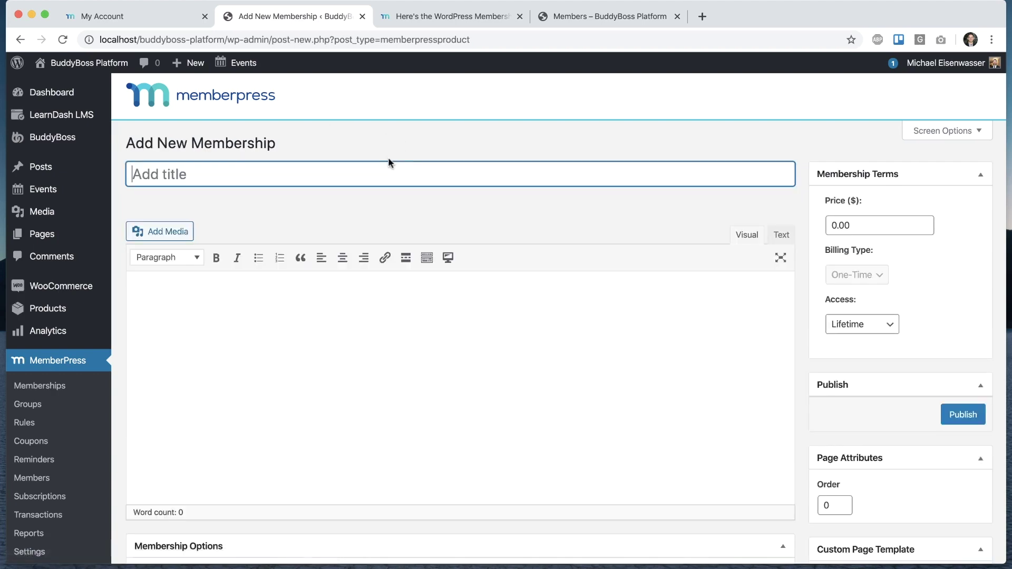
text(Tier 1)
click(350, 304)
text(Here is)
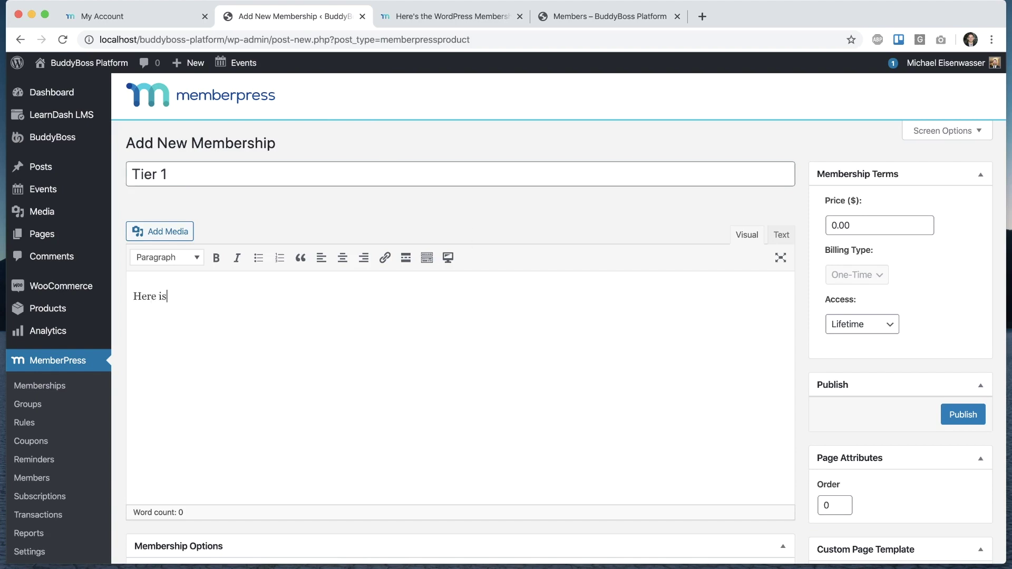
text( a description.)
click(963, 414)
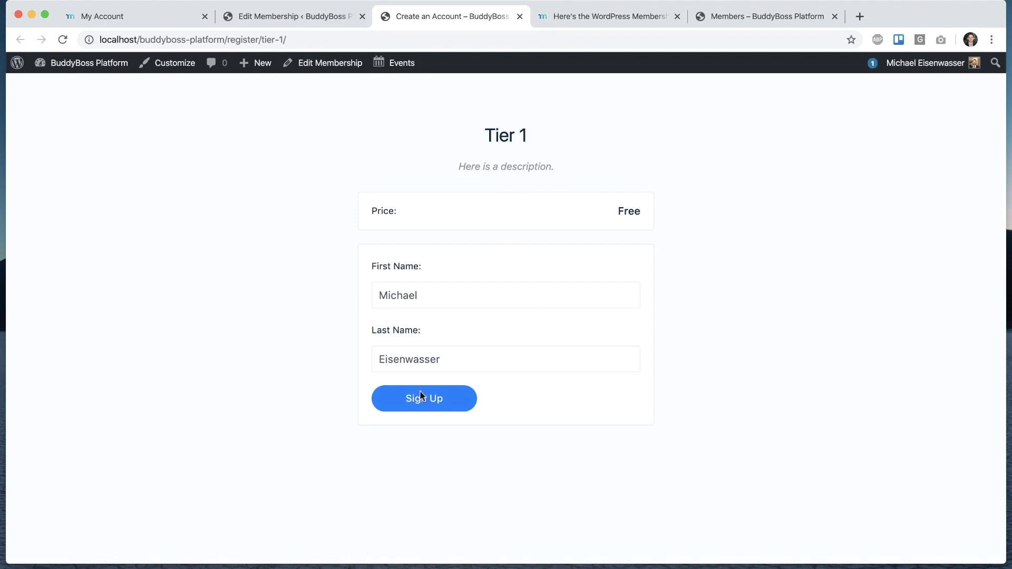
Set Tier 1's price to 100 with Recurring billing on a Monthly interval
click(330, 21)
scroll(606, 343, down, 1)
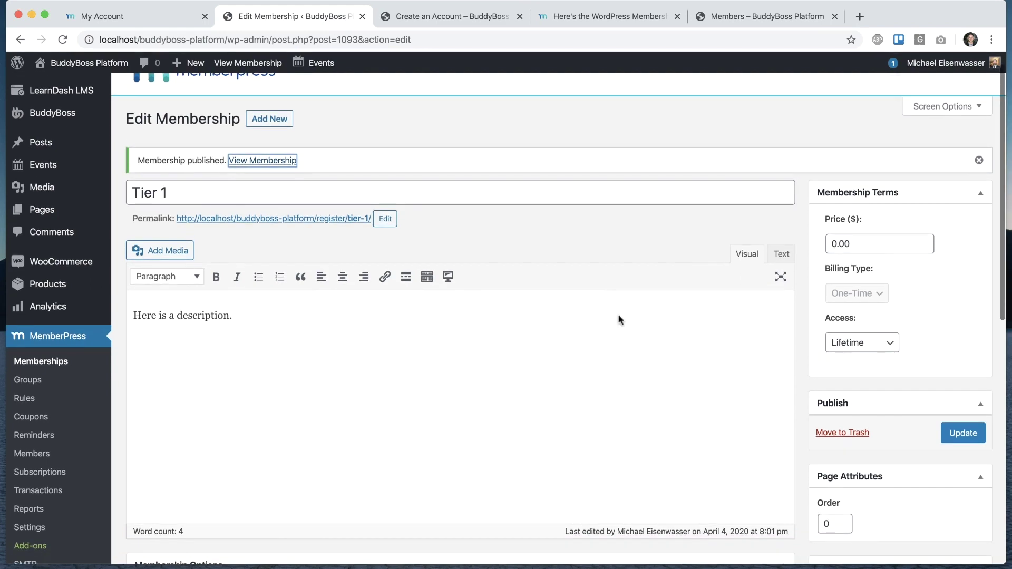
click(826, 244)
text(100)
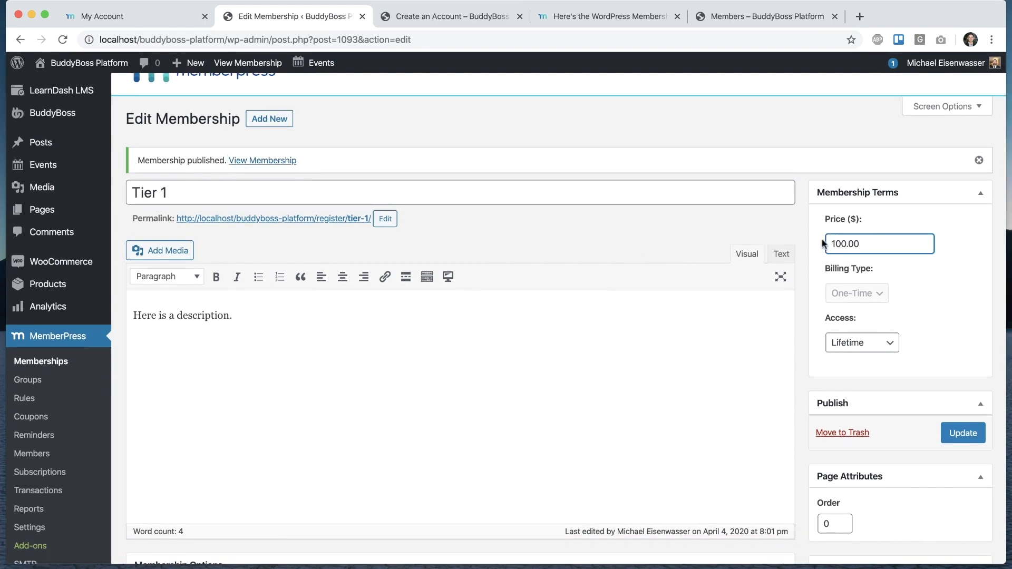
click(934, 311)
click(883, 299)
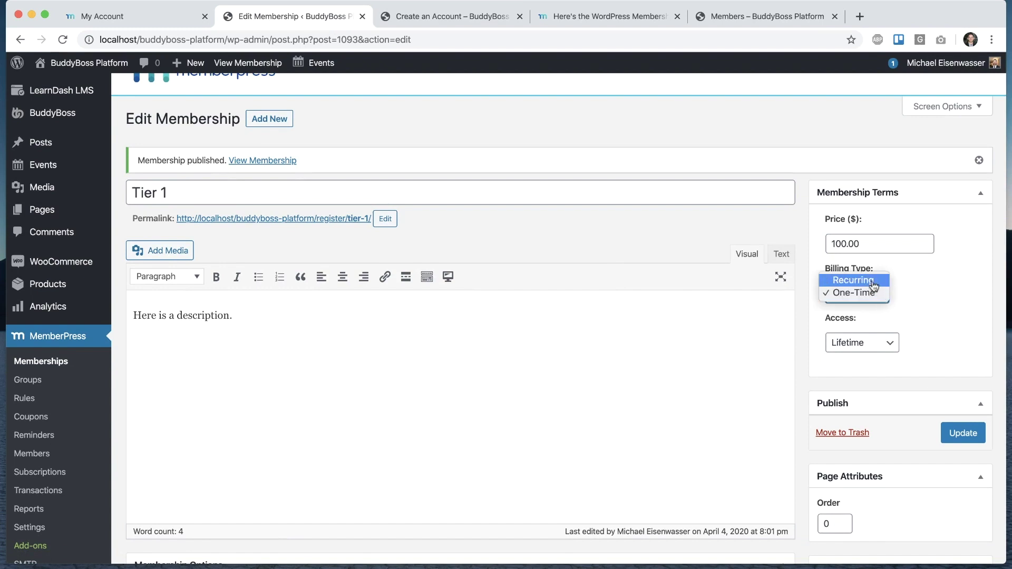
click(854, 280)
click(881, 343)
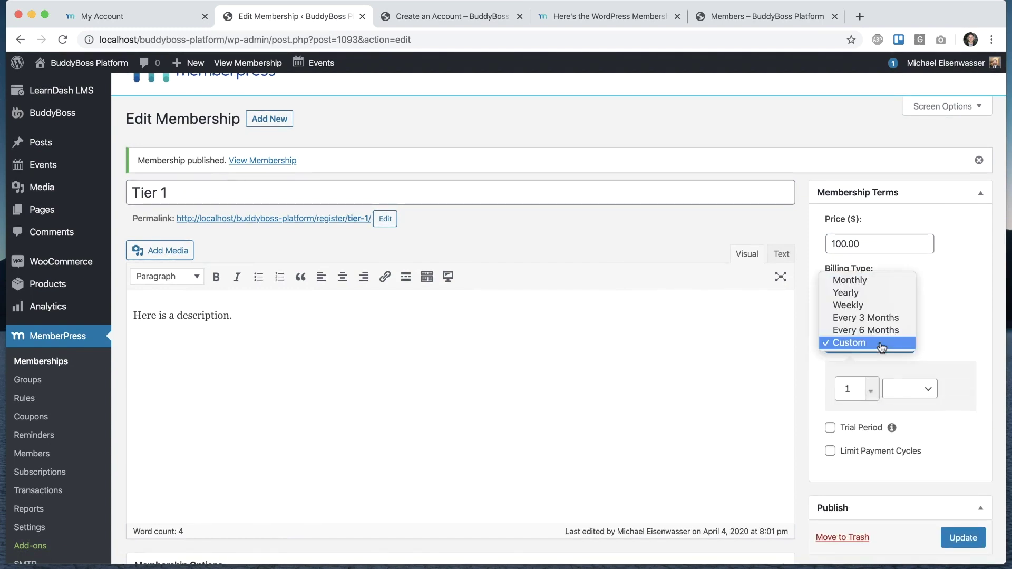
click(884, 280)
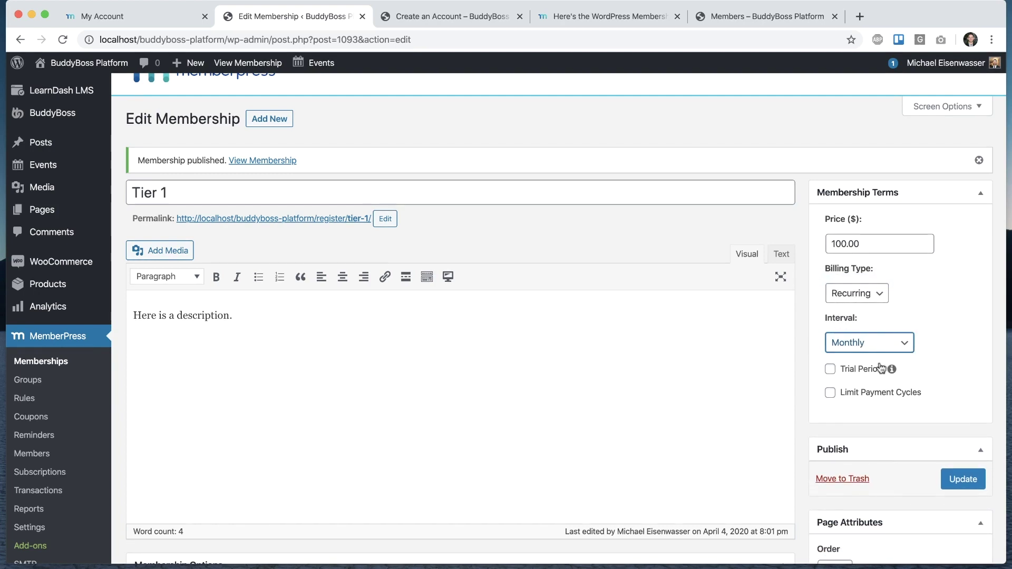
Enable a 10-day trial period and update the membership
click(878, 369)
double_click(848, 433)
text(10)
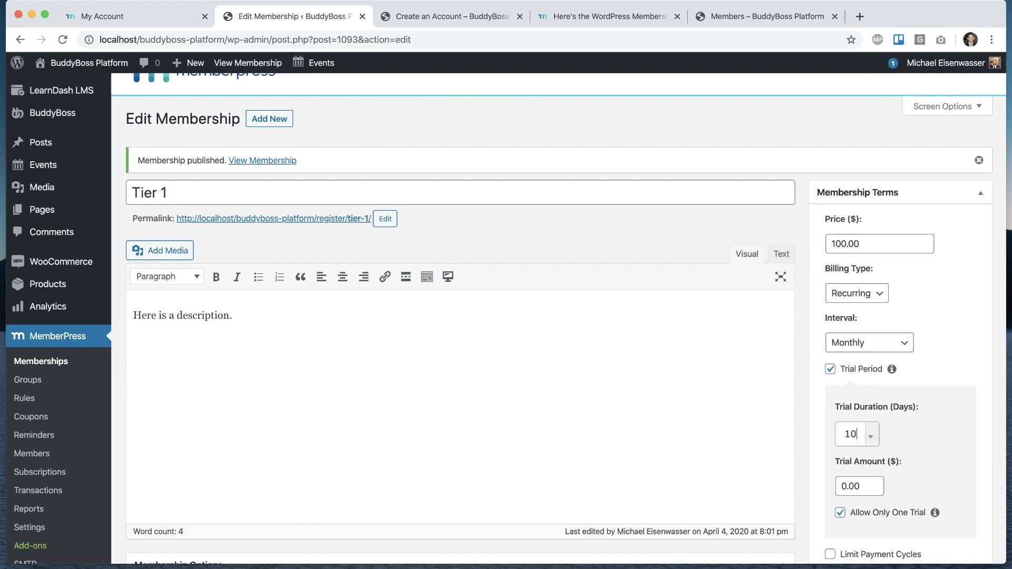
scroll(936, 443, down, 3)
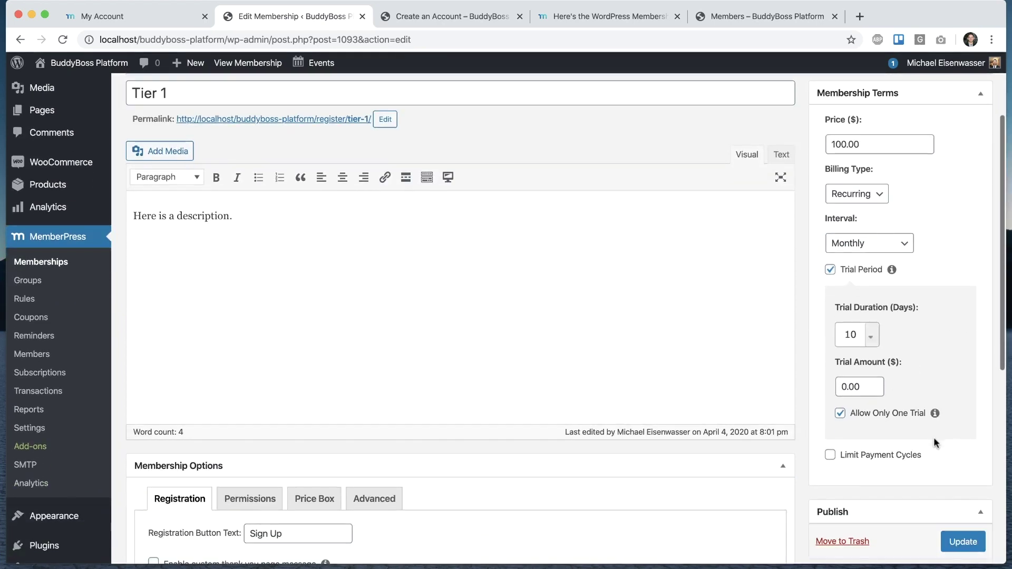
click(962, 549)
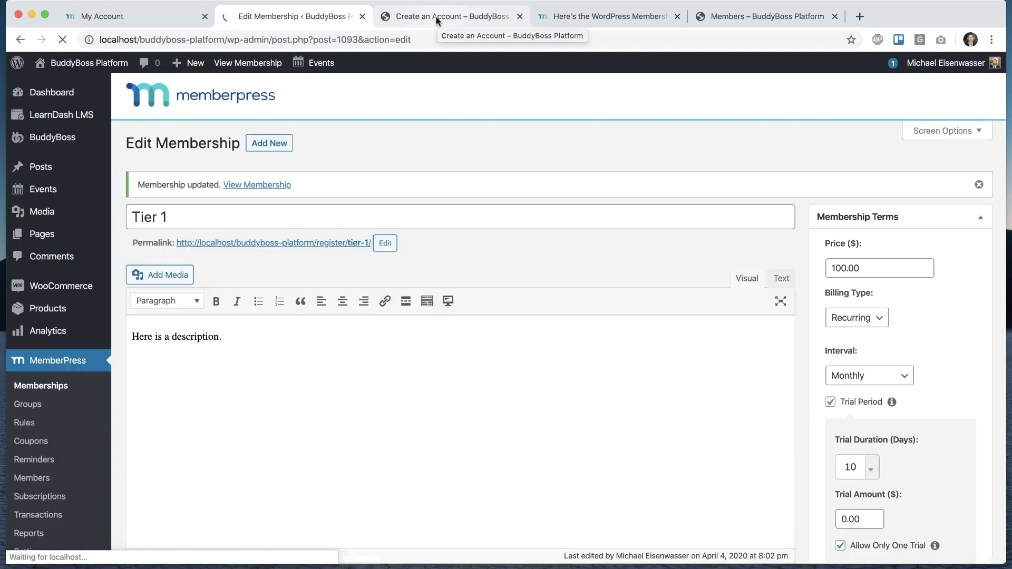
click(437, 16)
key(super+r)
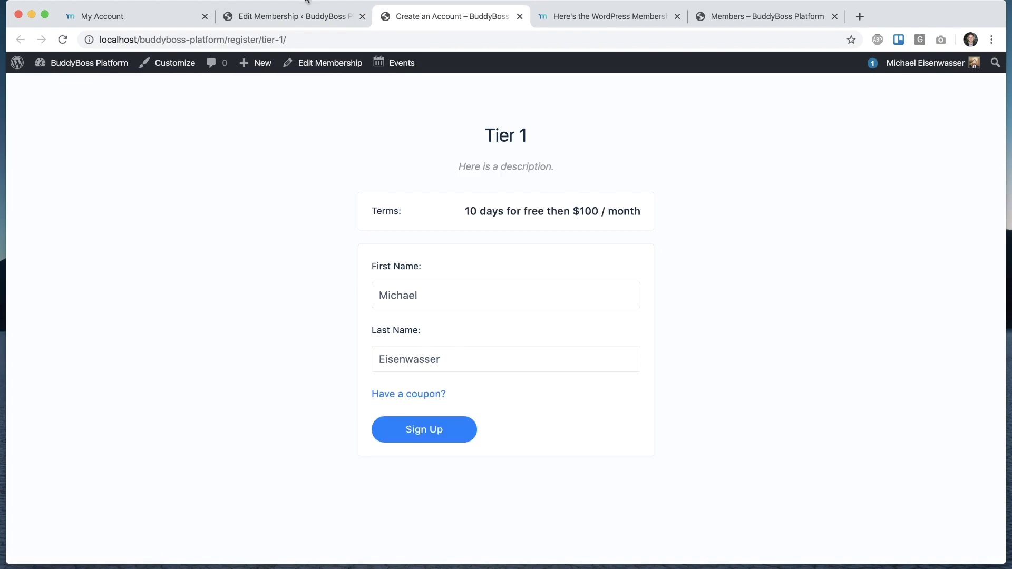
click(303, 39)
key(super+c)
click(96, 1)
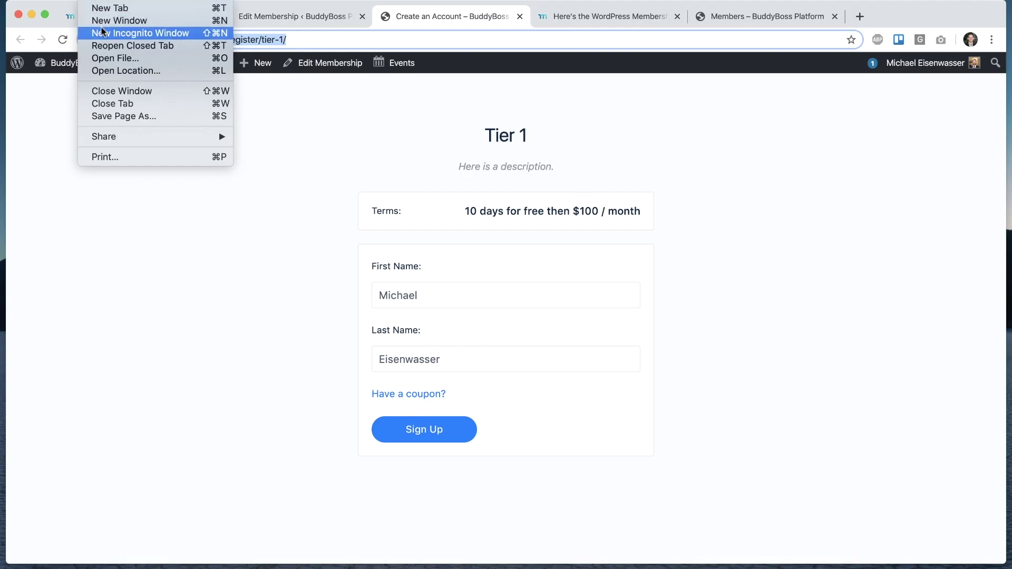
click(106, 33)
key(super+v)
key(Return)
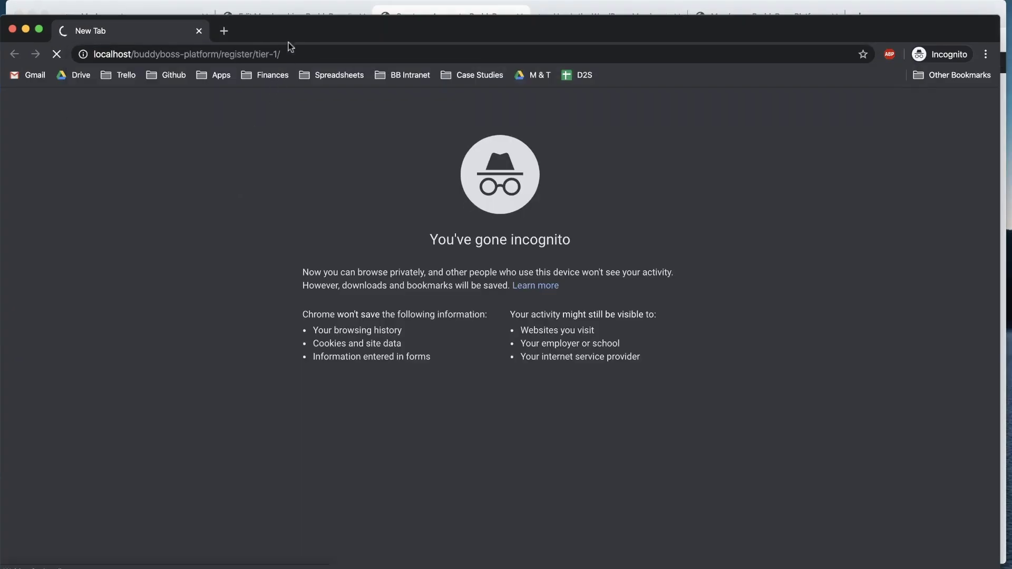
drag(292, 26, 299, 9)
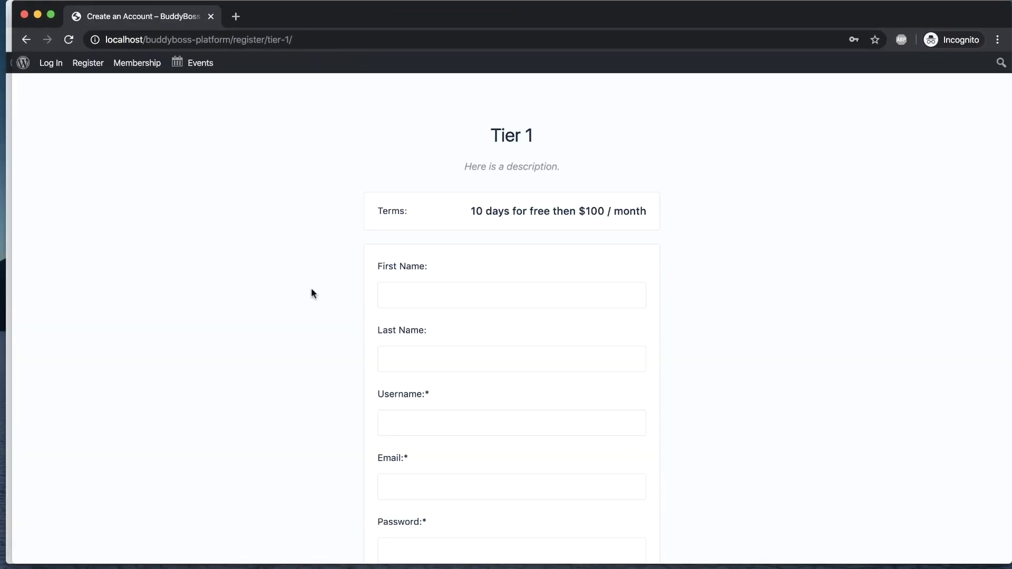
scroll(311, 293, down, 3)
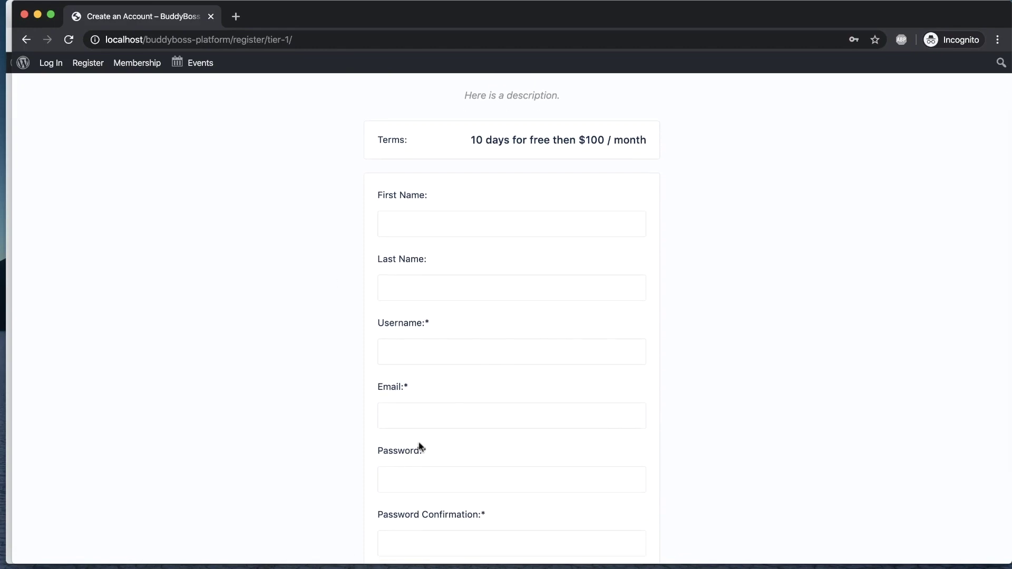
scroll(307, 312, down, 2)
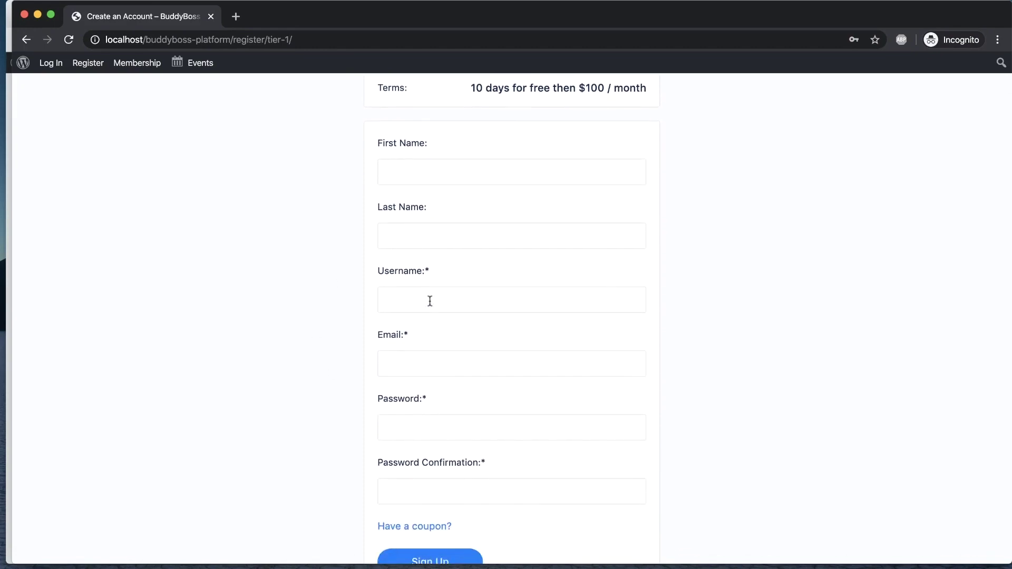
scroll(431, 440, down, 2)
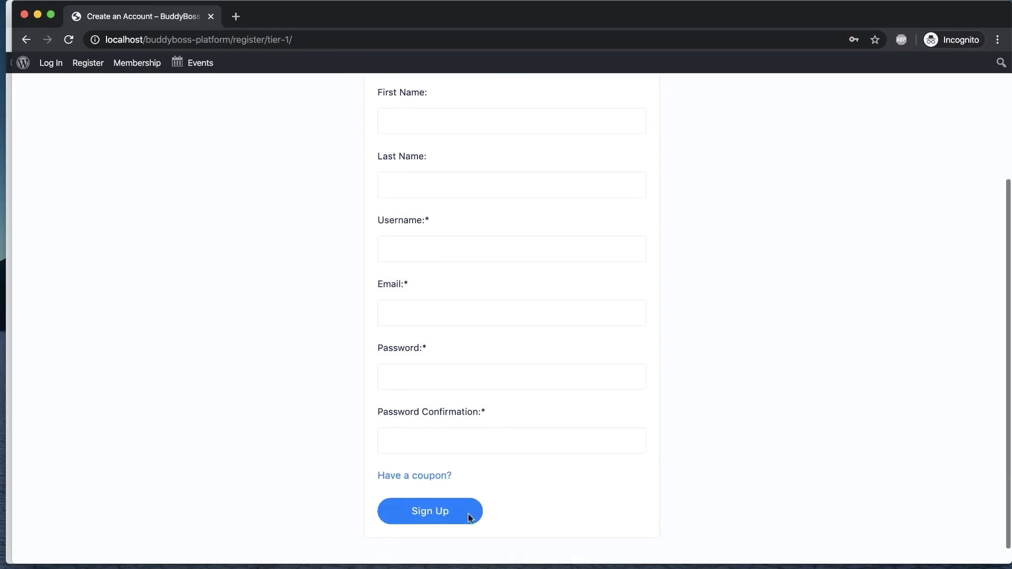
click(429, 515)
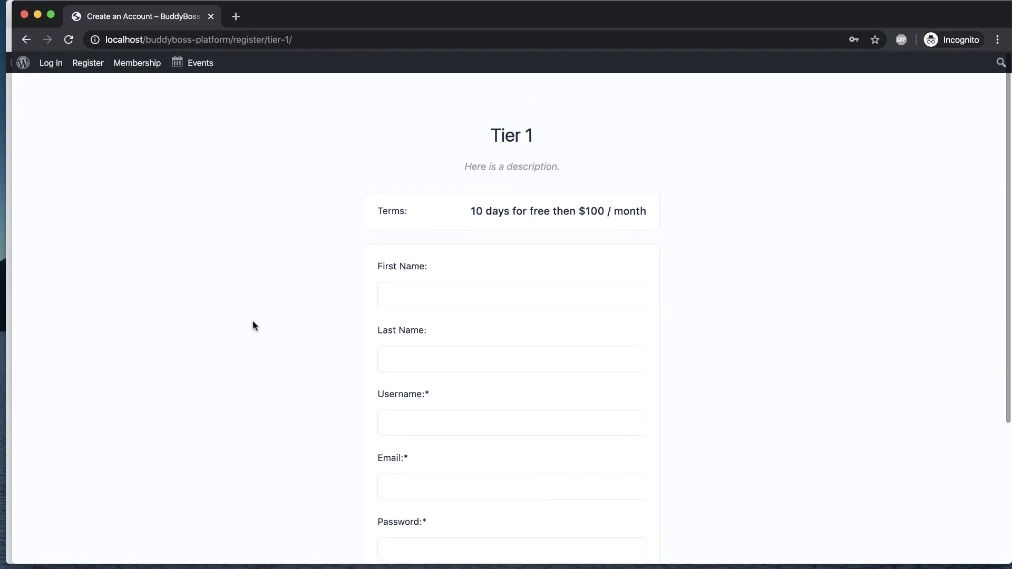
scroll(264, 250, down, 7)
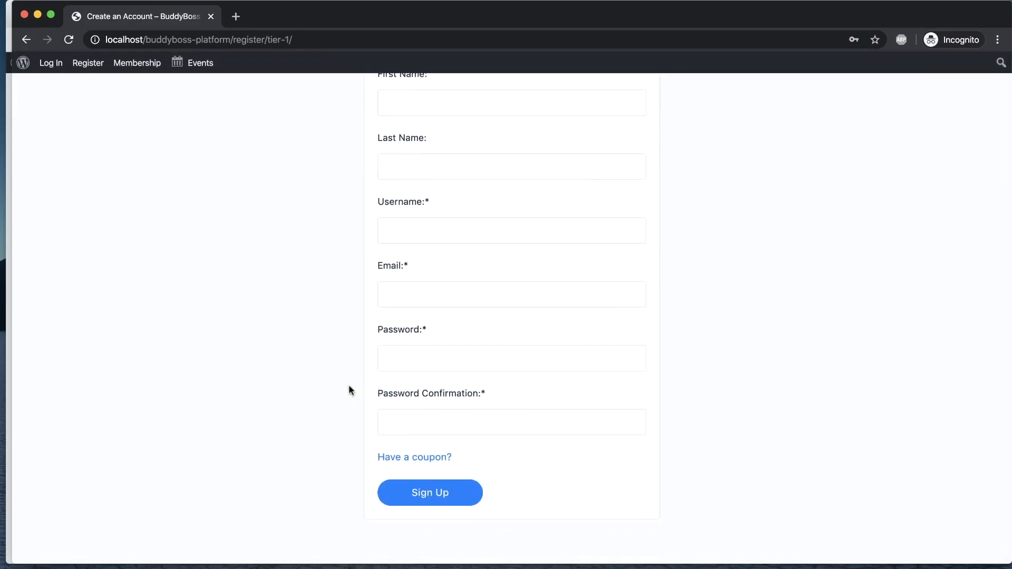
scroll(349, 390, up, 1)
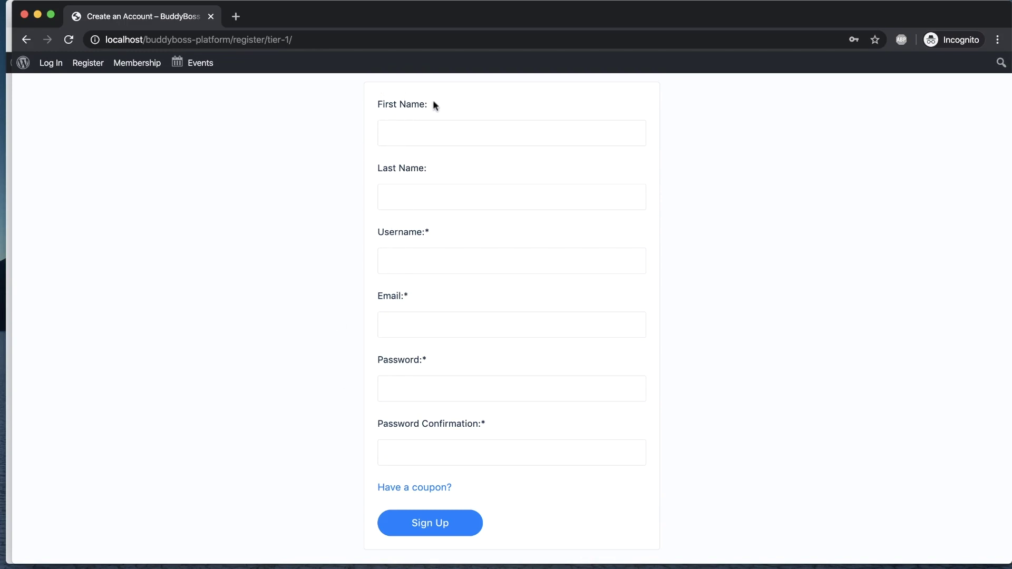
drag(429, 103, 381, 106)
drag(427, 167, 371, 168)
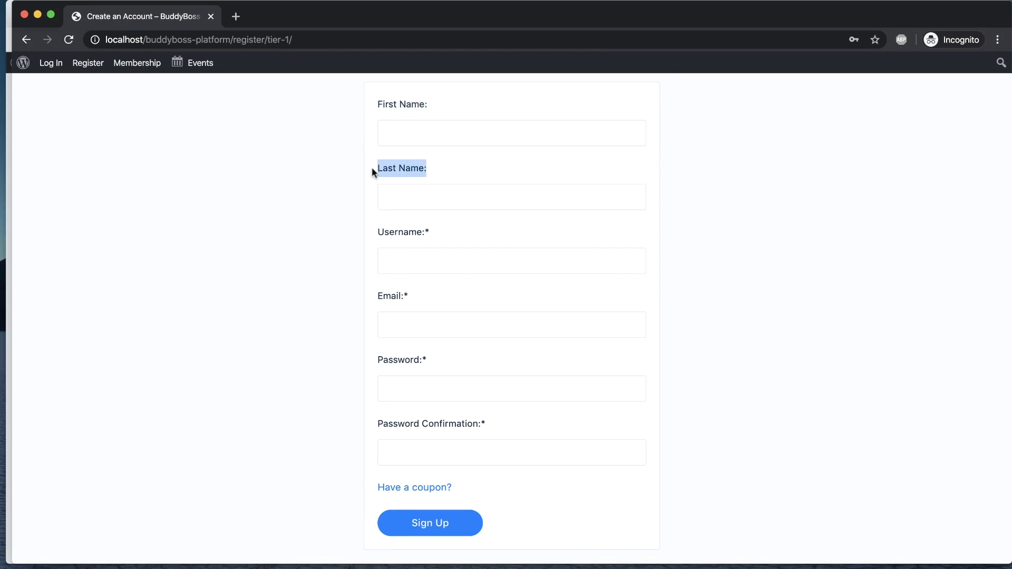
click(376, 168)
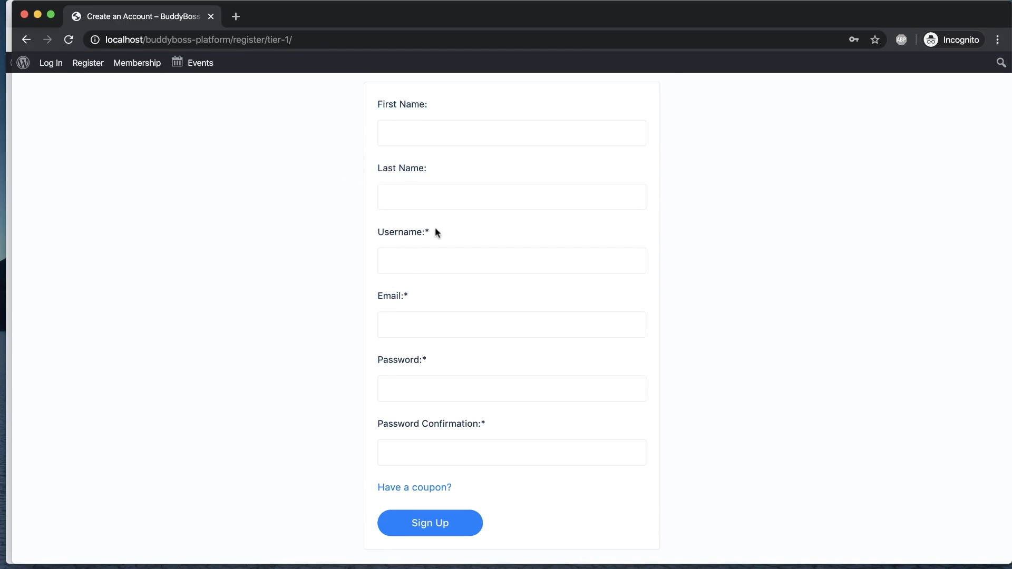
drag(431, 232, 380, 233)
click(371, 260)
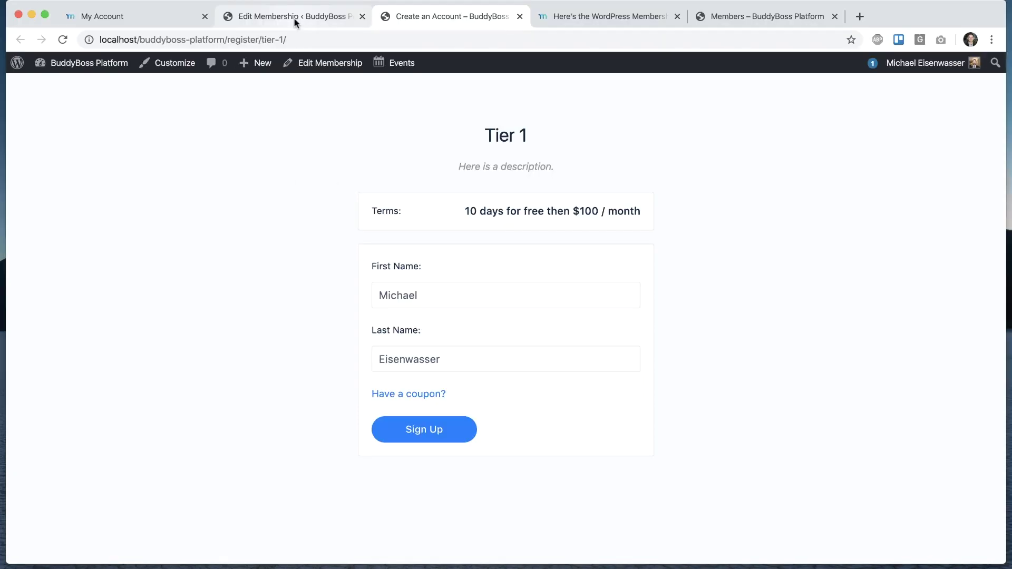
Start a new membership titled 'Tier 2' with the description 'This is the second'
click(293, 16)
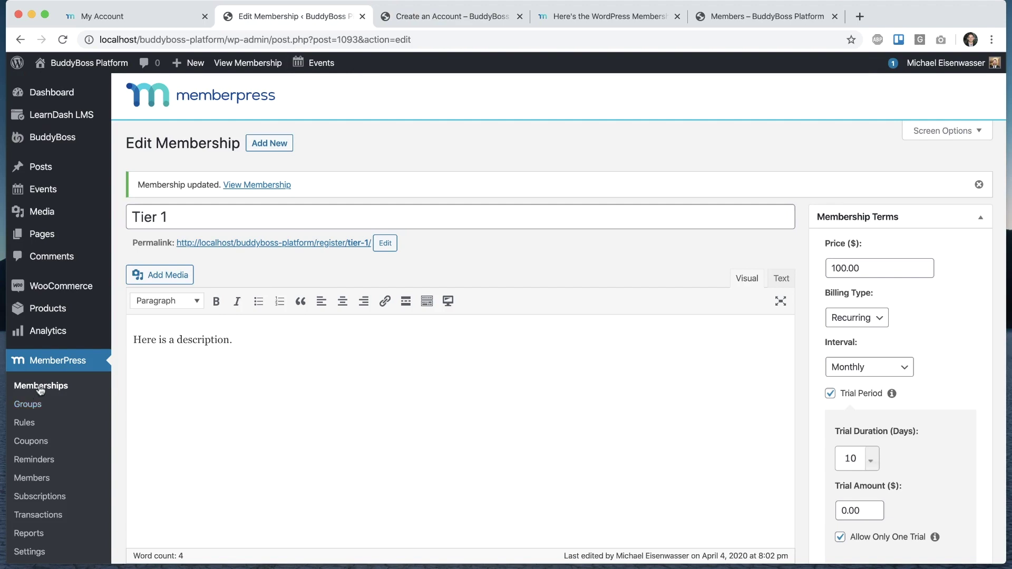
click(270, 143)
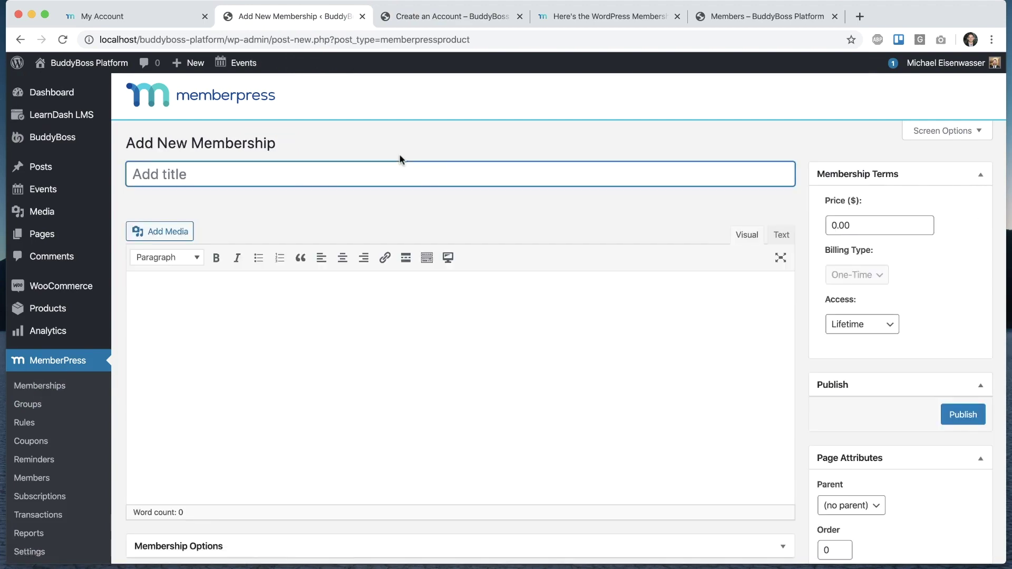
text(Tier 2)
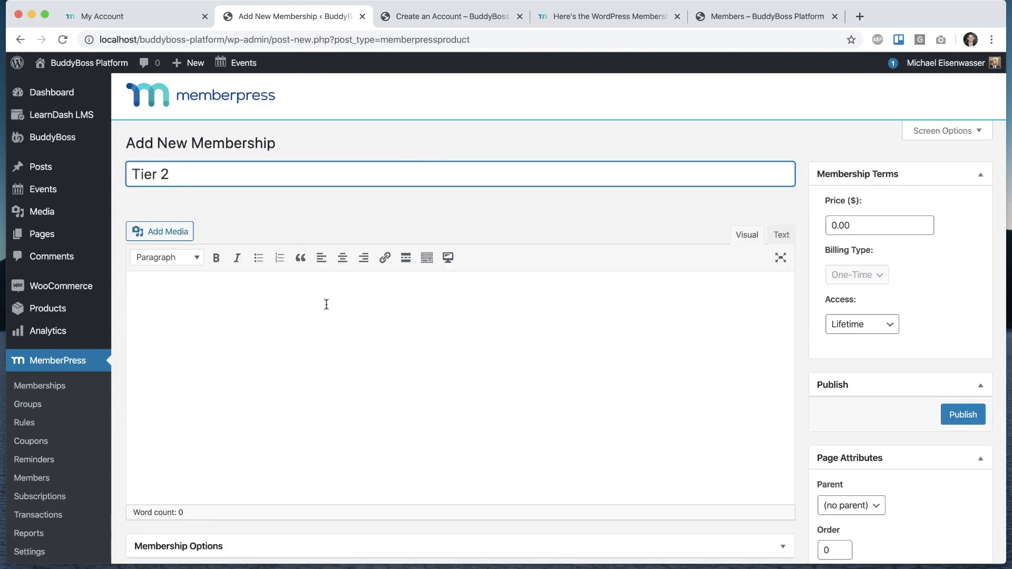
click(325, 305)
text(This is the )
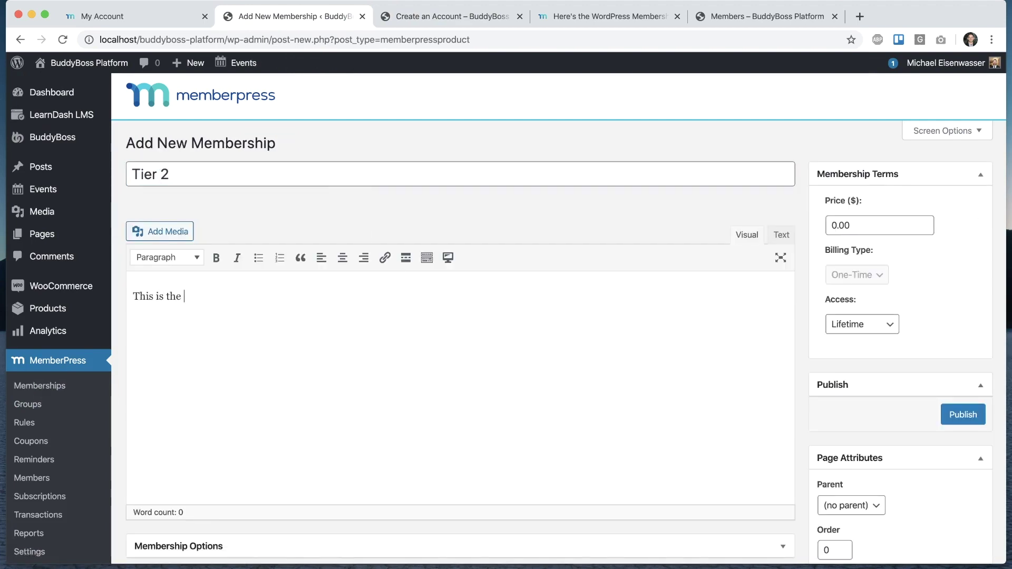
text(second tier.)
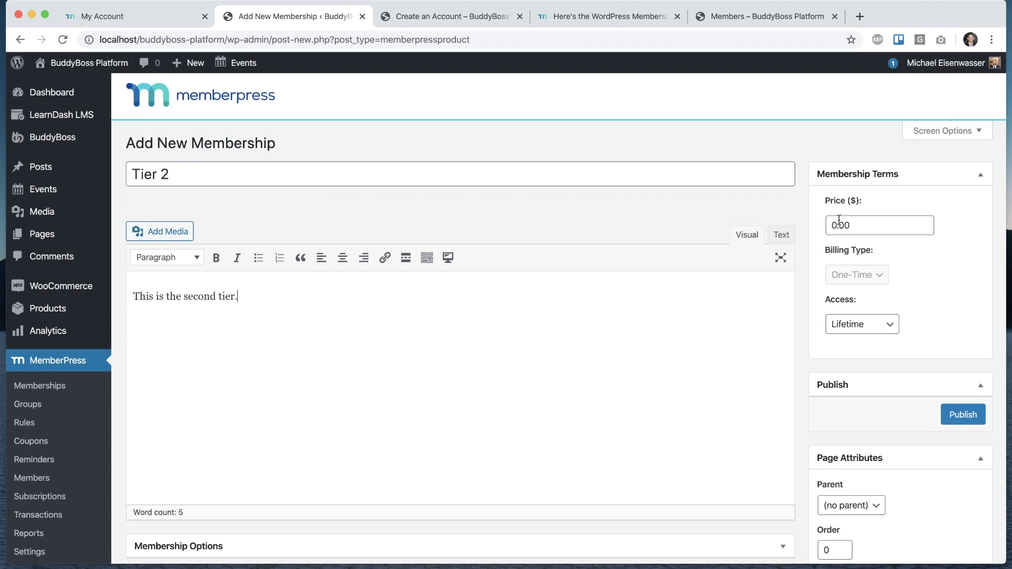
Set Tier 2's price to 200 with Recurring Monthly billing and publish it
drag(839, 220, 831, 222)
text(20)
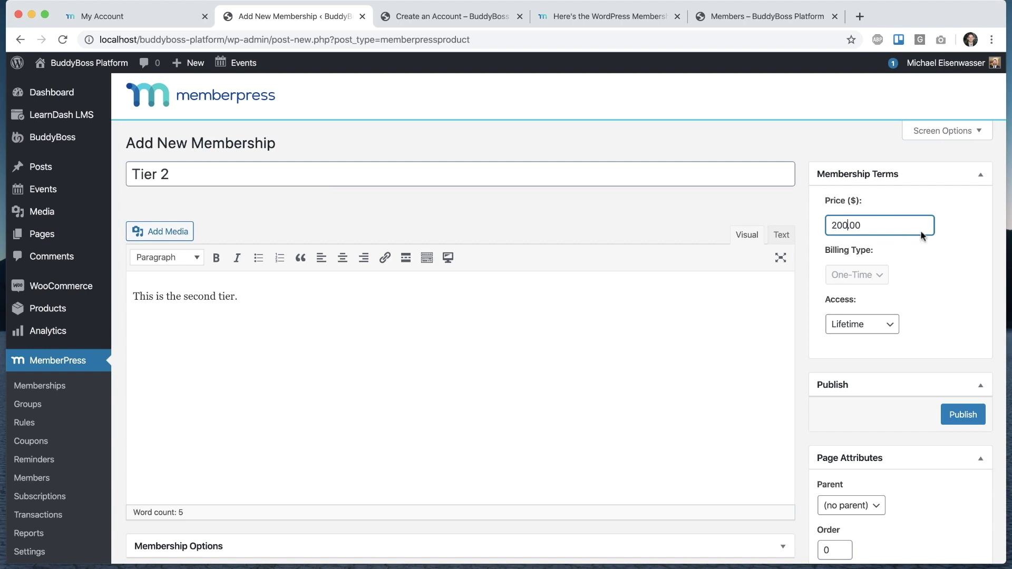
click(937, 251)
click(873, 275)
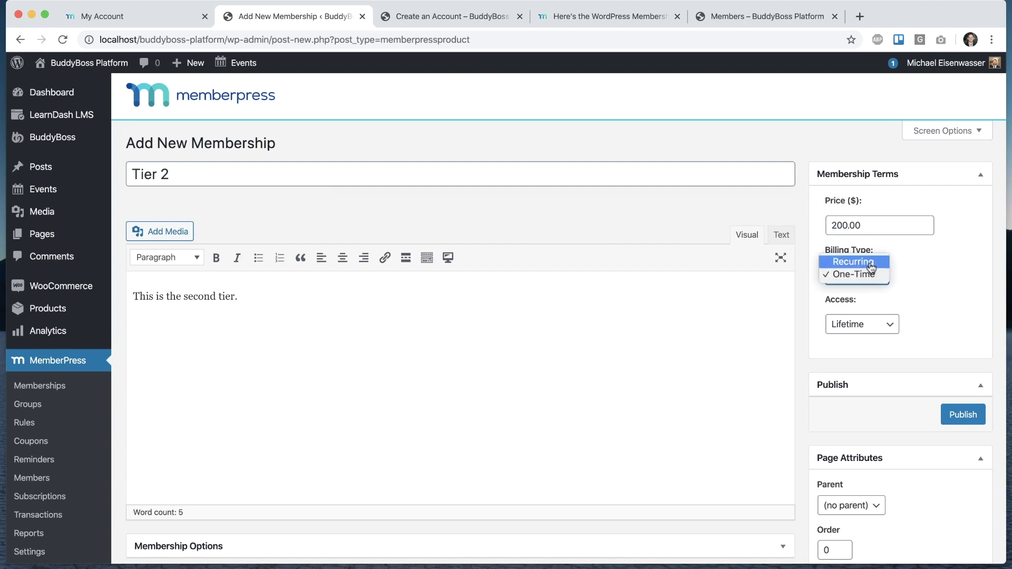
click(870, 262)
click(886, 330)
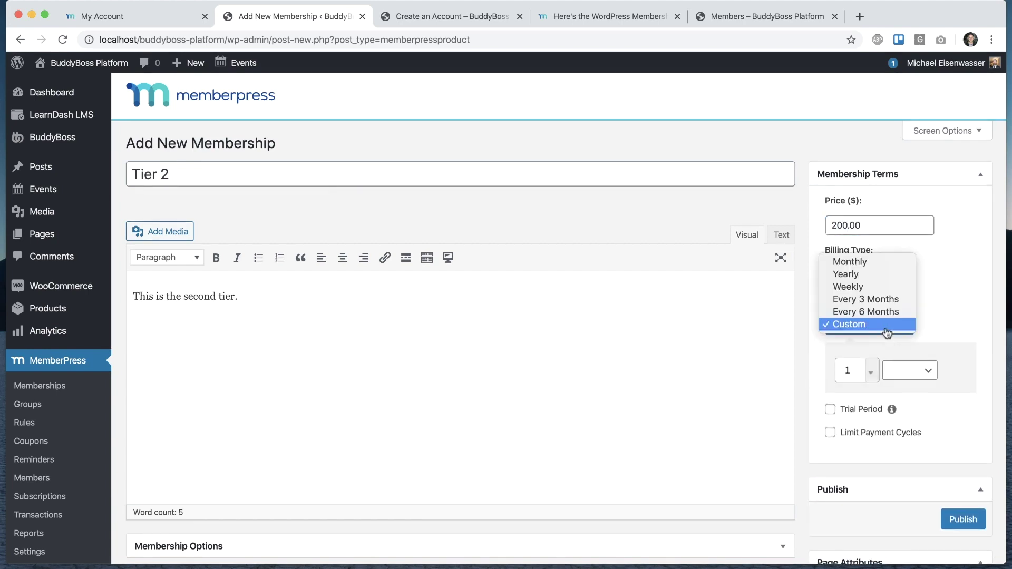
click(891, 262)
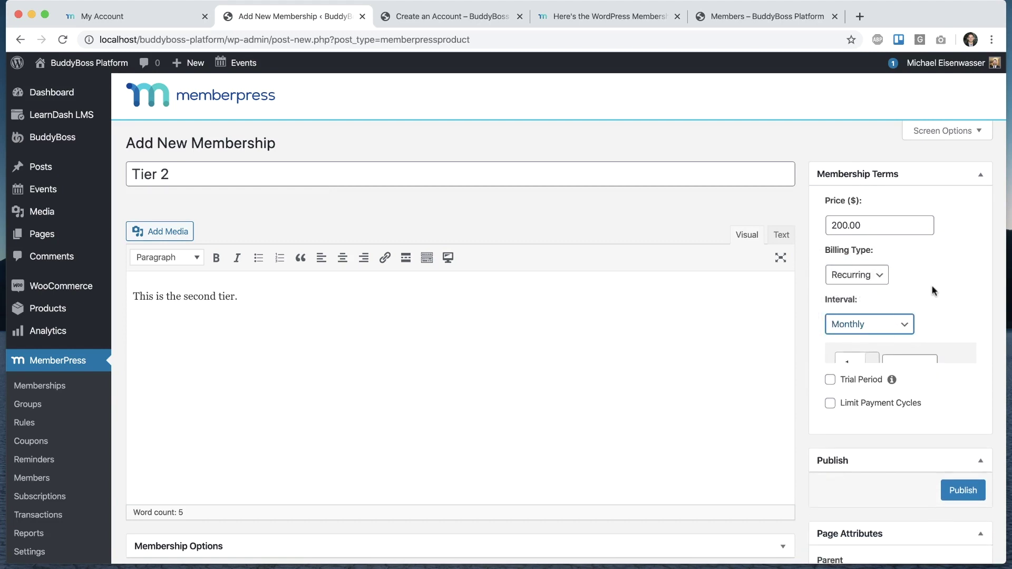
click(966, 460)
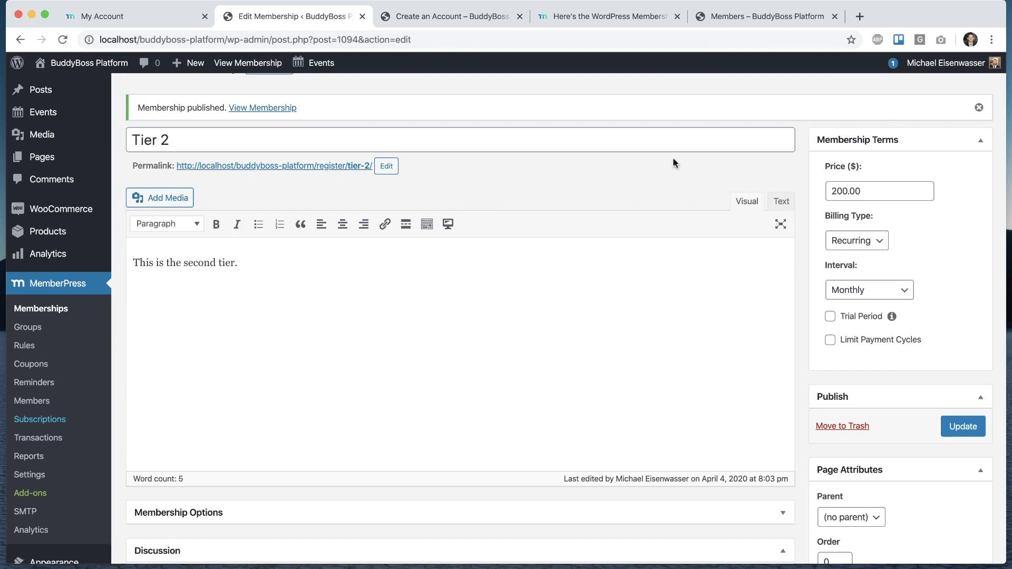
scroll(527, 190, down, 1)
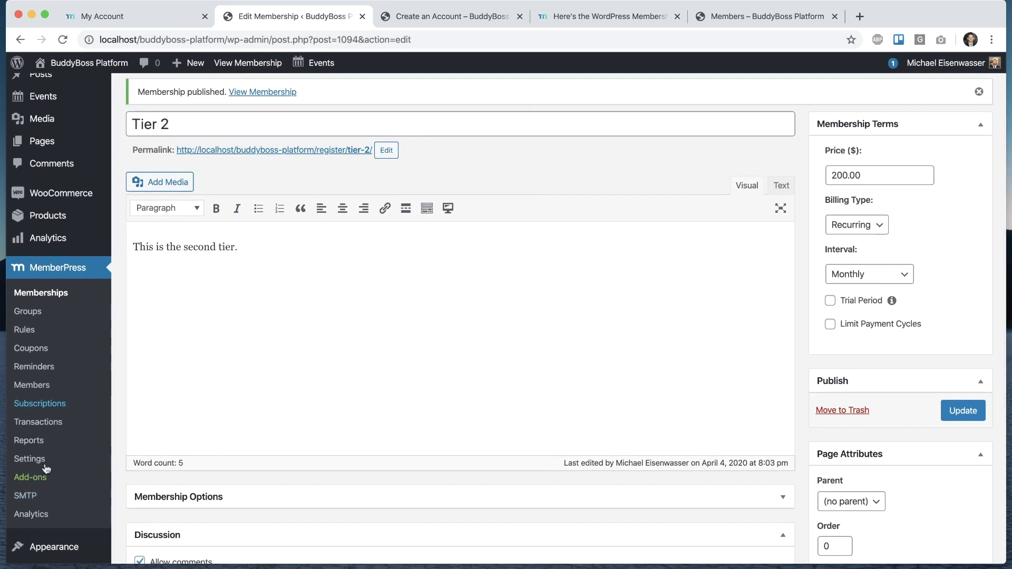
click(46, 462)
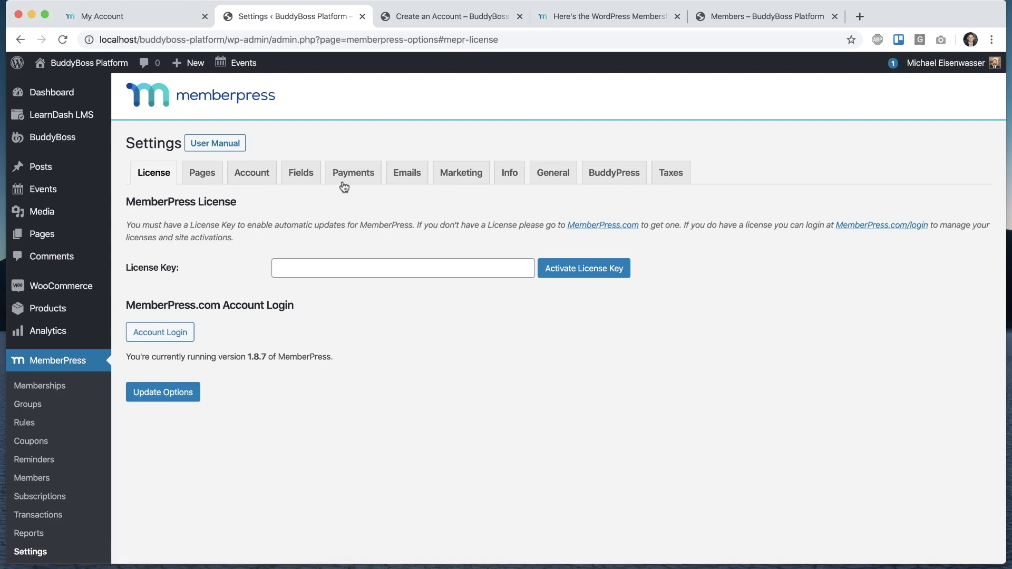
On the Payments settings tab, add a new payment method using the Offline Payment gateway
click(351, 171)
click(279, 251)
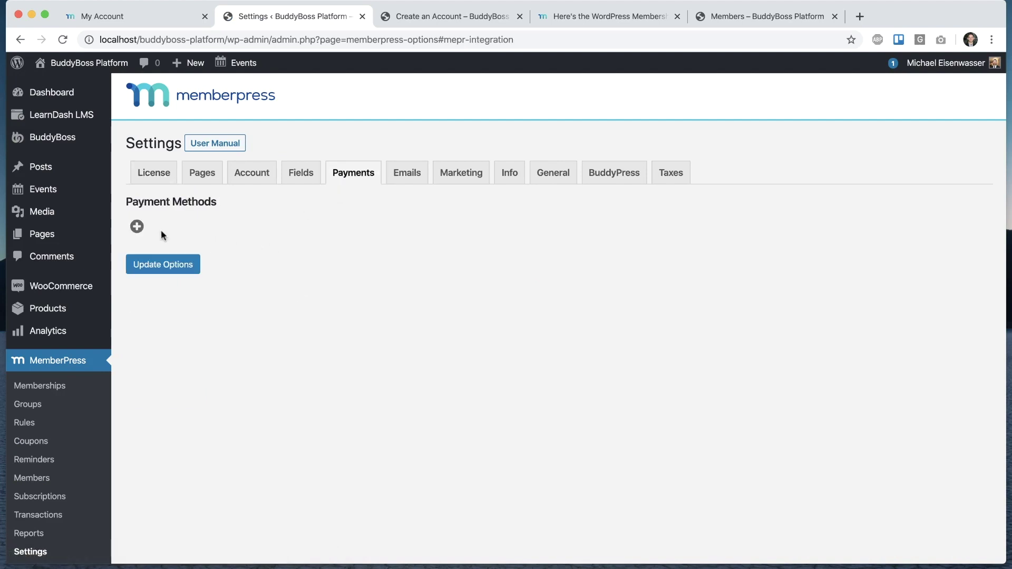
click(137, 228)
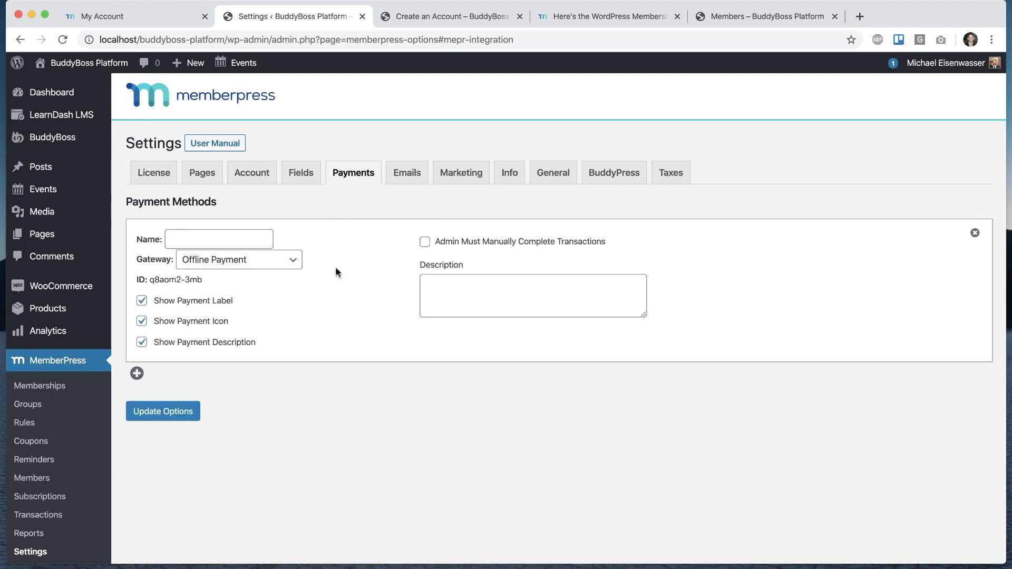
click(234, 263)
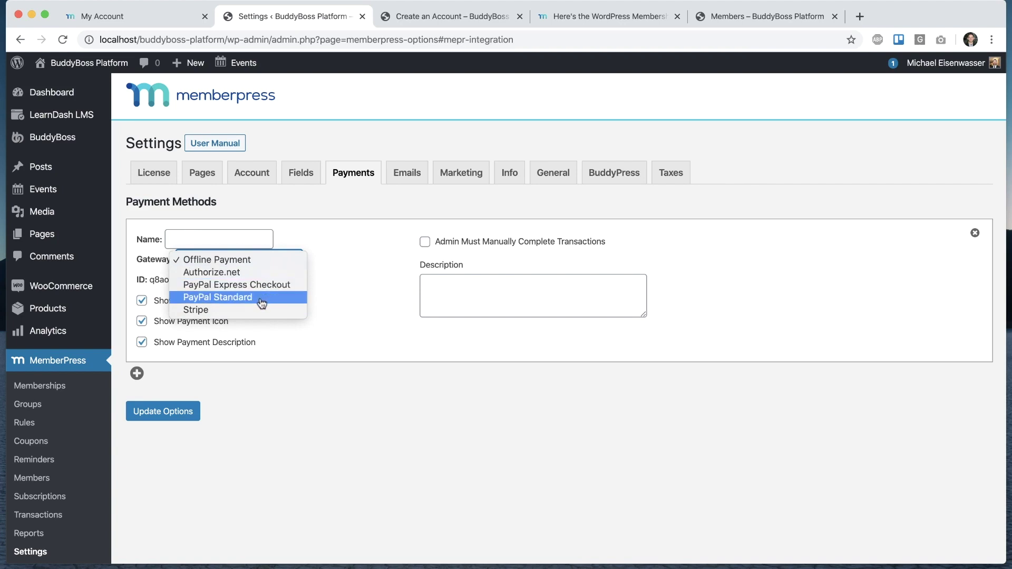
click(346, 283)
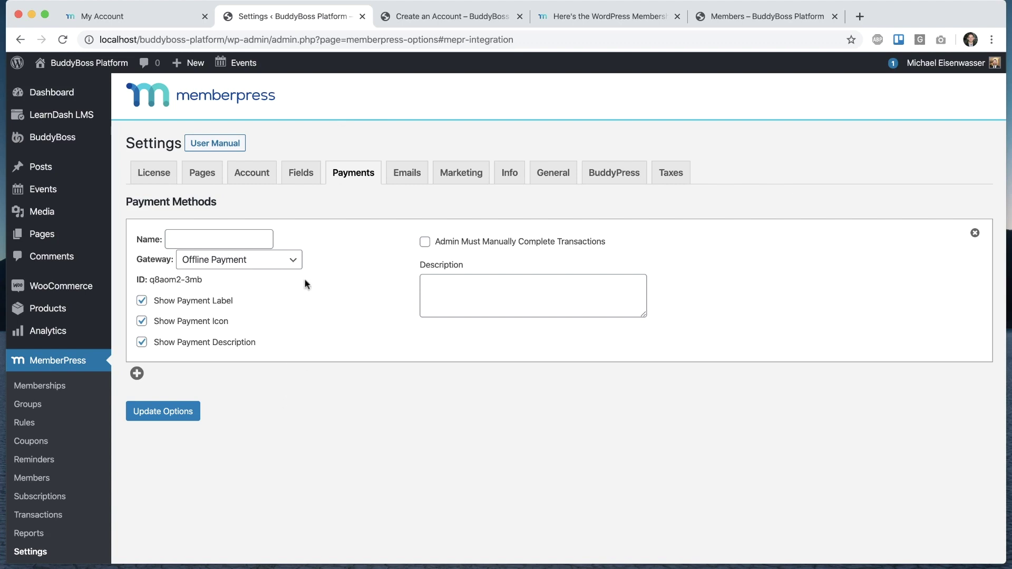
scroll(306, 284, down, 1)
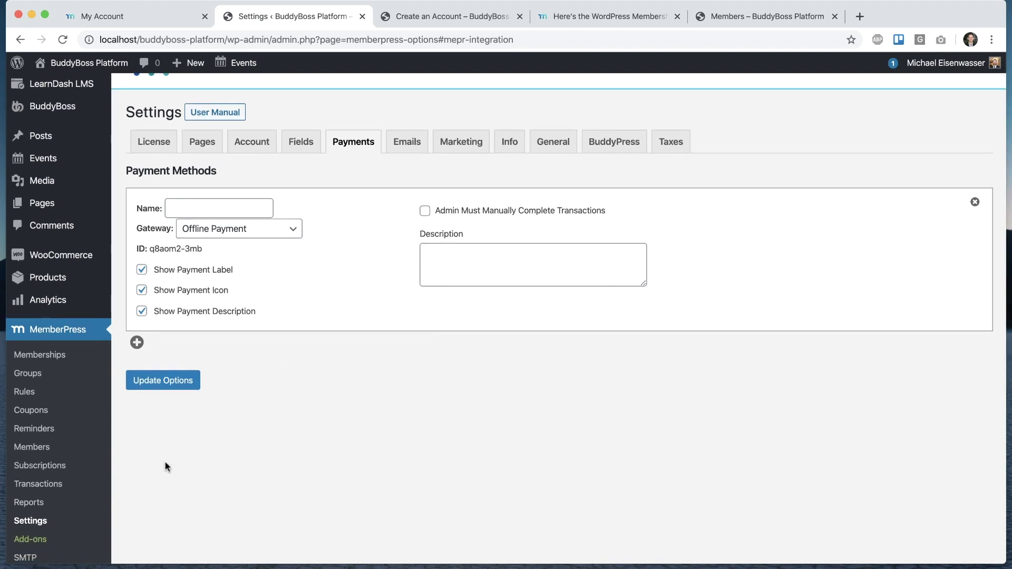
Open MemberPress Reports and review April 2020: 0 members, $0.00 net income
scroll(166, 454, down, 3)
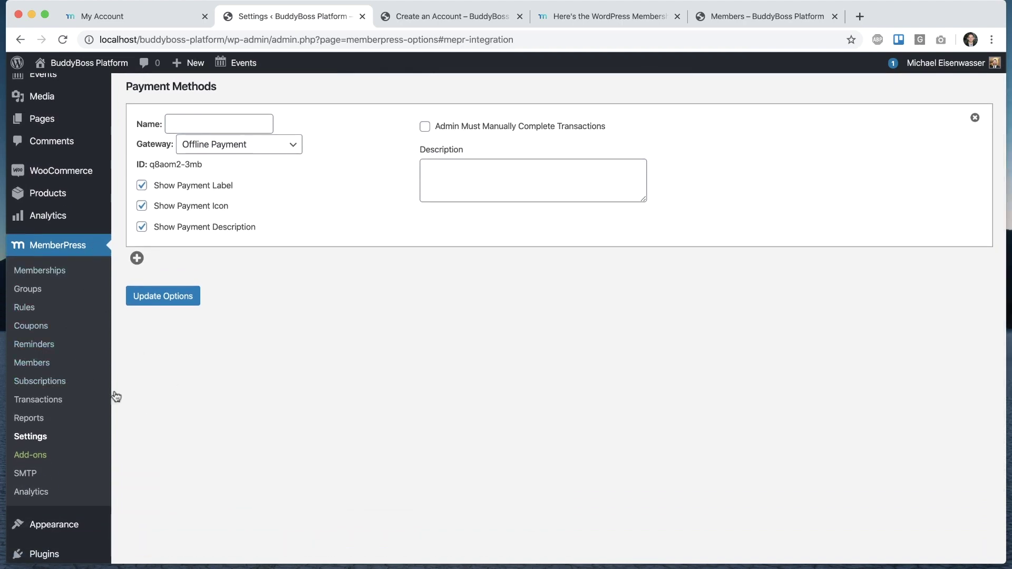
click(36, 384)
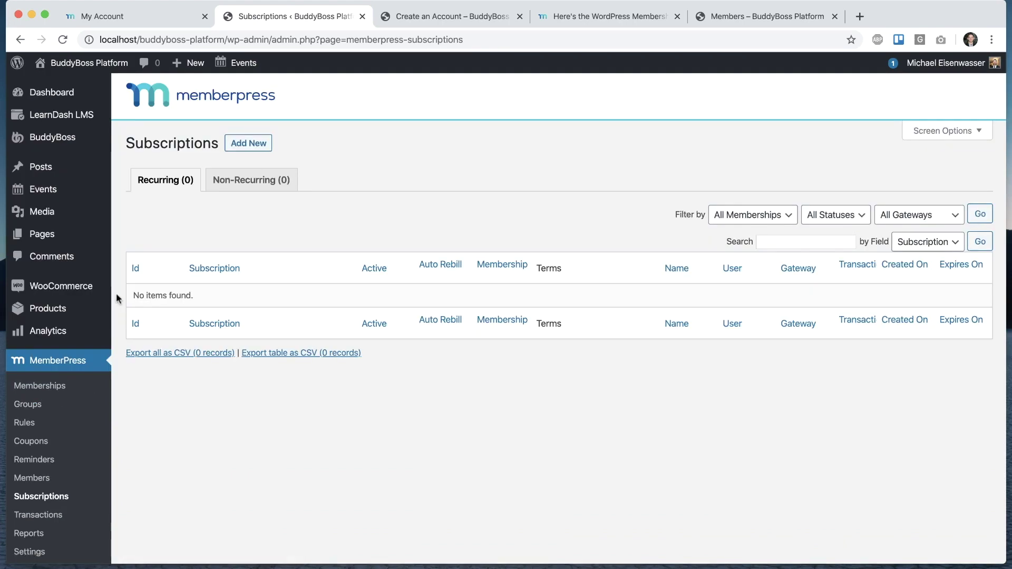
scroll(165, 490, down, 5)
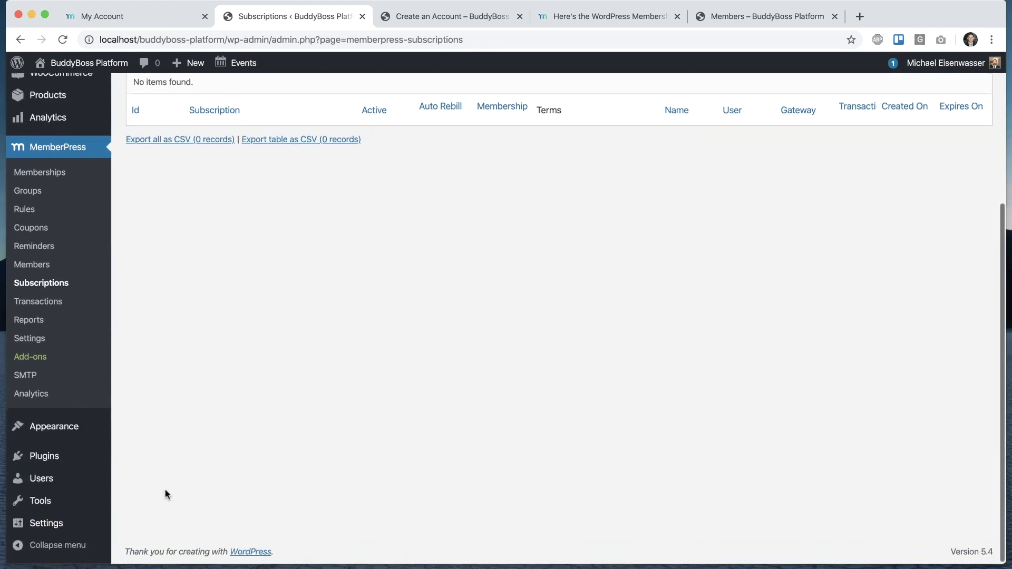
click(34, 318)
scroll(152, 250, up, 5)
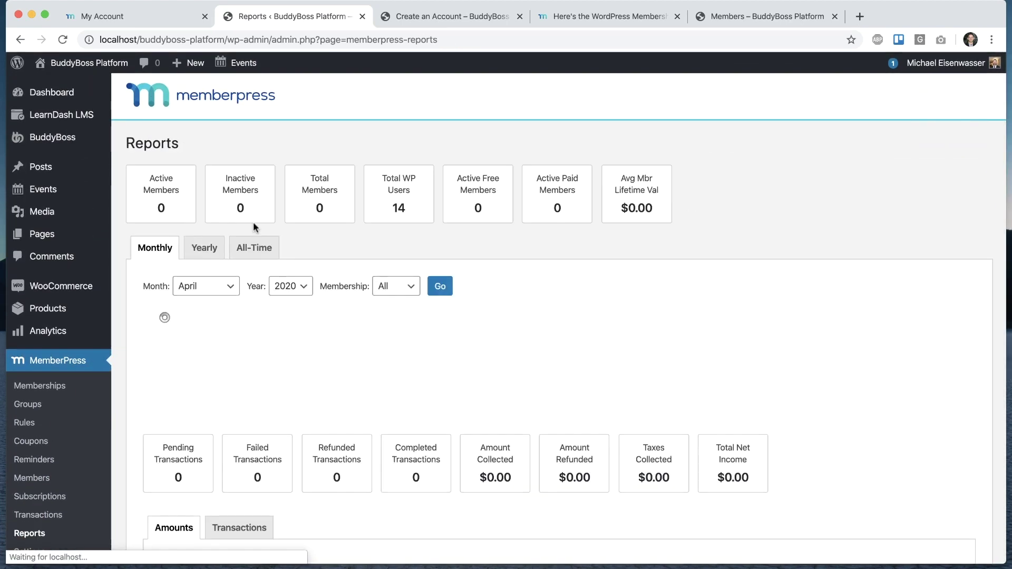
scroll(254, 226, down, 2)
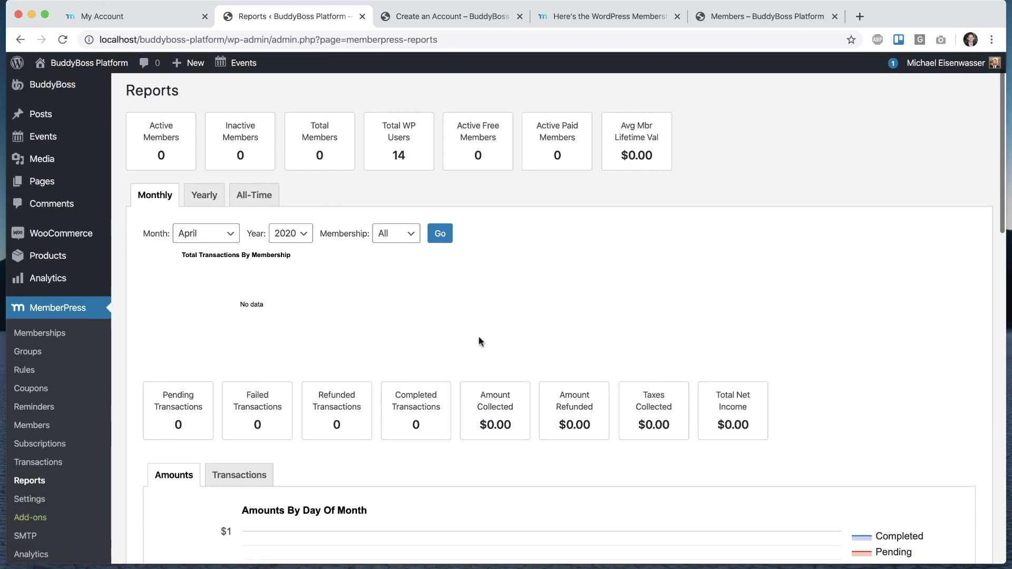
scroll(479, 341, down, 4)
scroll(479, 341, down, 3)
scroll(479, 341, up, 8)
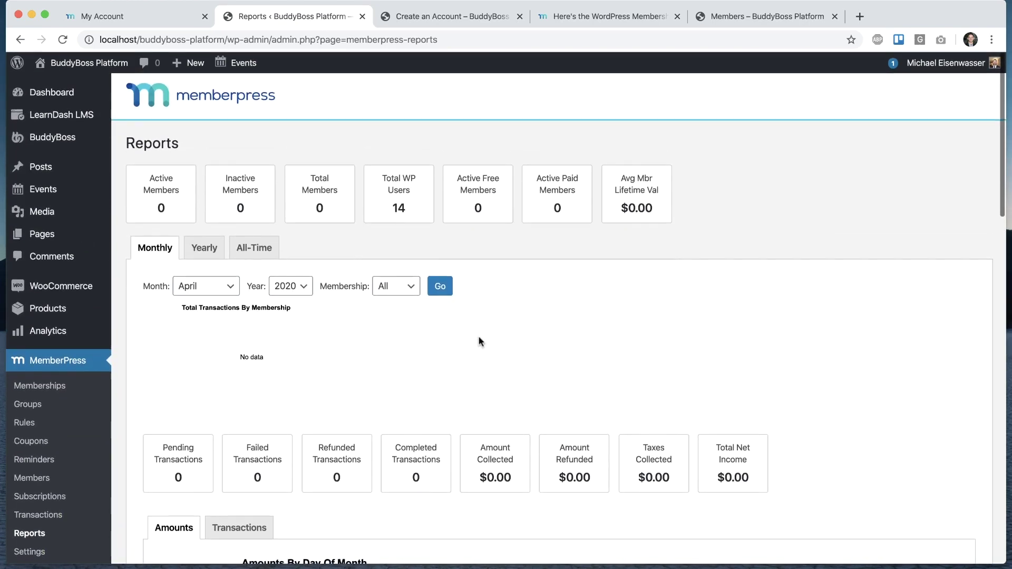
scroll(479, 341, down, 10)
scroll(479, 341, up, 4)
scroll(478, 339, up, 10)
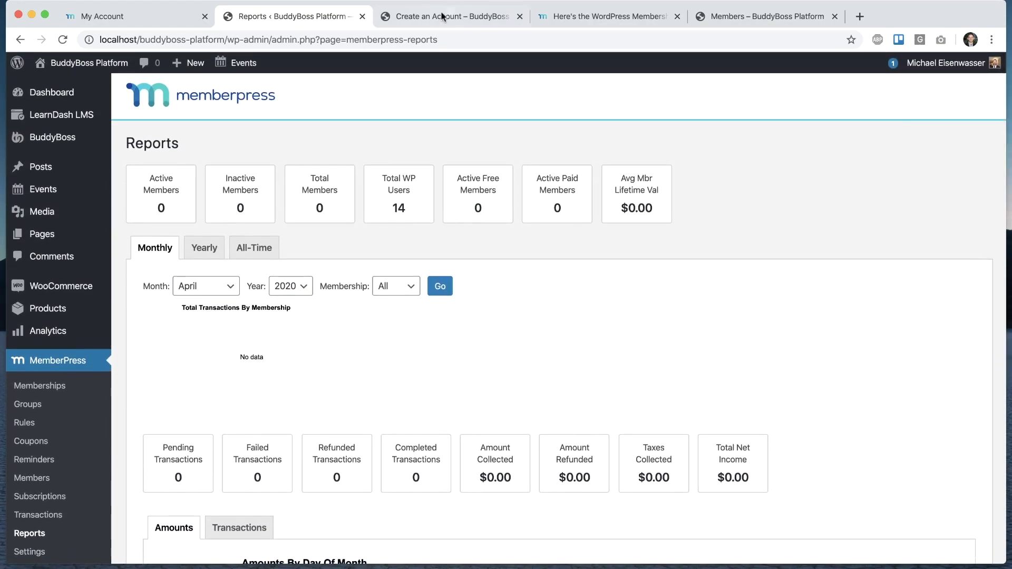
Start a new membership group titled 'Tiers for Purchase'
click(33, 404)
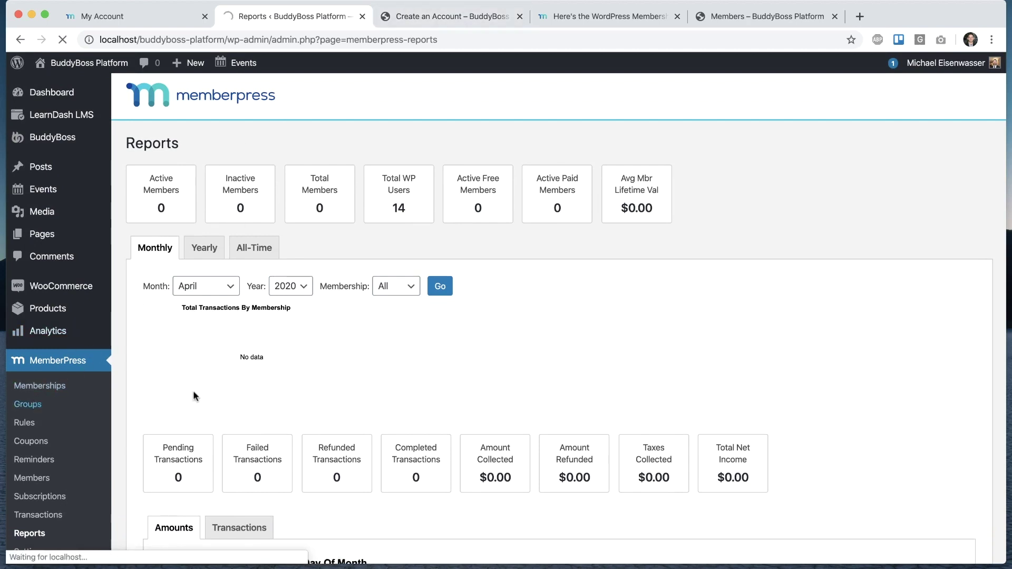
click(34, 404)
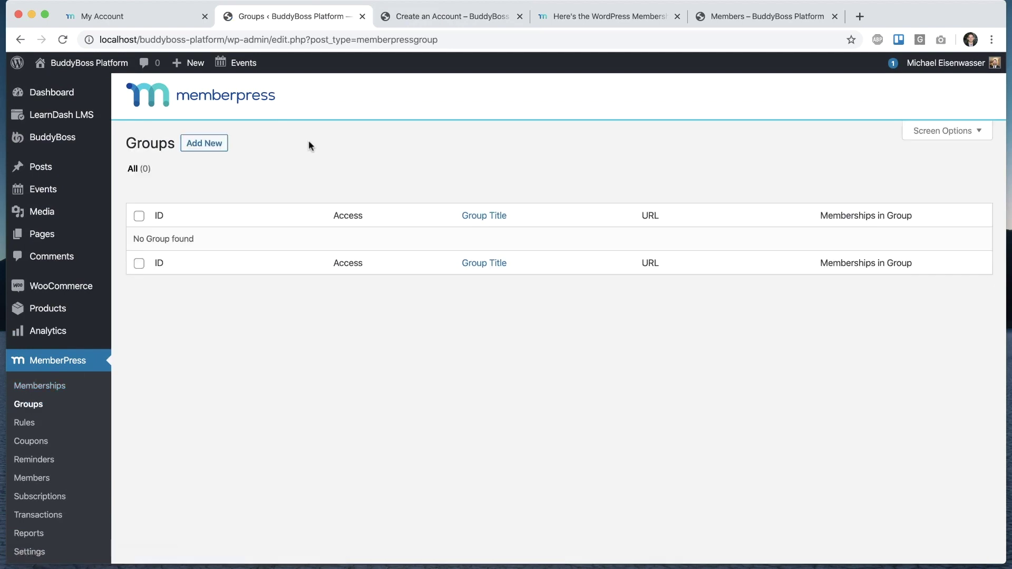
click(209, 144)
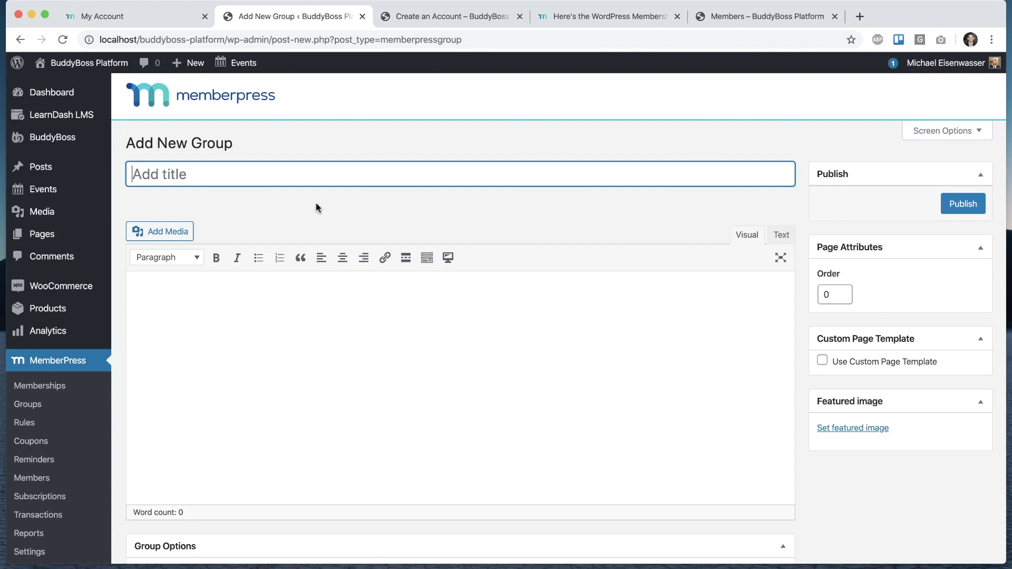
text(Tiers for Purchase)
Add Tier 1 and Tier 2 to the group's memberships and publish it
scroll(365, 364, down, 6)
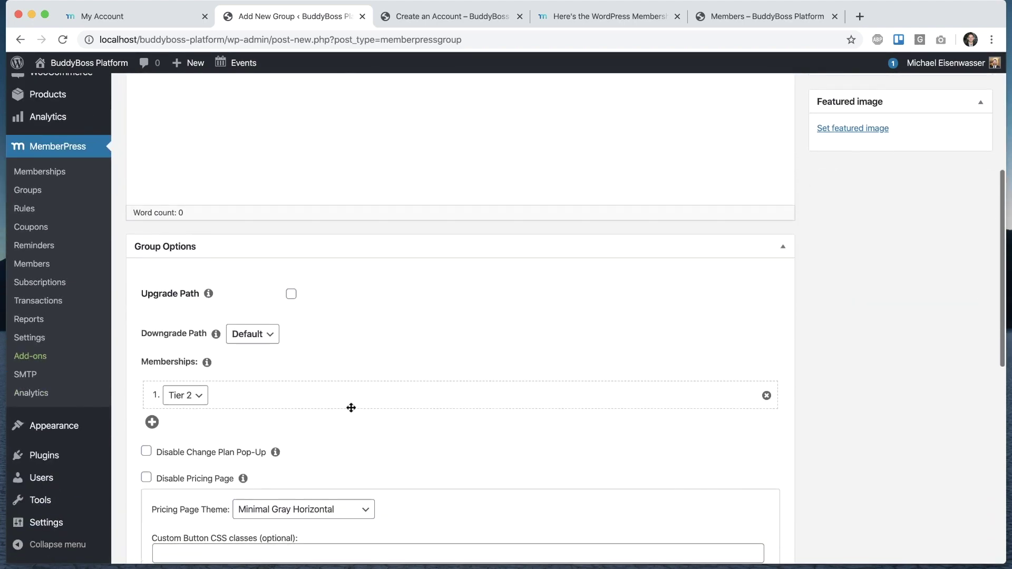
scroll(369, 293, down, 3)
click(184, 278)
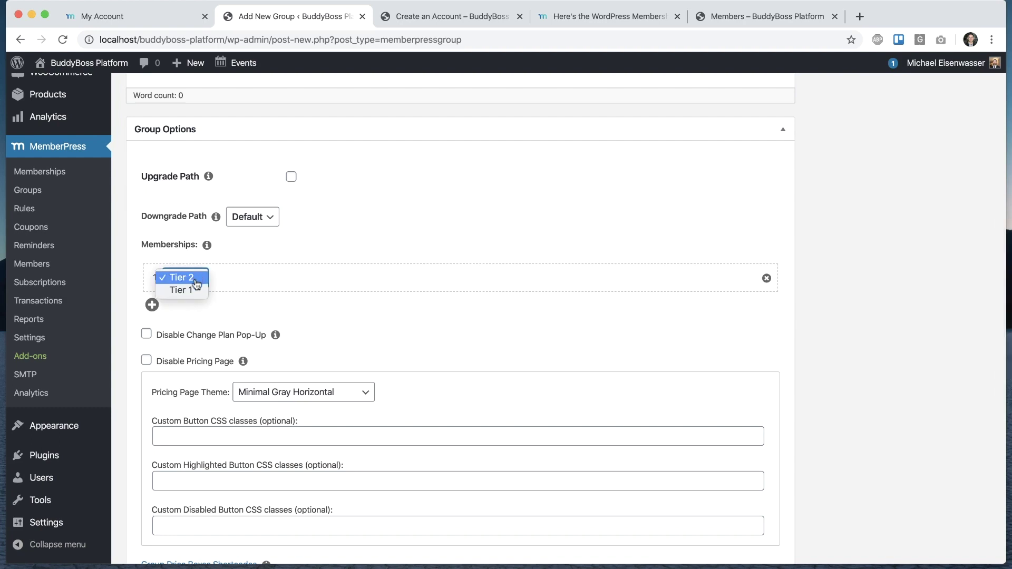
click(180, 289)
click(152, 305)
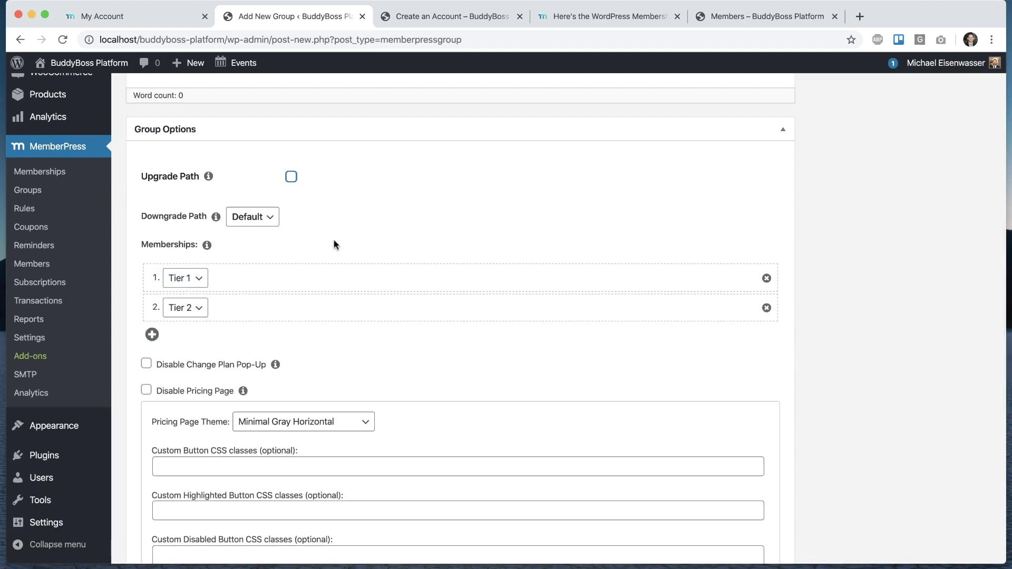
scroll(178, 340, down, 2)
scroll(179, 340, down, 3)
scroll(368, 207, up, 5)
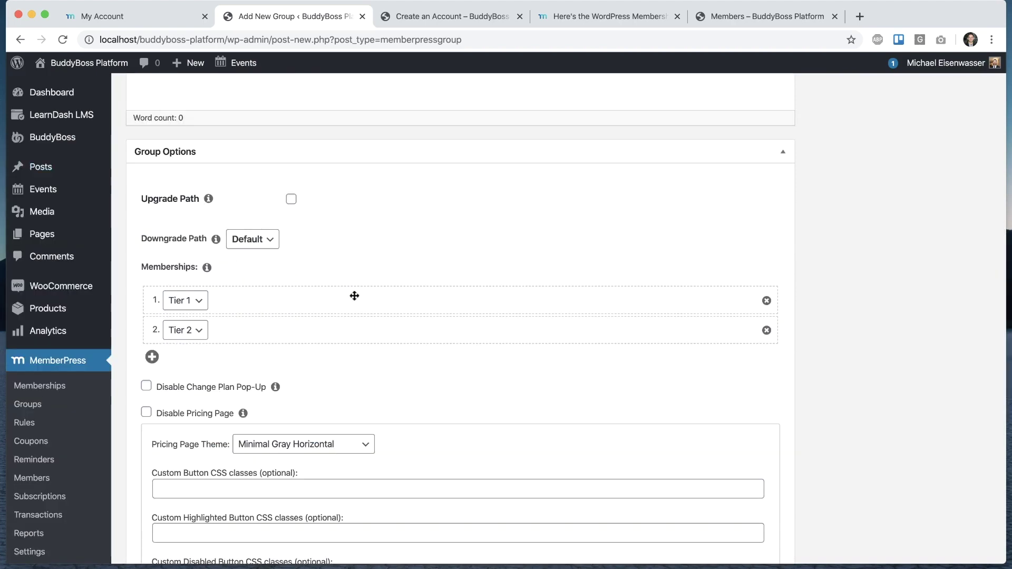
scroll(362, 378, up, 3)
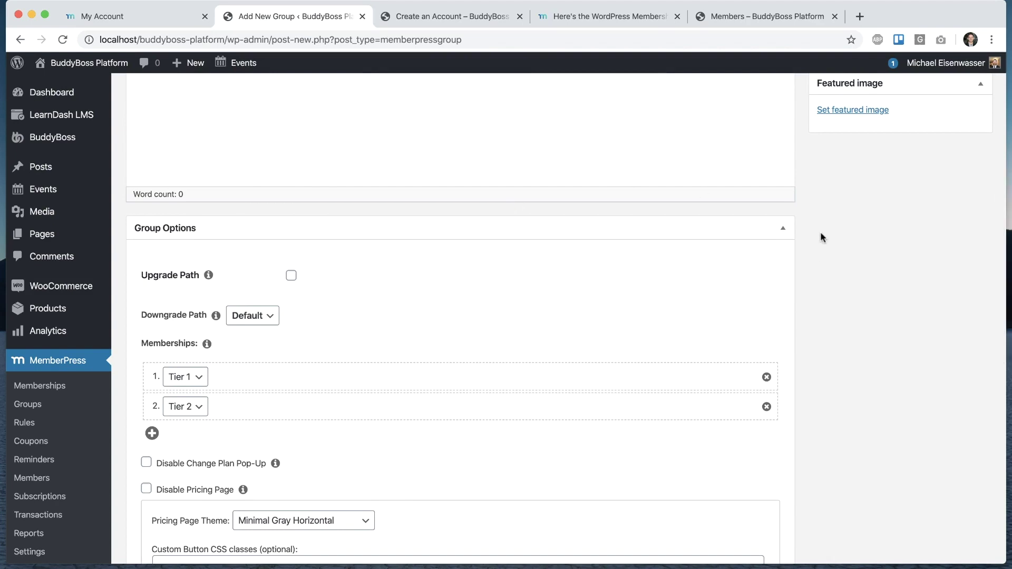
scroll(823, 237, up, 6)
click(962, 204)
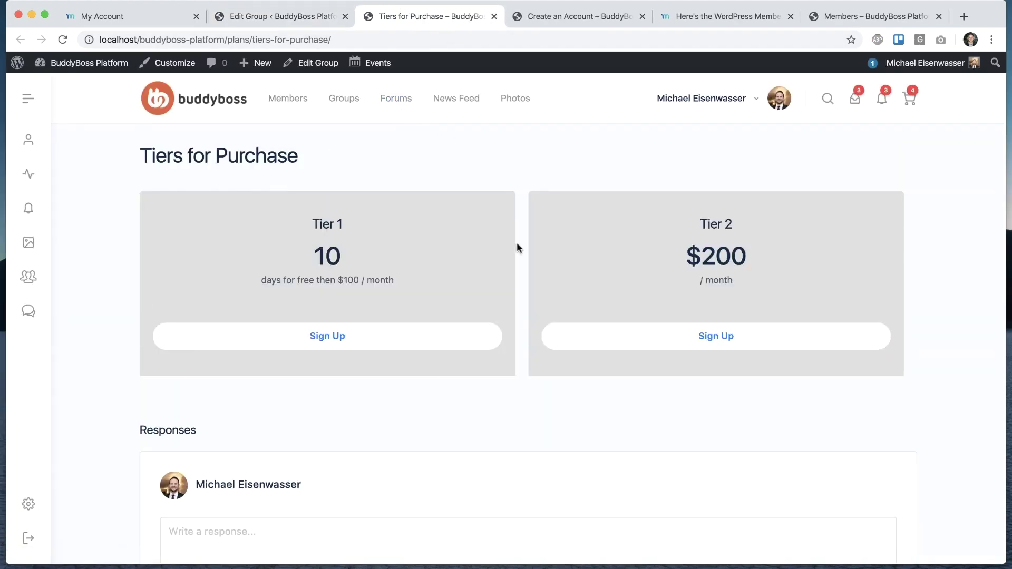
Uncheck Allow comments for the Tiers for Purchase group and update it
scroll(518, 246, down, 5)
scroll(517, 245, up, 5)
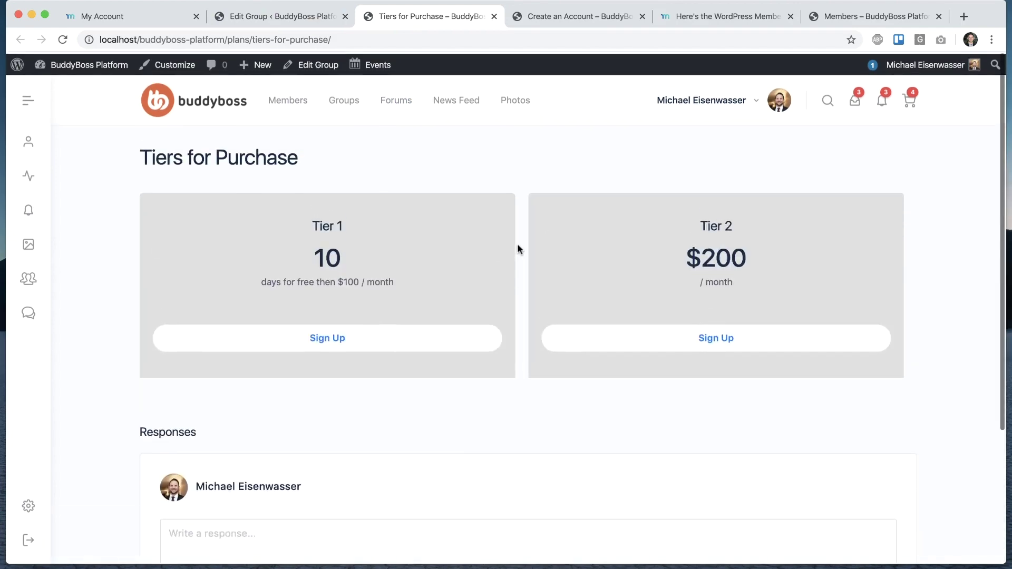
click(274, 16)
scroll(494, 332, down, 1)
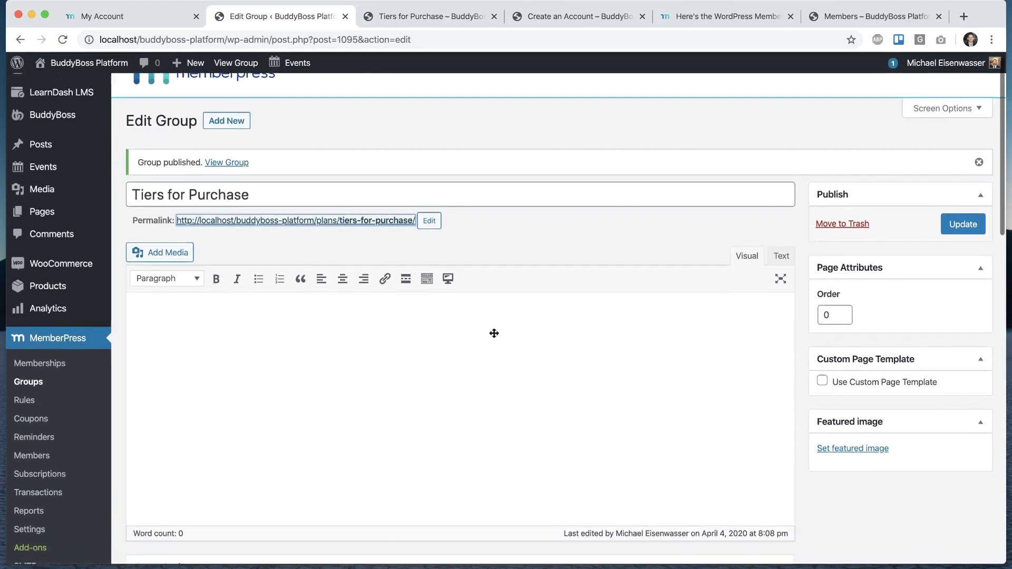
scroll(494, 332, down, 15)
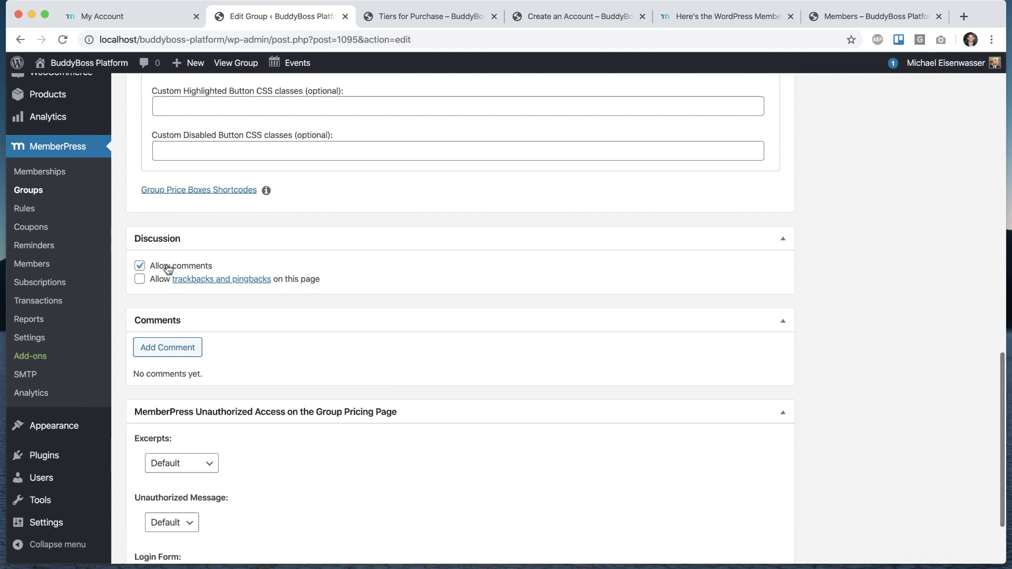
click(168, 265)
scroll(761, 300, up, 20)
click(942, 250)
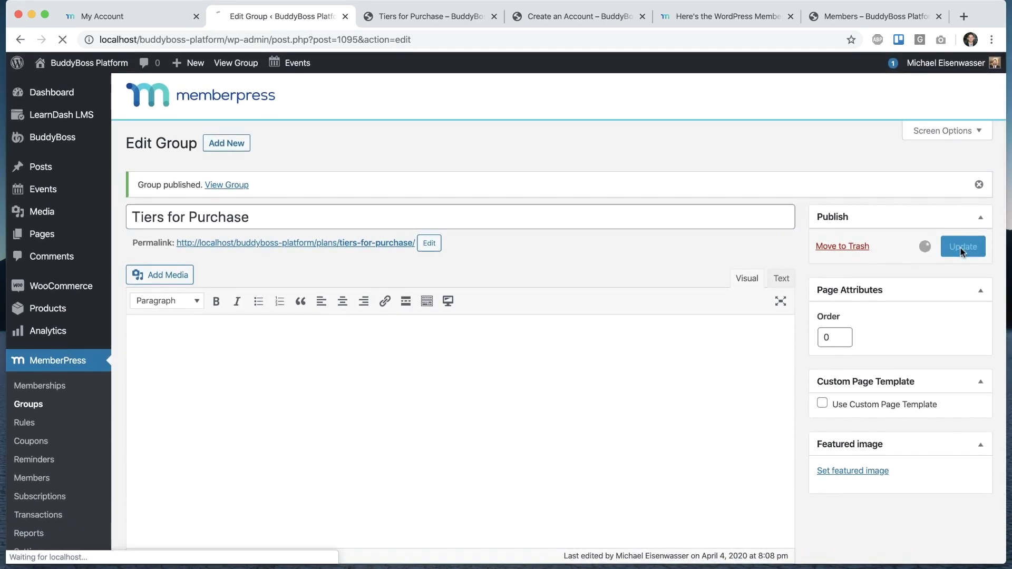
Reload the front-end Tiers for Purchase pricing page to confirm Responses are gone
click(396, 18)
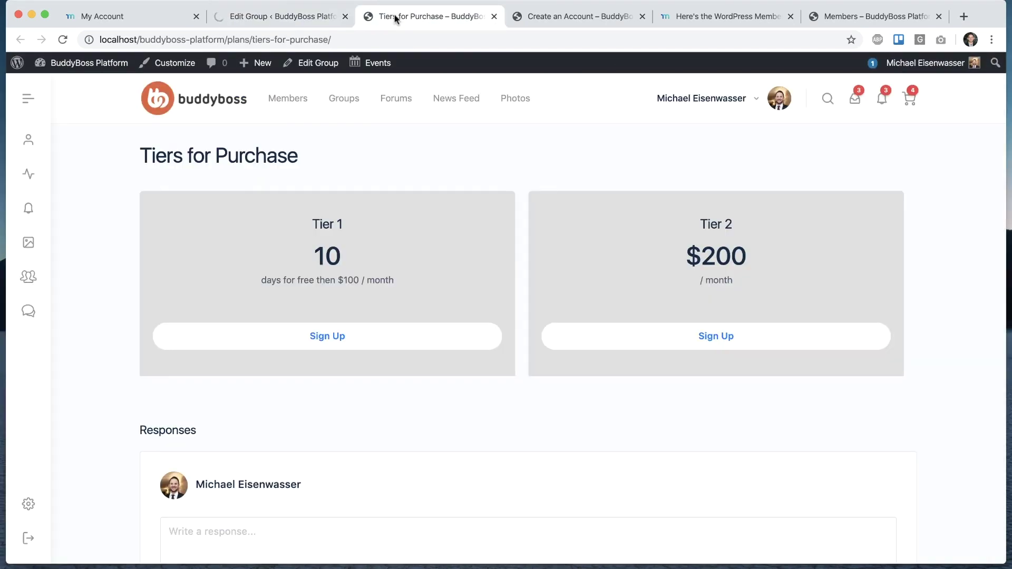
key(super+r)
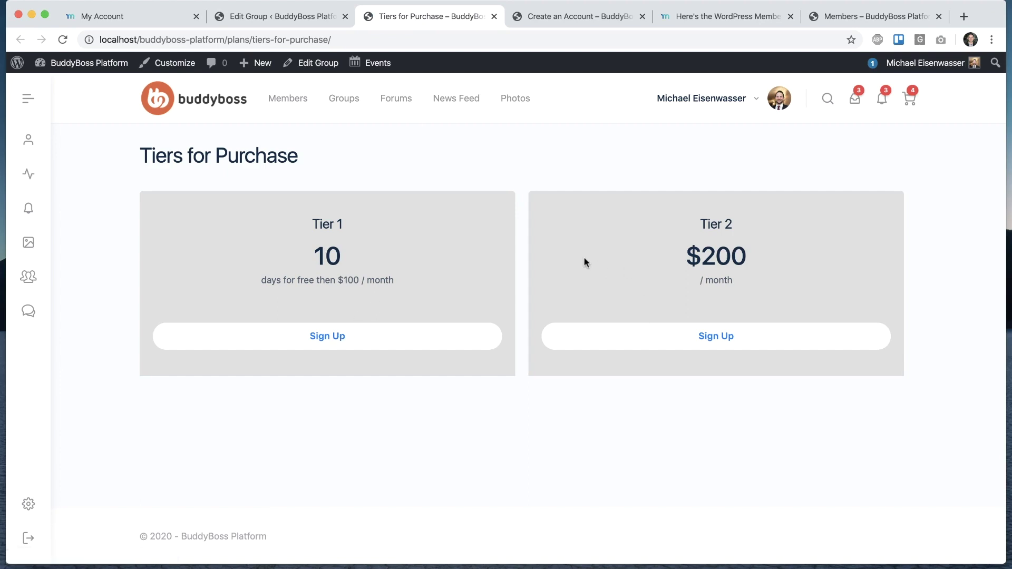
click(310, 16)
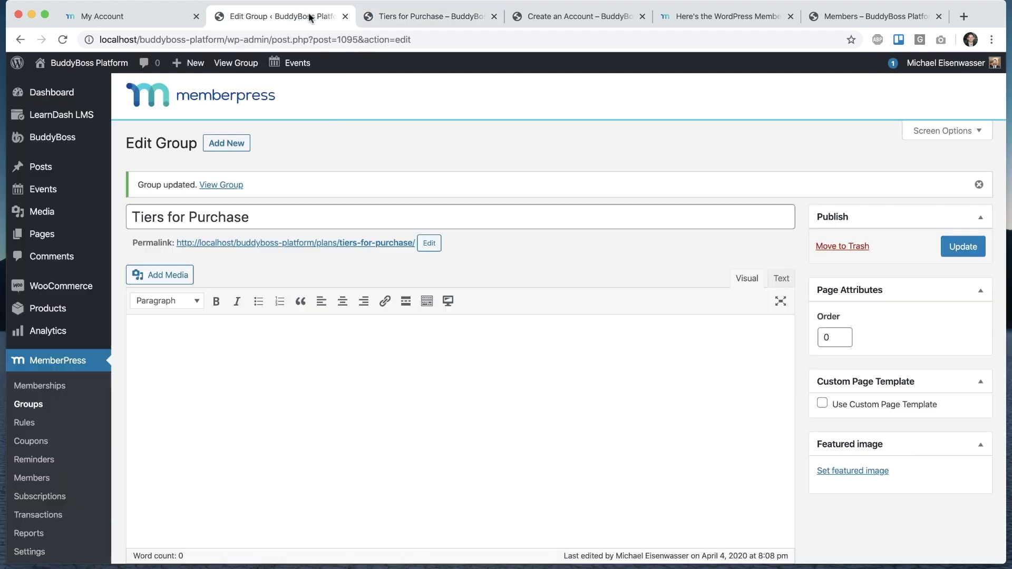
scroll(199, 351, down, 2)
Open Tier 1's Price Box settings, comparing against the public pricing page
click(39, 329)
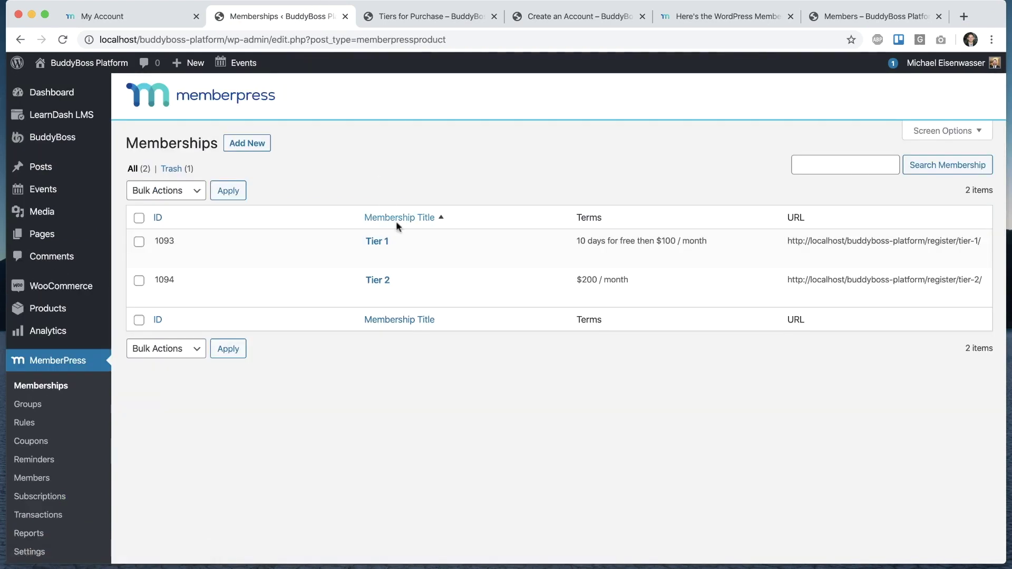
click(373, 256)
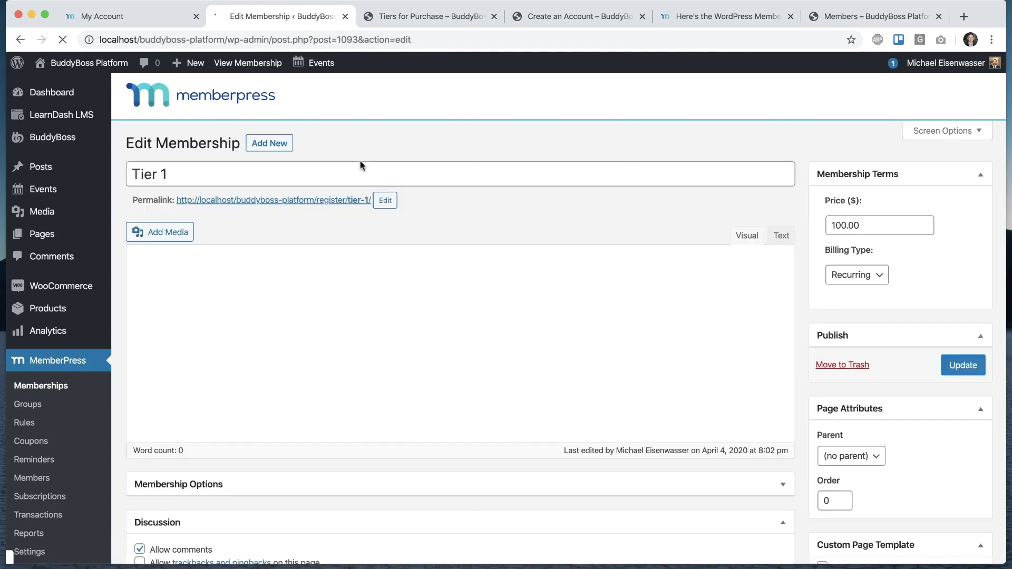
scroll(274, 339, down, 5)
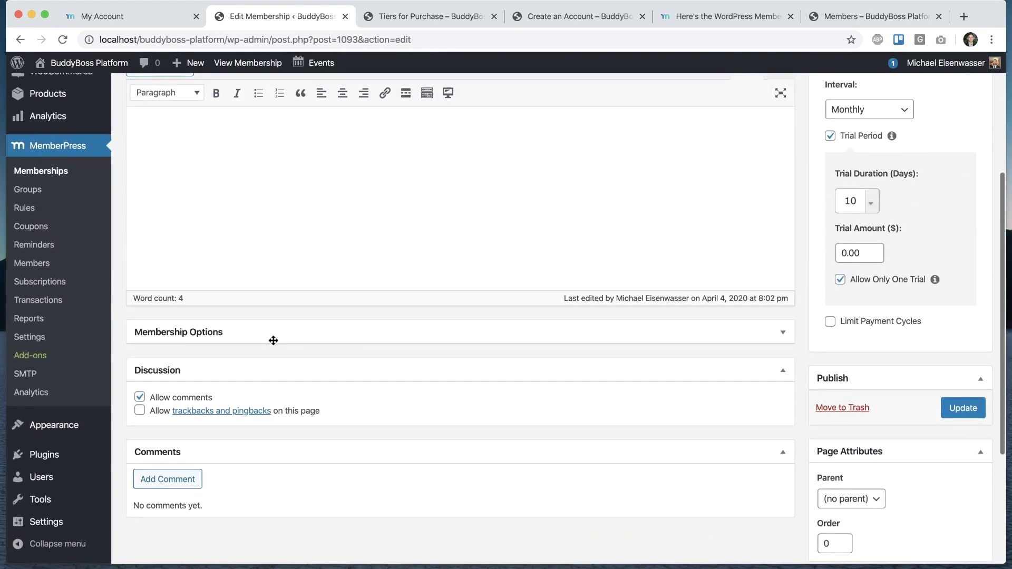
click(274, 337)
scroll(321, 322, down, 1)
scroll(321, 322, down, 2)
click(324, 259)
scroll(490, 326, down, 1)
click(423, 248)
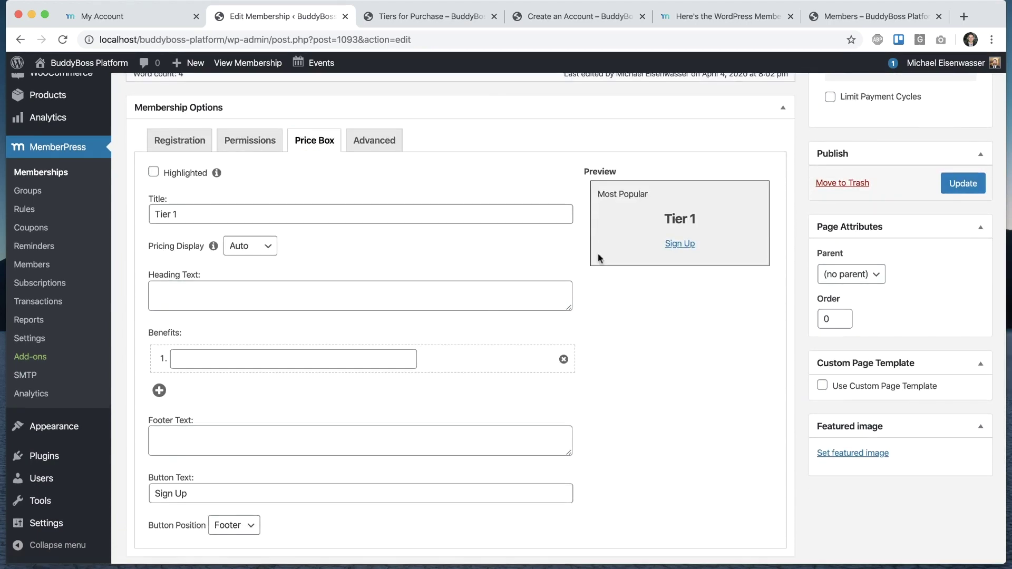
click(432, 14)
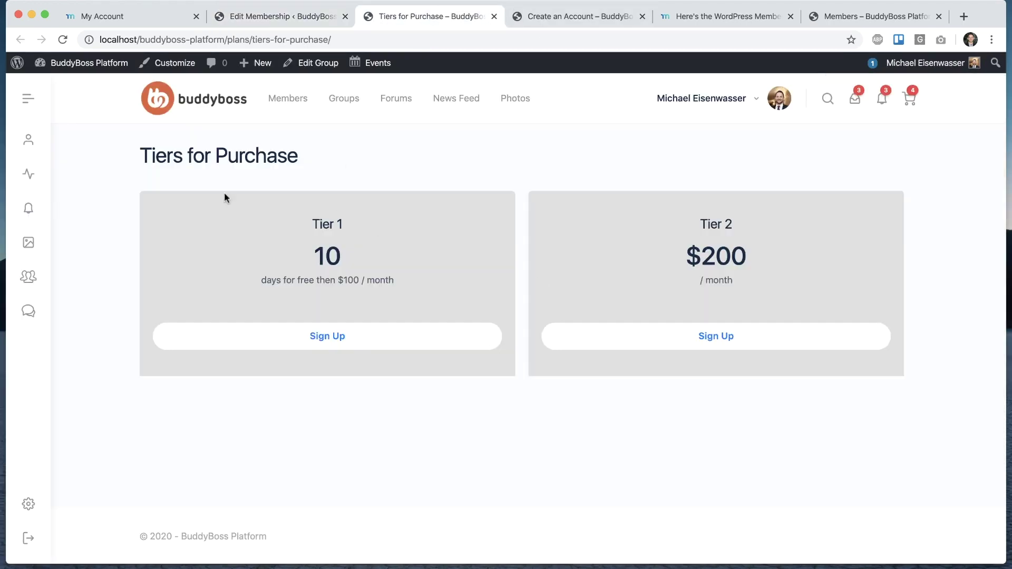
click(295, 19)
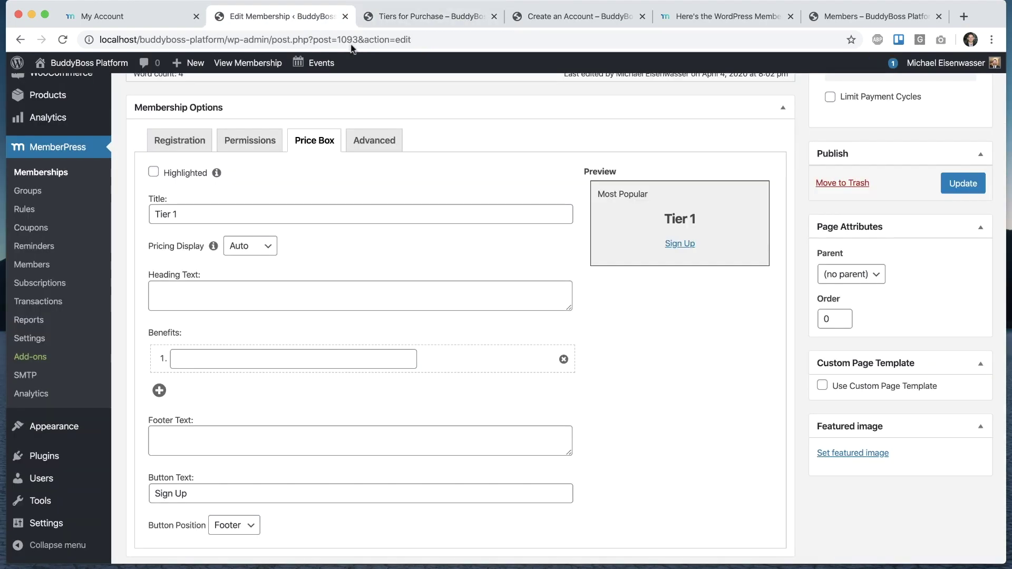
scroll(456, 293, down, 1)
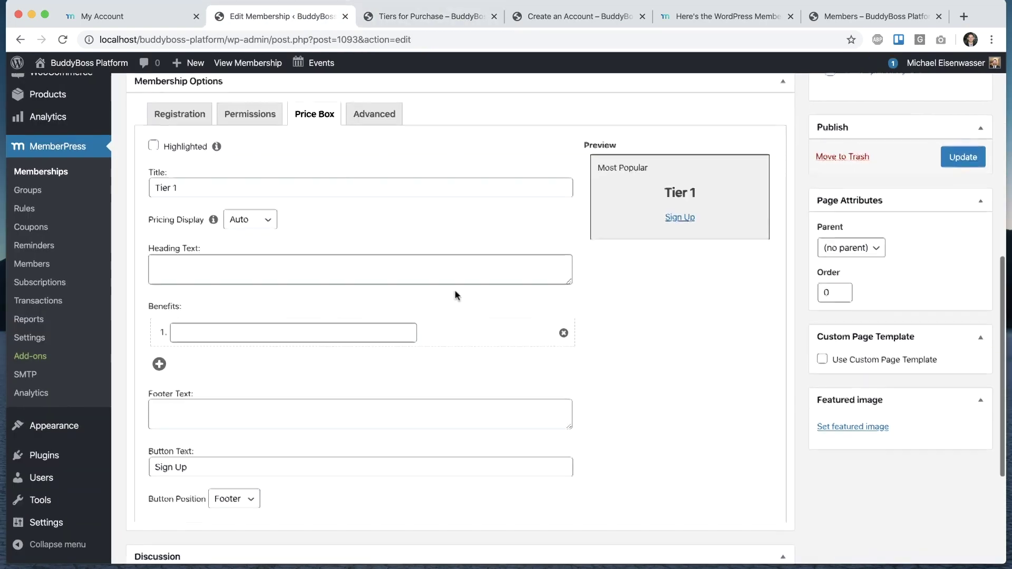
Enter the heading 'Here is a heading' and three benefit lines in Tier 1's price box
click(226, 255)
text(Here is a heading)
click(223, 325)
text(Benefit 1)
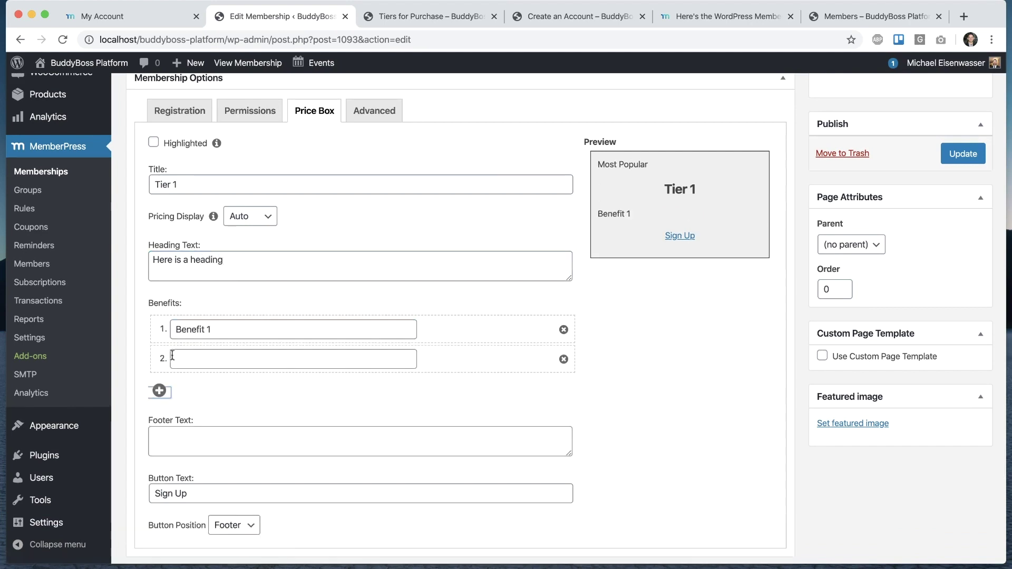
click(197, 357)
text(Benfit)
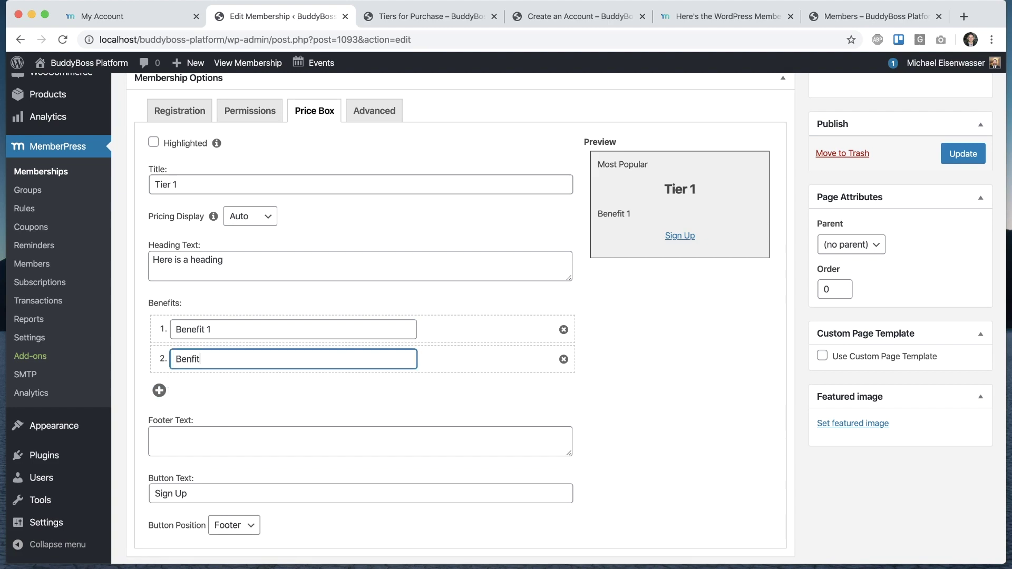
key(BackSpace)
key(BackSpace)
key(BackSpace)
text(efit 2)
click(159, 391)
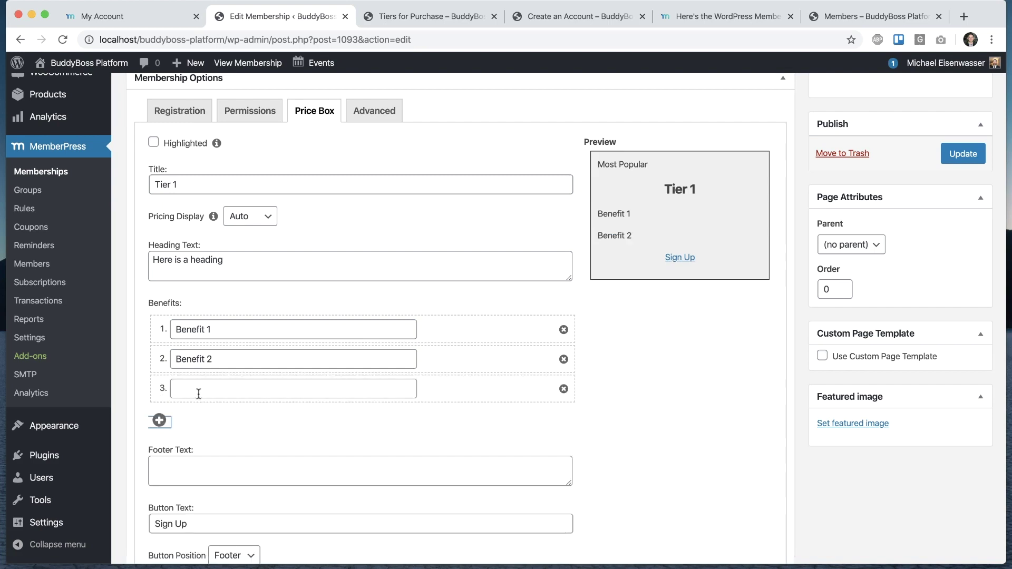
click(197, 389)
text(Benefit 3)
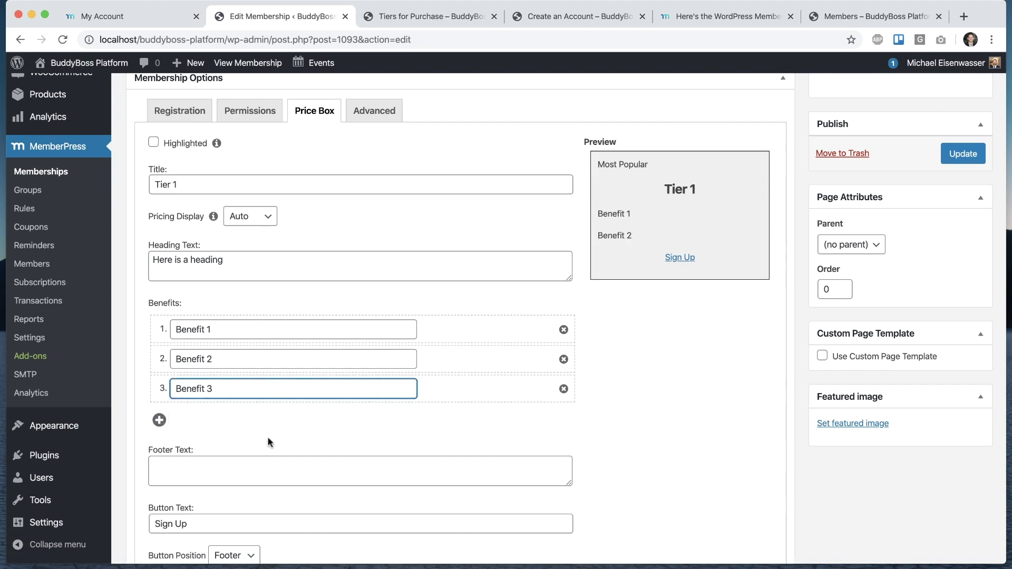
Change the button text from Sign Up to 'Purchase' and update Tier 1
scroll(268, 441, down, 3)
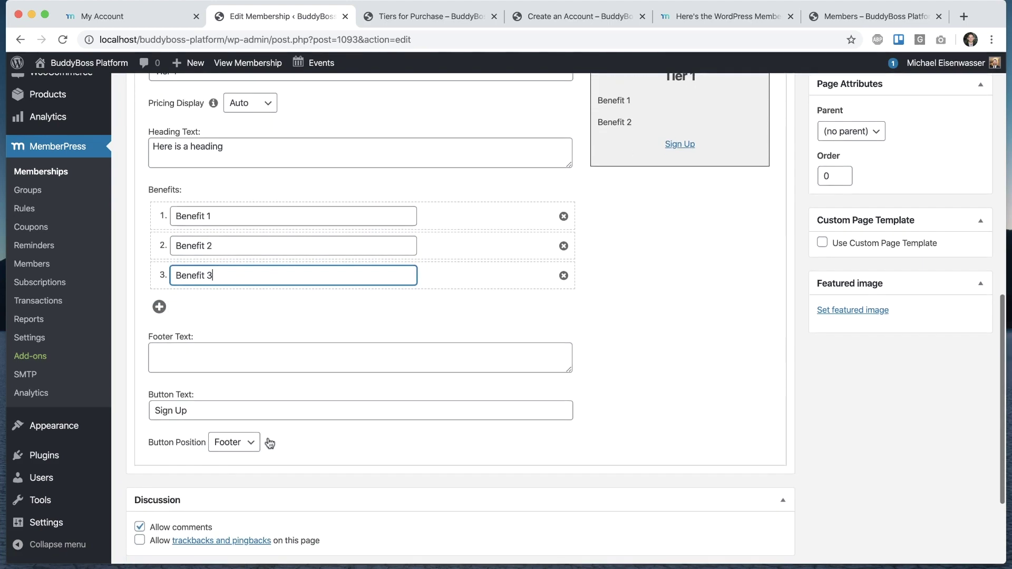
click(208, 411)
key(alt+shift+Left)
key(alt+shift+Left)
text(Purchase)
scroll(650, 348, up, 3)
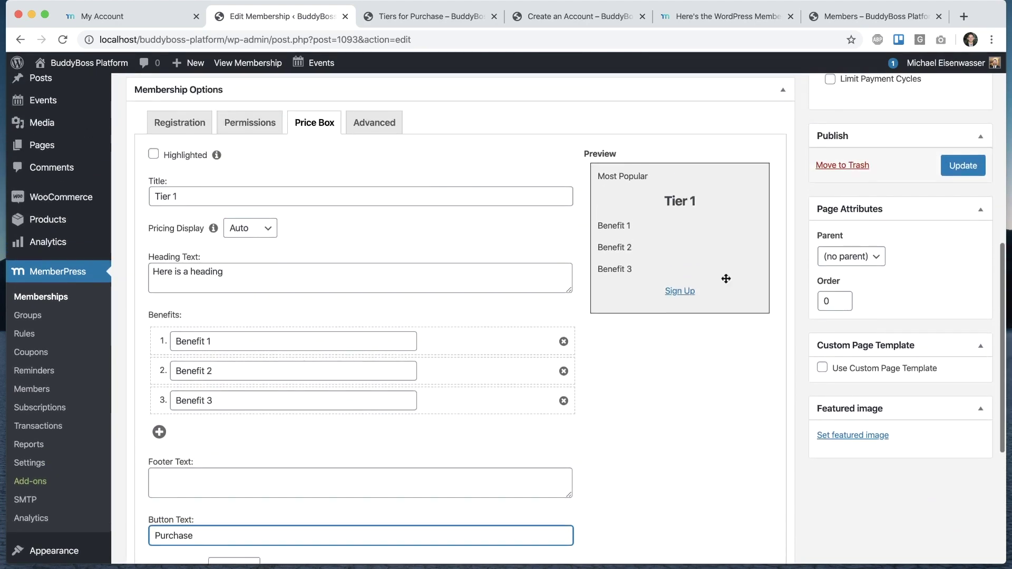
click(963, 167)
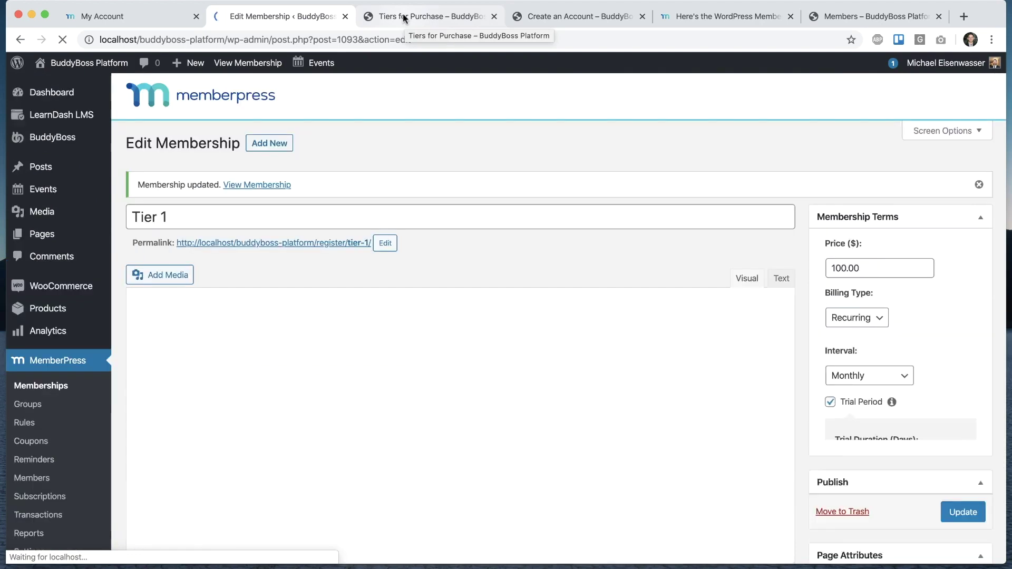
Reload the Tiers for Purchase page, then return to the Tier 1 membership editor
click(404, 18)
key(super+r)
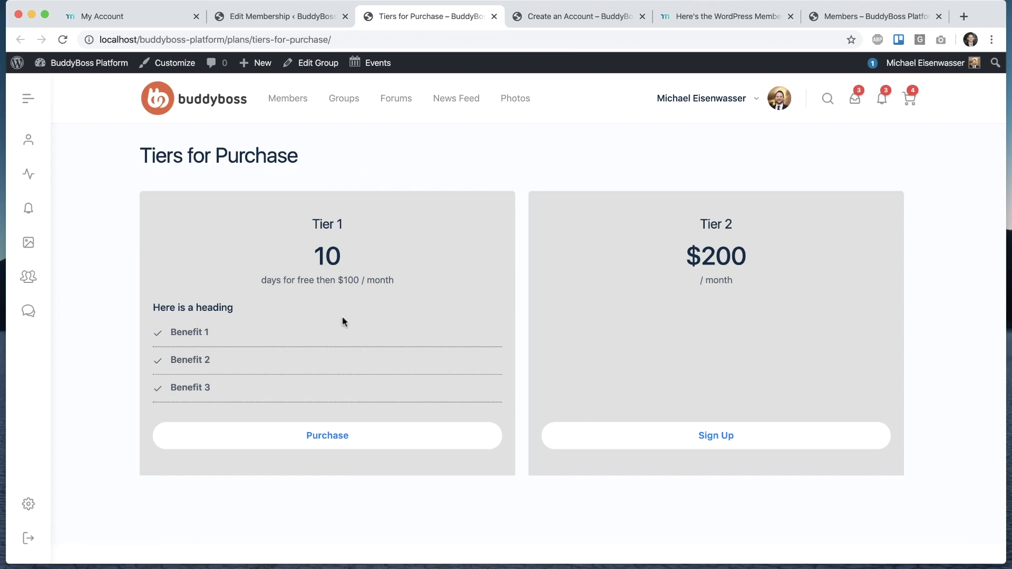
click(285, 17)
scroll(386, 284, down, 8)
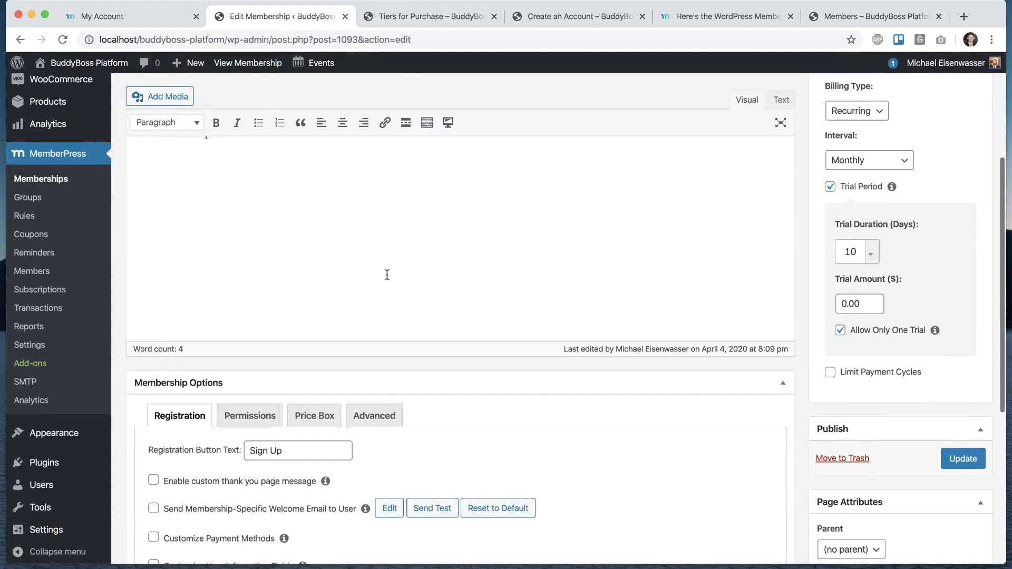
scroll(388, 280, down, 3)
scroll(388, 280, up, 8)
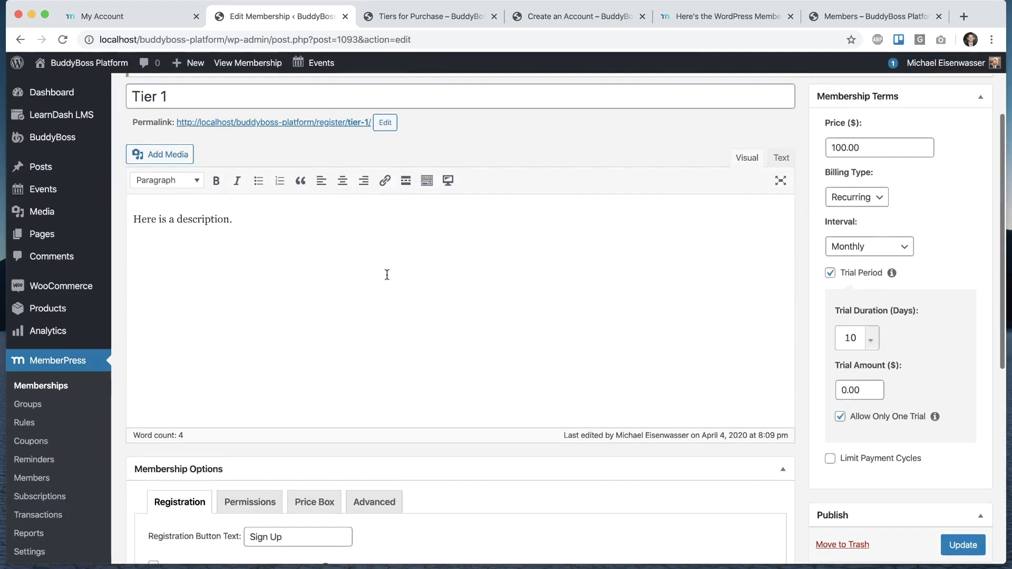
Check Highlighted in Tier 1's Price Box, update it, and reload the Tiers for Purchase page
click(312, 505)
scroll(306, 501, down, 5)
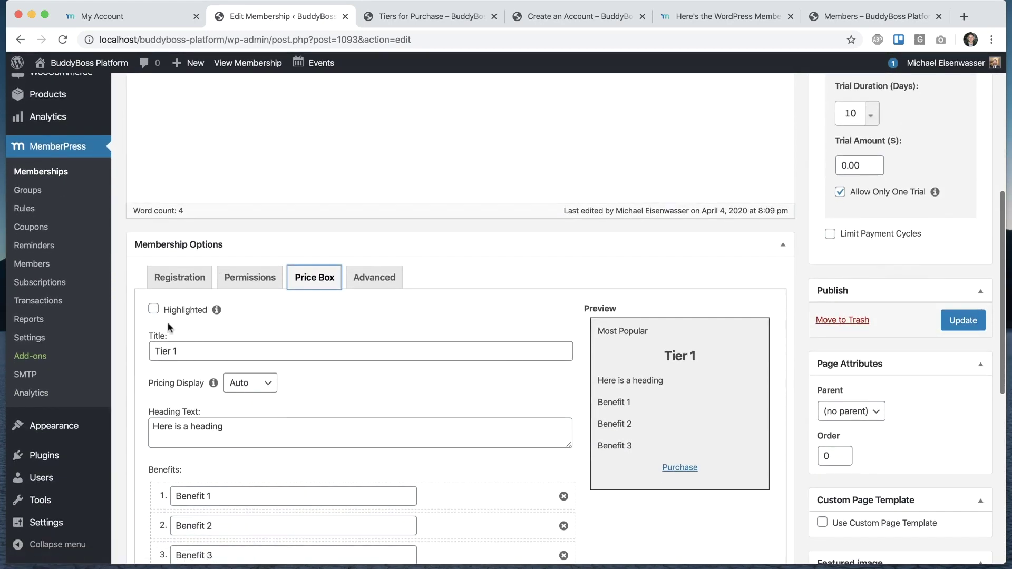
click(154, 310)
click(963, 320)
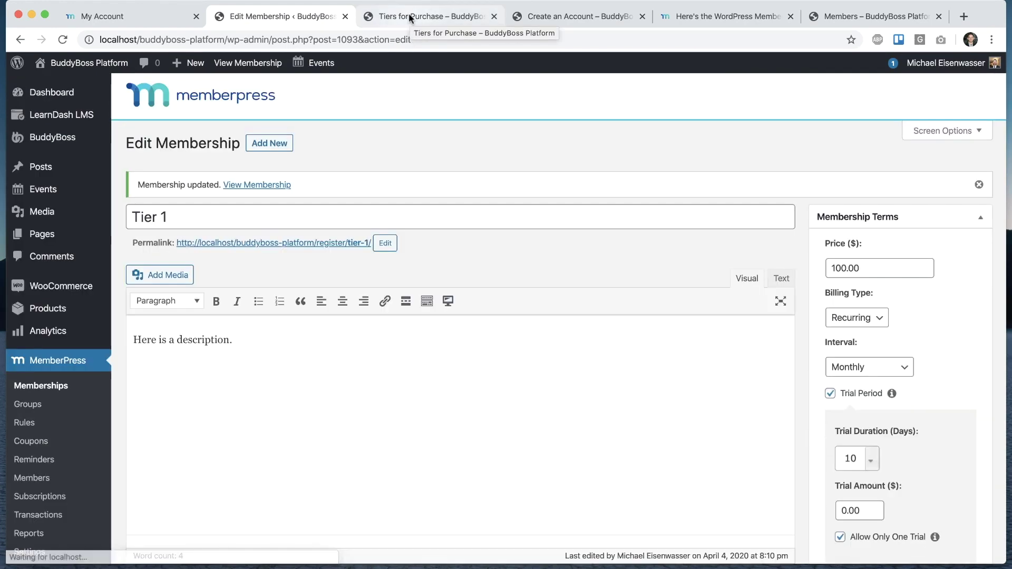
click(411, 17)
key(super+r)
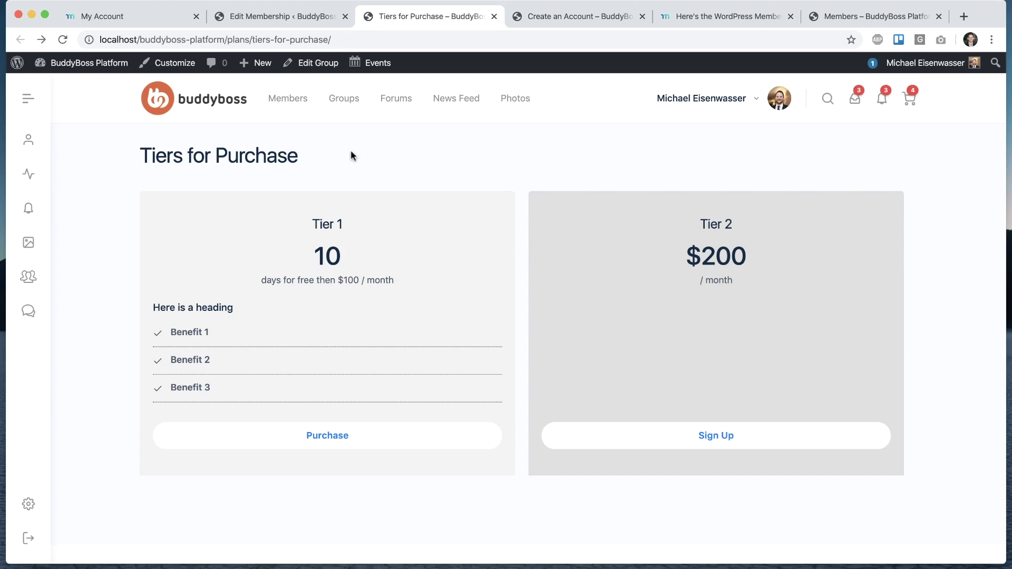
Enable BuddyPress Integration in the MemberPress Settings BuddyPress tab
click(294, 16)
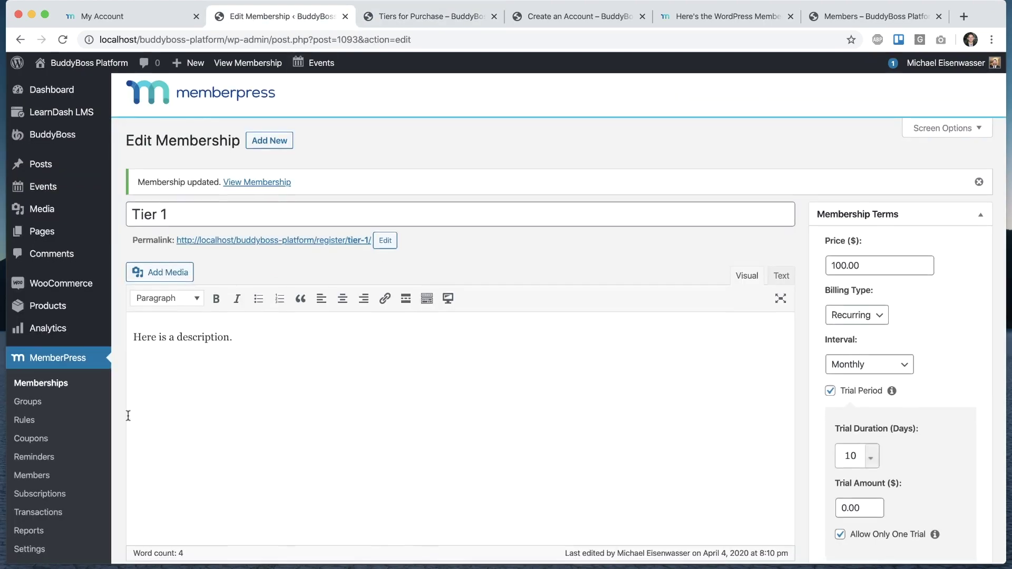
scroll(127, 415, down, 3)
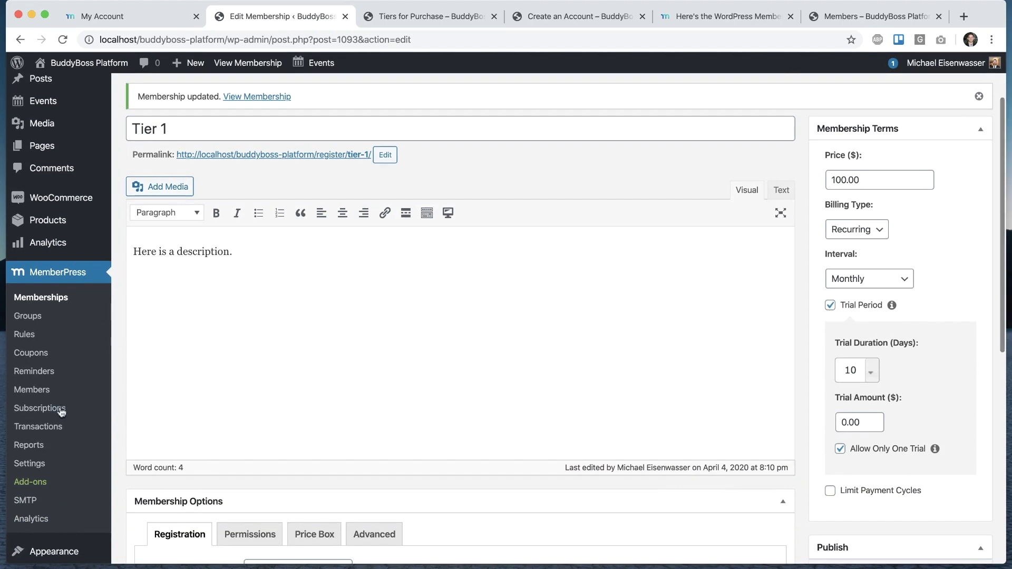
click(38, 466)
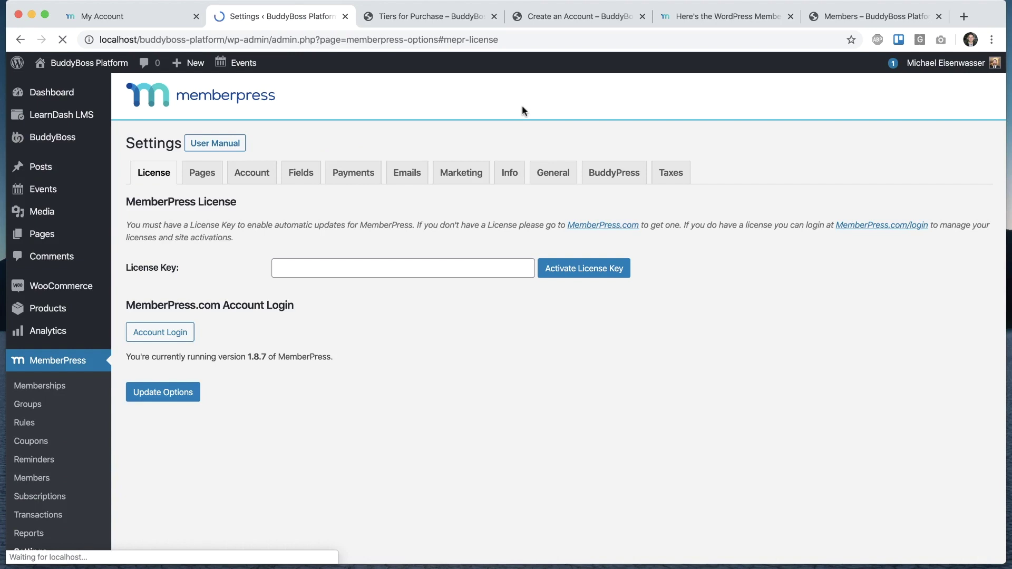
click(614, 173)
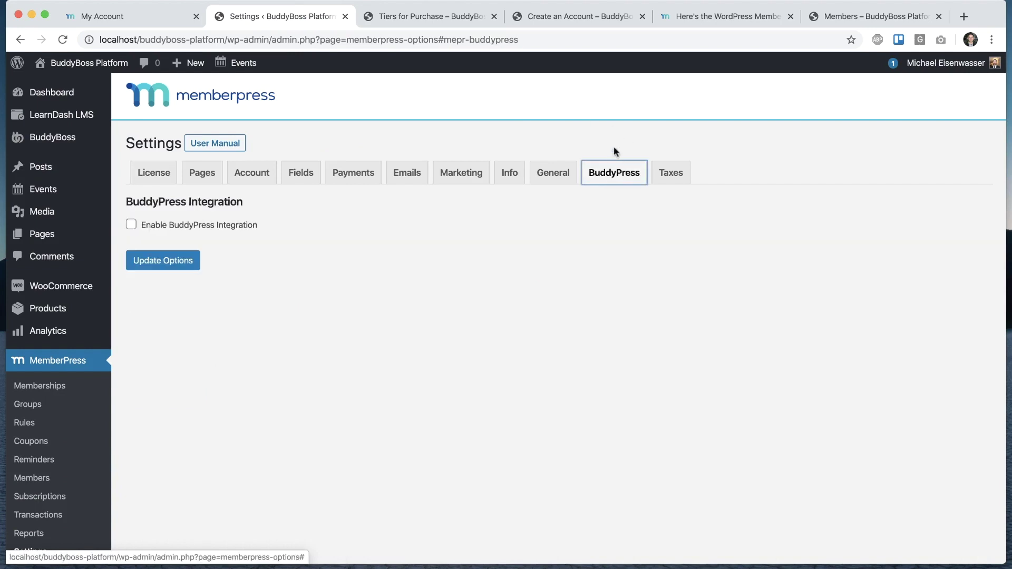
click(146, 226)
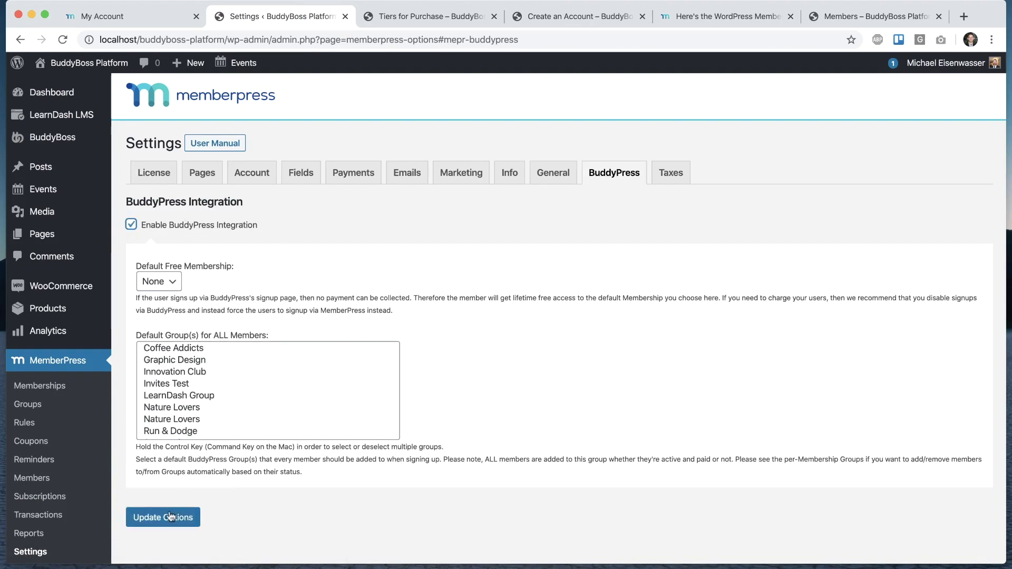
Set Default Free Membership to Tier 1 after reviewing the signup page help text
click(161, 285)
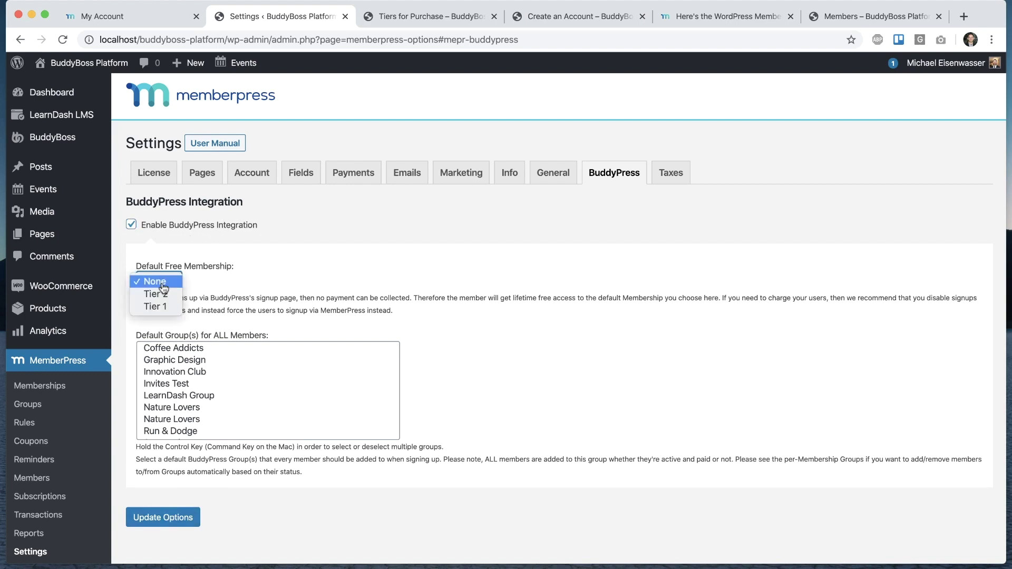
click(234, 281)
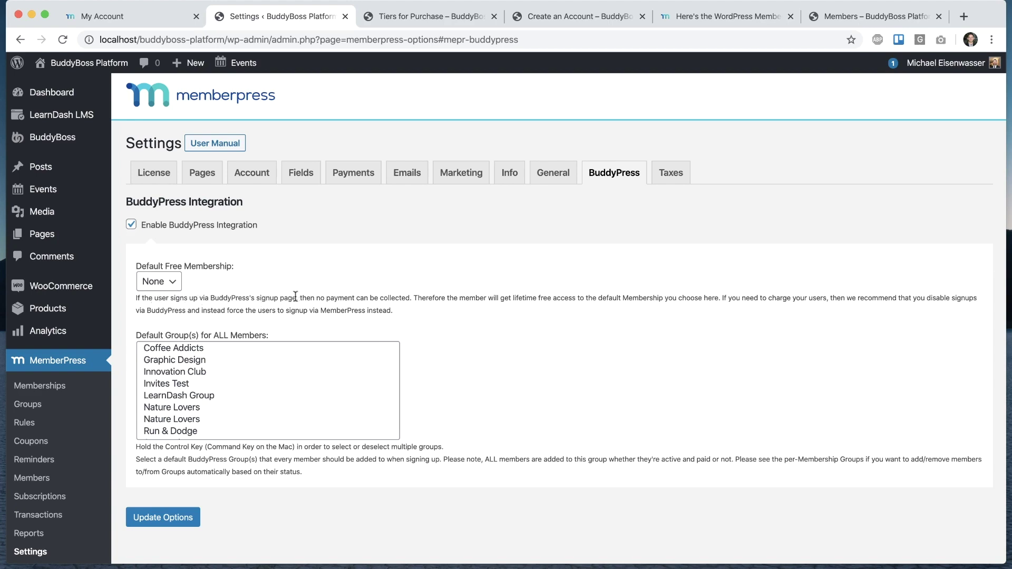
drag(295, 298, 210, 299)
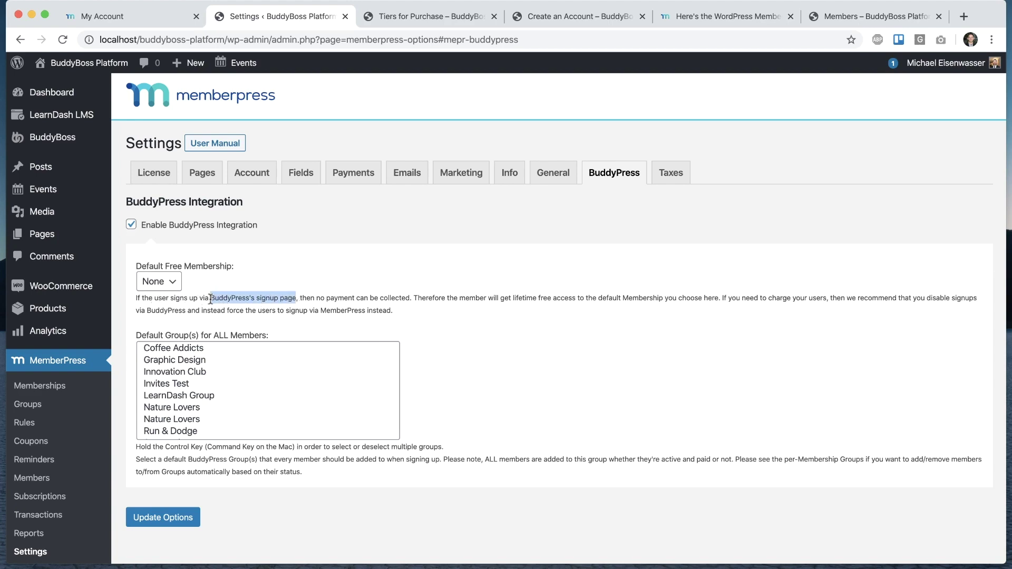
click(280, 265)
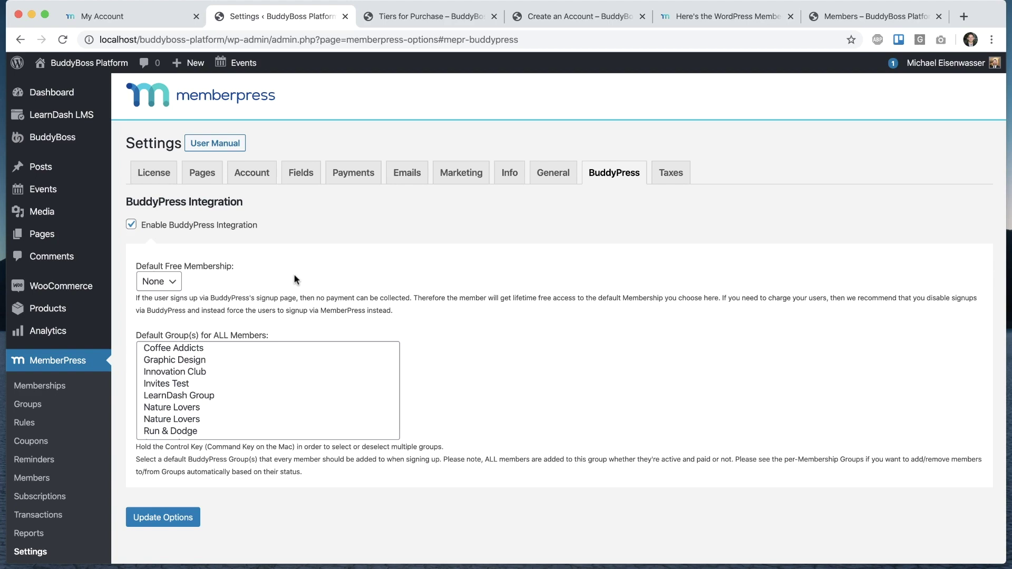
click(164, 283)
click(167, 309)
click(203, 284)
click(227, 41)
click(90, 1)
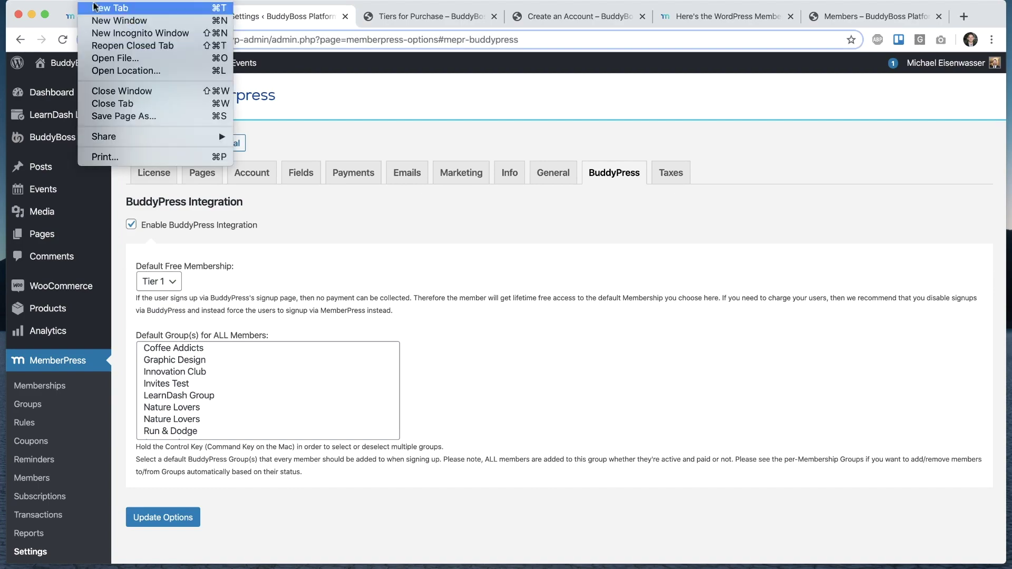
click(131, 31)
text(http://localhost/buddyboss-platform/)
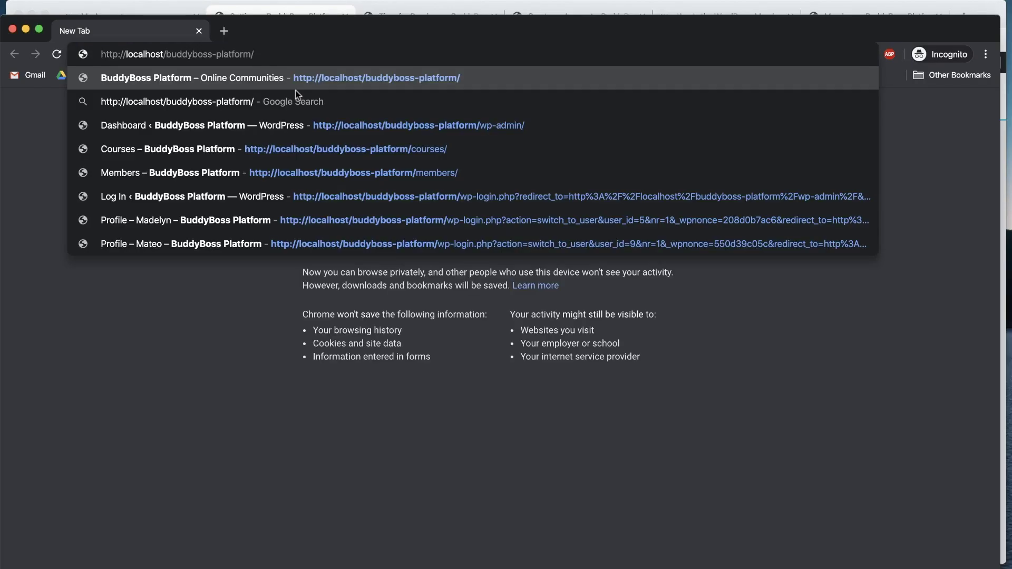
key(Return)
drag(294, 34, 305, 18)
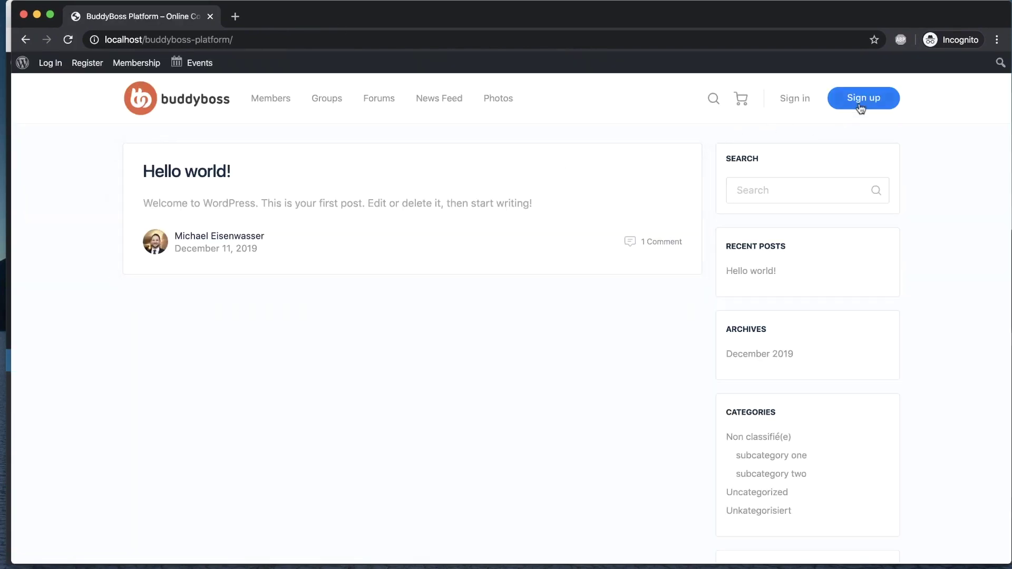
click(860, 107)
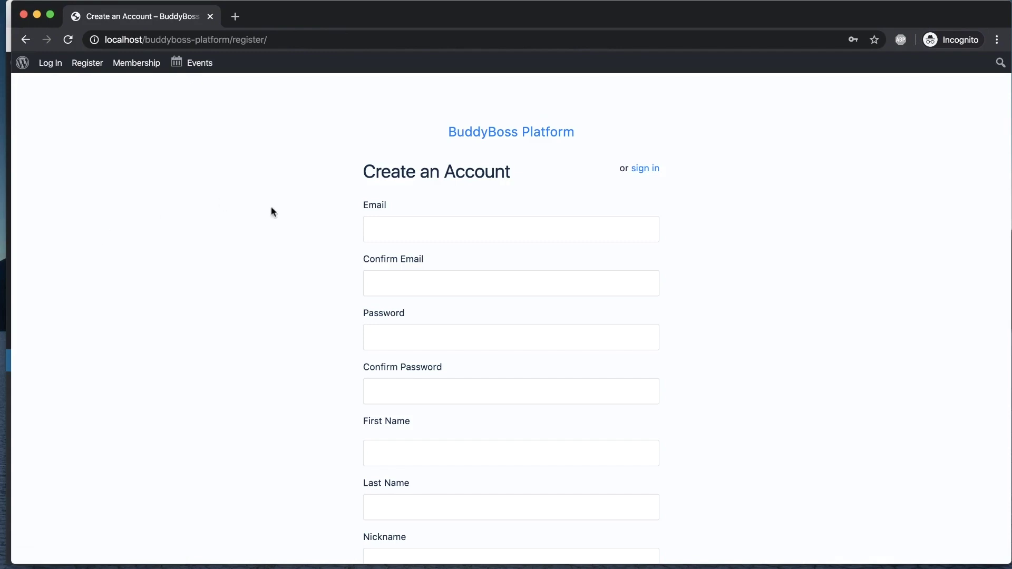
scroll(321, 288, down, 5)
scroll(590, 291, up, 10)
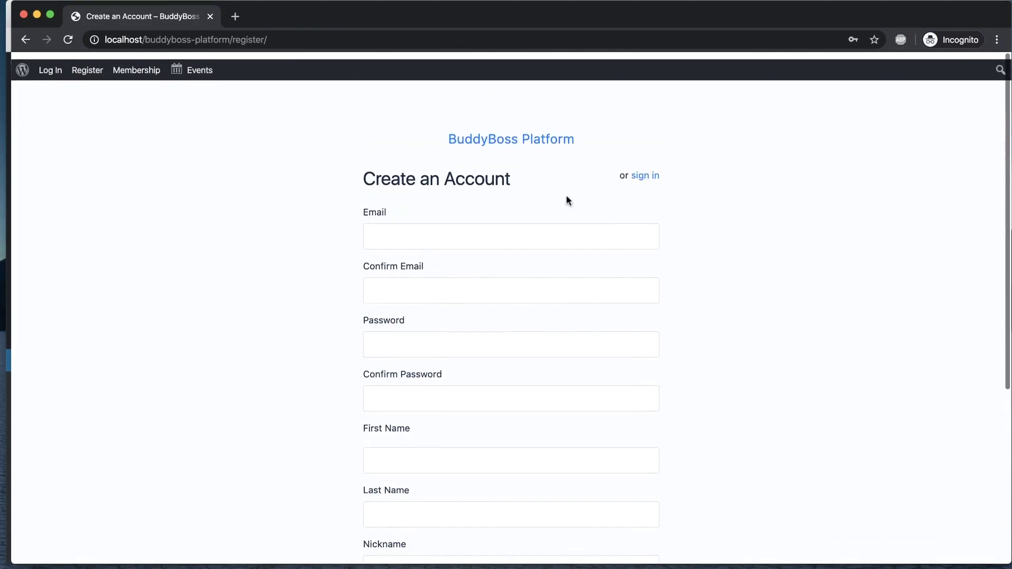
scroll(464, 427, down, 10)
scroll(432, 416, up, 5)
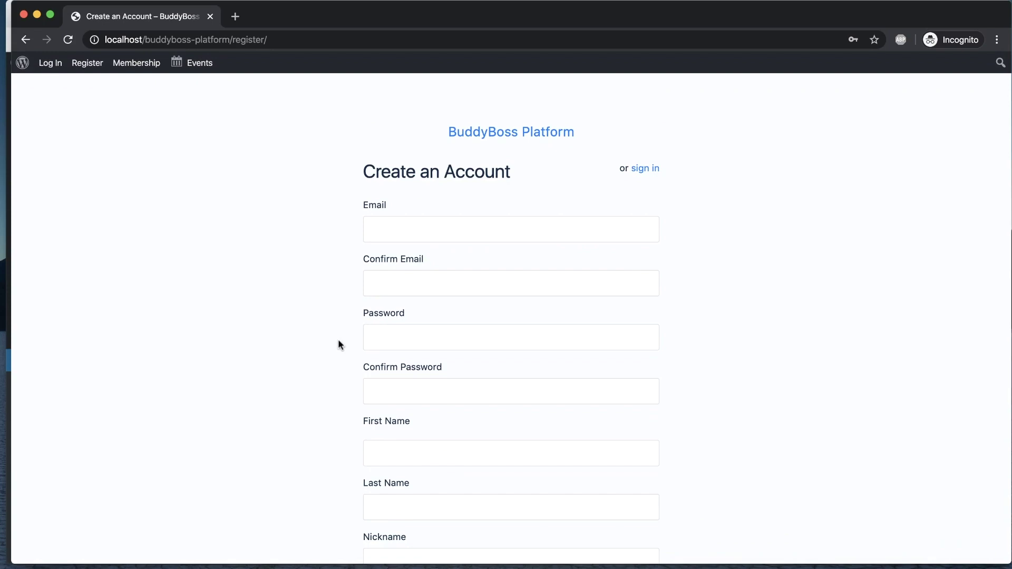
key(super+grave)
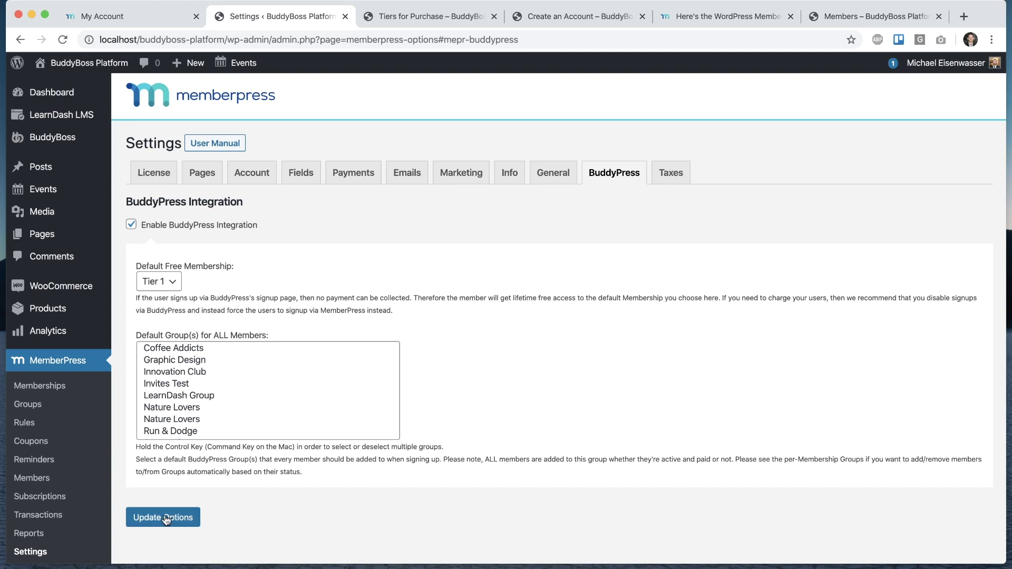
Reset Default Free Membership to None and save the BuddyPress integration options
click(172, 285)
click(173, 258)
click(201, 277)
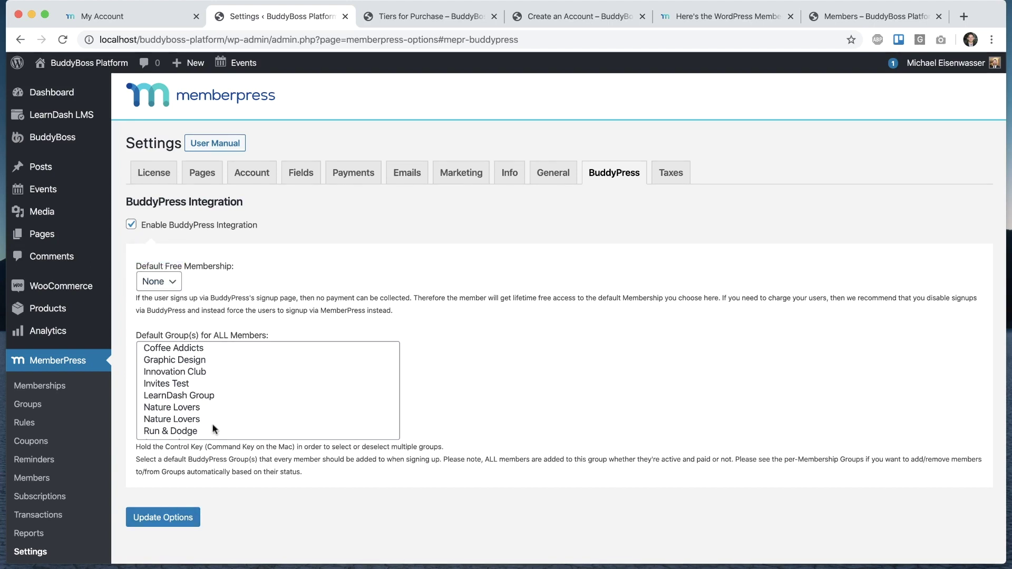
click(165, 525)
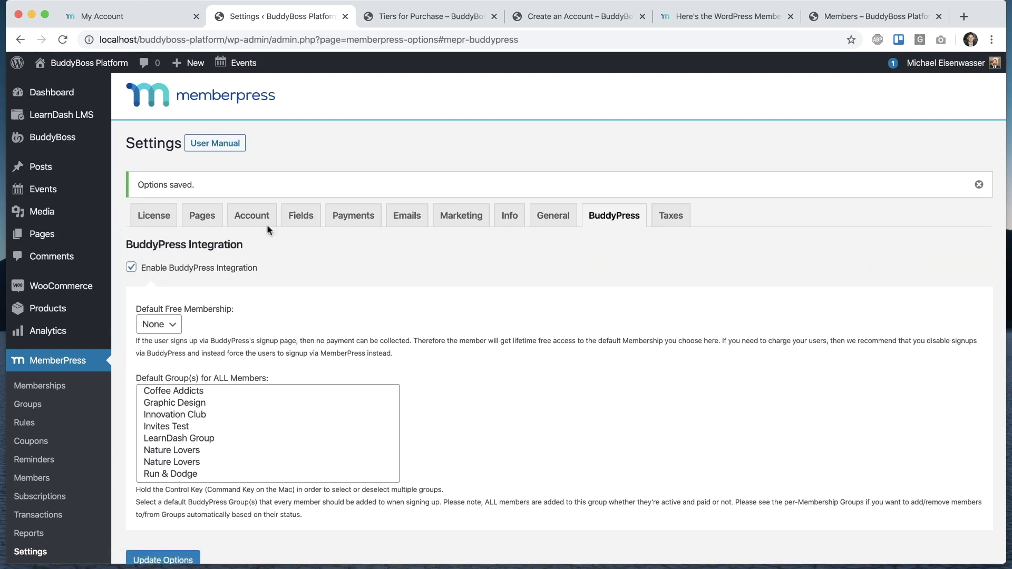
In BuddyBoss settings, set the Registration Form to use a custom URL
mouse_move(63, 137)
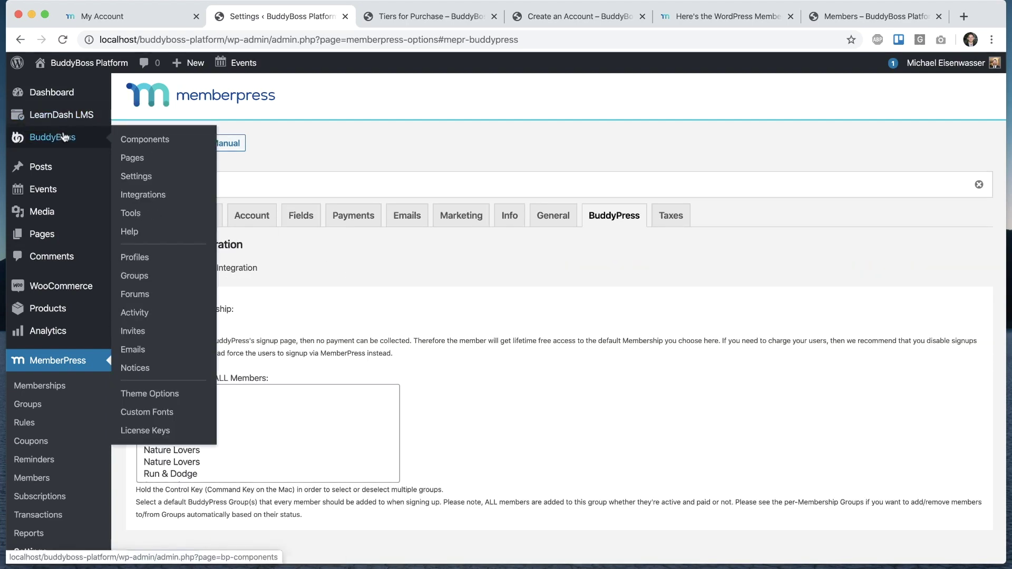
click(136, 176)
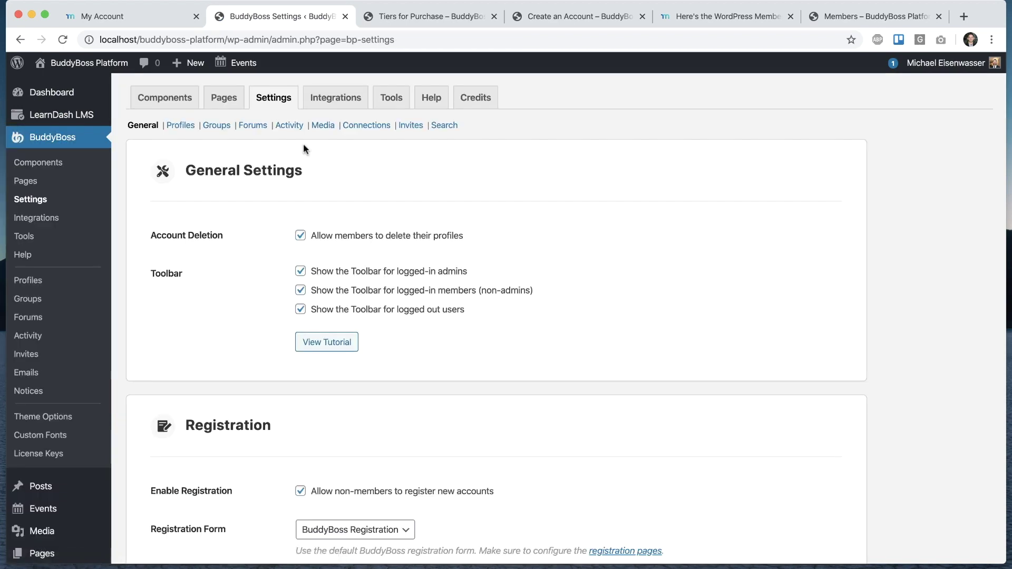
scroll(236, 284, down, 5)
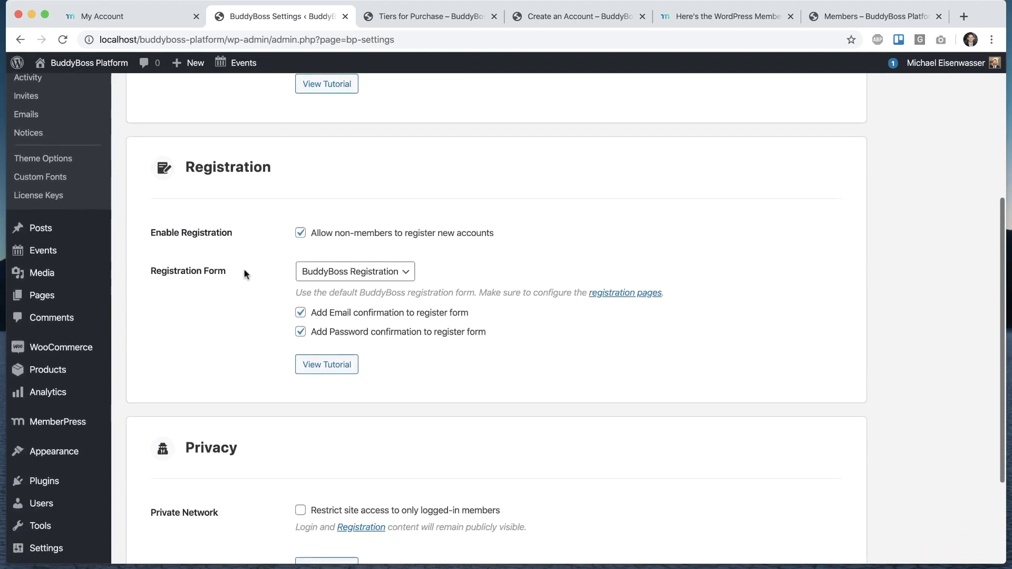
click(365, 271)
click(368, 289)
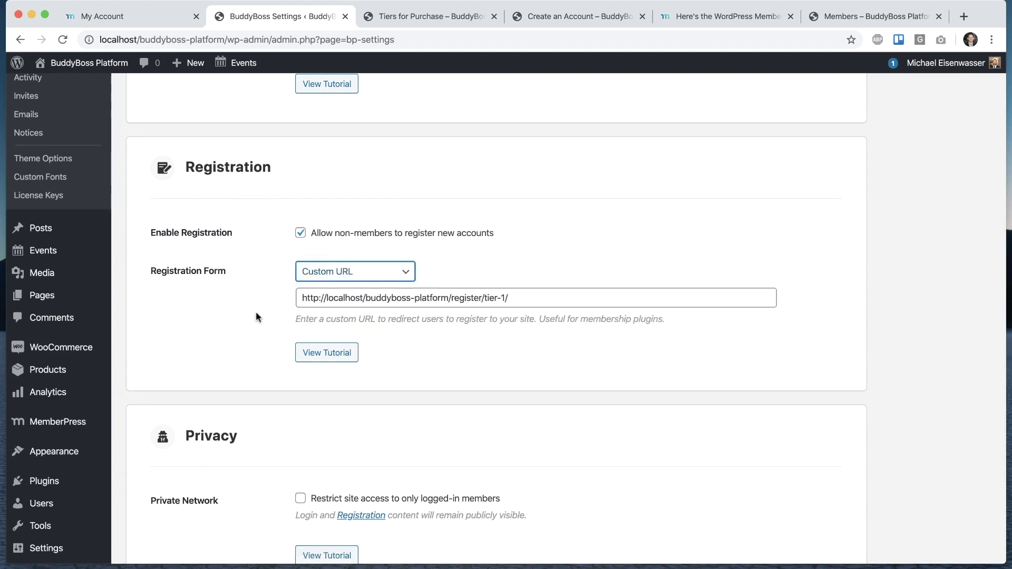
click(258, 316)
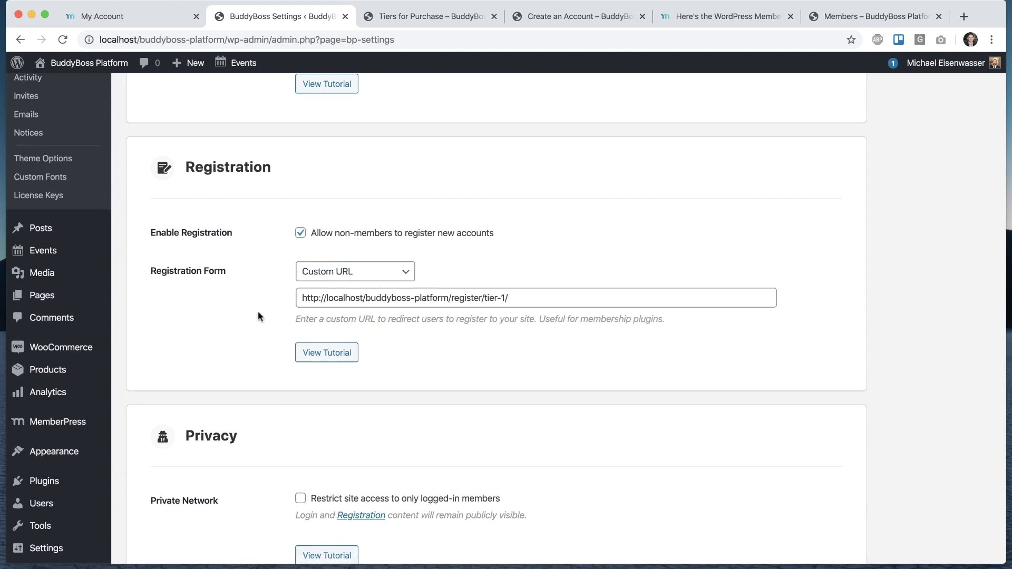
Paste the Tiers for Purchase URL as the custom registration URL and save settings
click(469, 16)
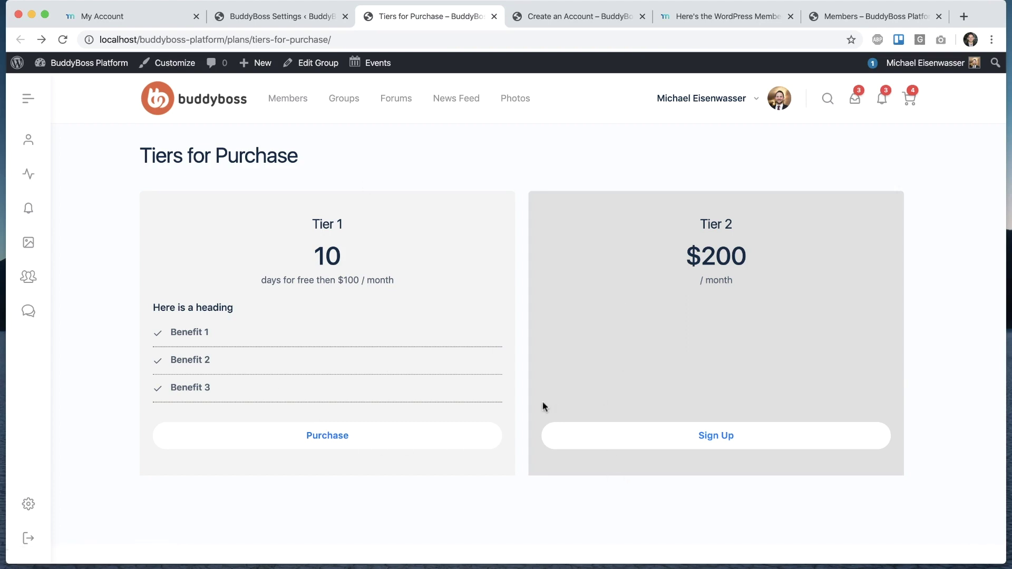
click(169, 38)
key(ctrl+c)
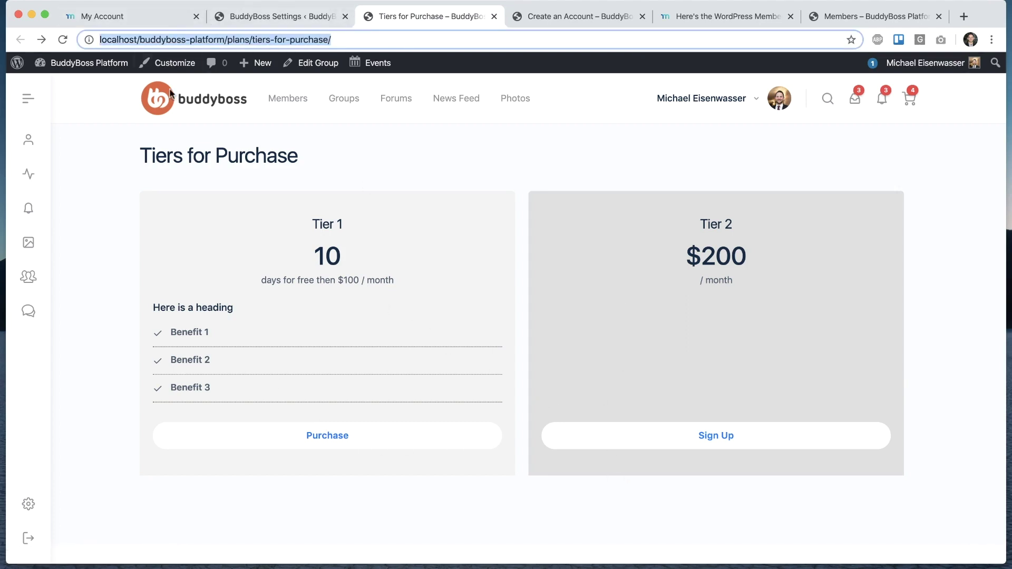
click(258, 16)
click(418, 298)
triple_click(418, 297)
key(ctrl+v)
scroll(259, 340, down, 5)
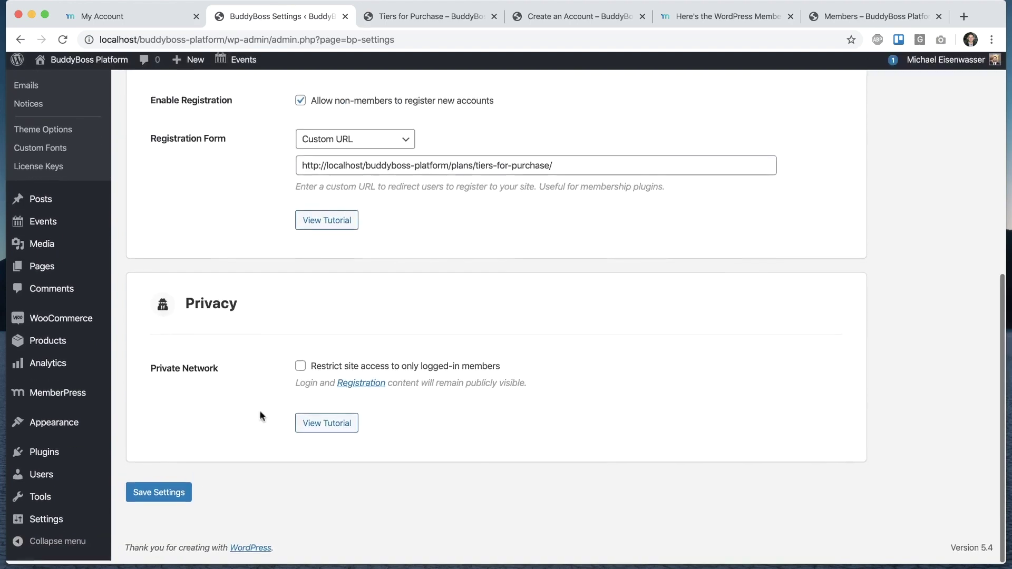
click(151, 496)
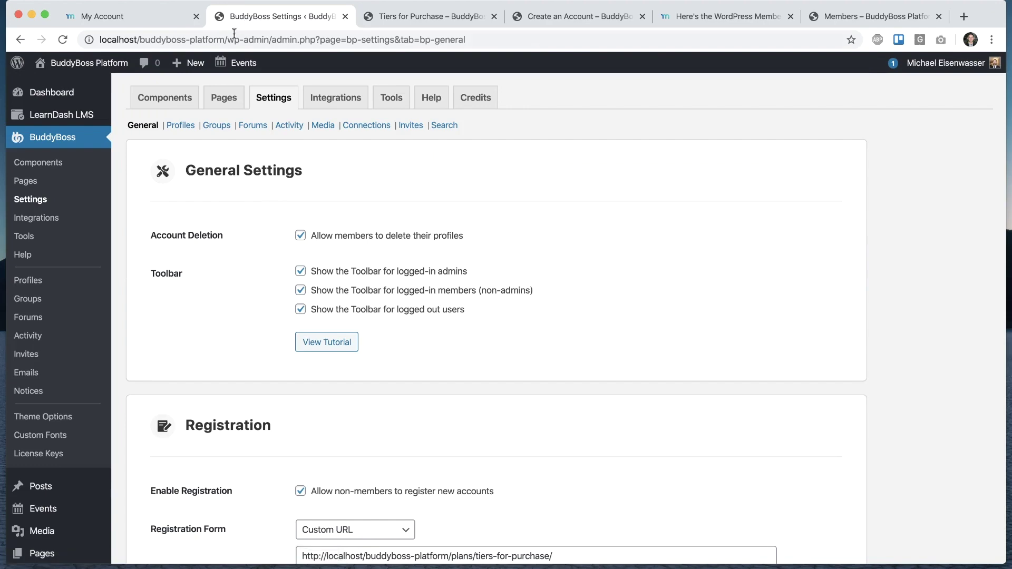
Open a new incognito window and load the site's home address
drag(234, 33, 100, 39)
key(super+c)
click(92, 0)
click(112, 35)
key(super+v)
key(Return)
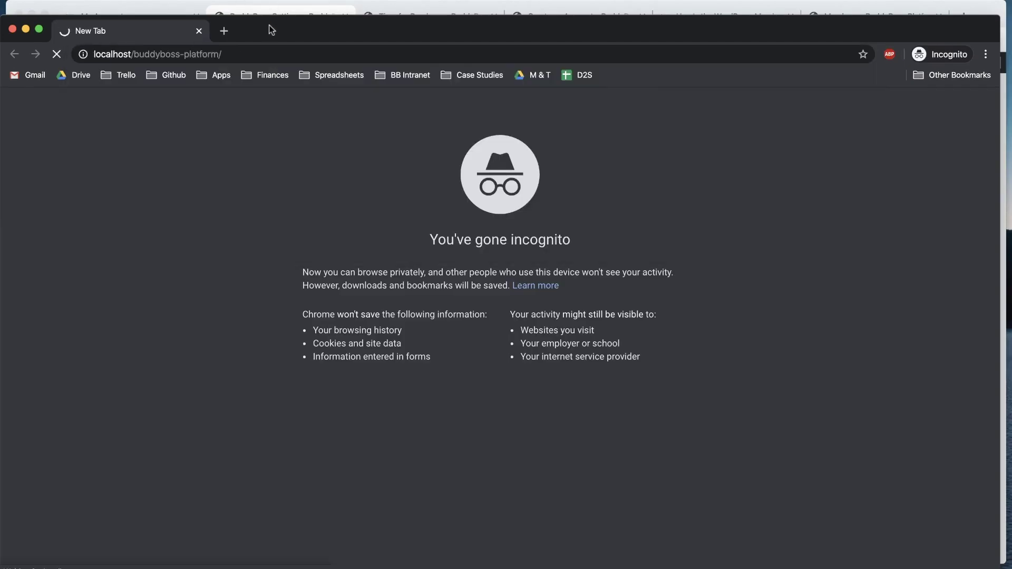
As a logged-out visitor, click Sign up and choose Purchase under Tier 1
drag(271, 28, 289, 12)
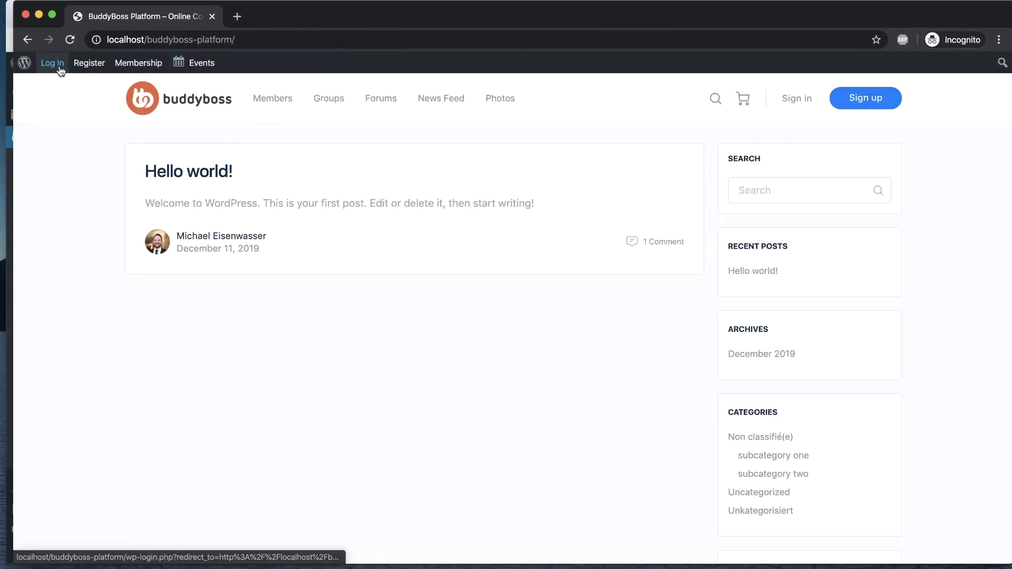
click(865, 98)
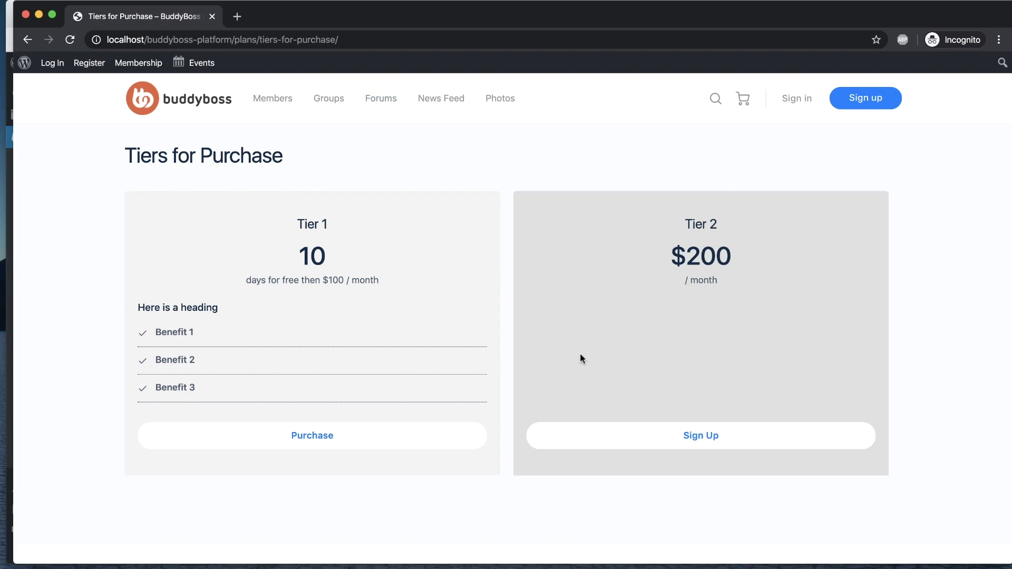
click(322, 436)
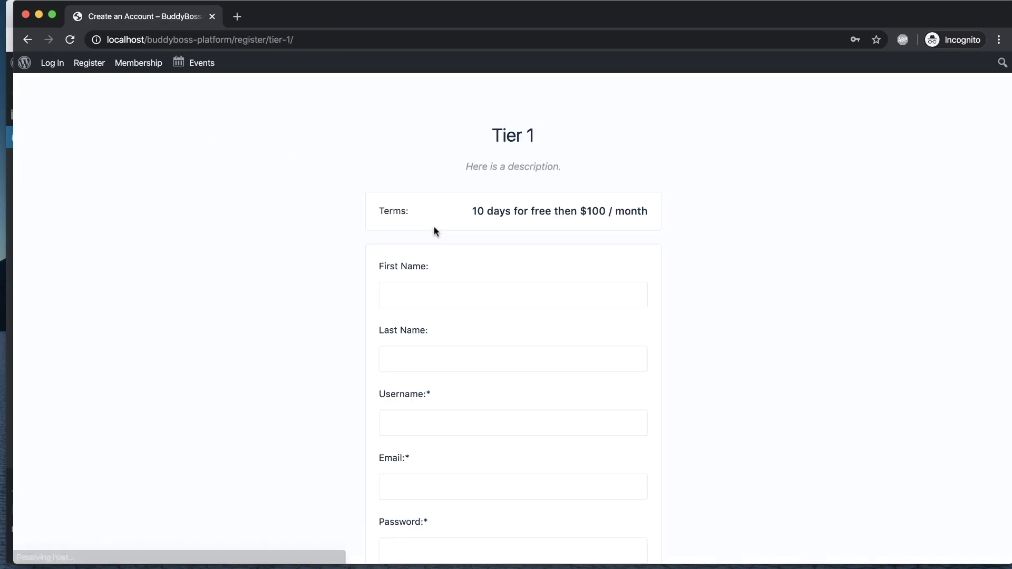
Scroll through the Tier 1 Create an Account registration form to review it
scroll(330, 322, down, 4)
scroll(330, 321, up, 4)
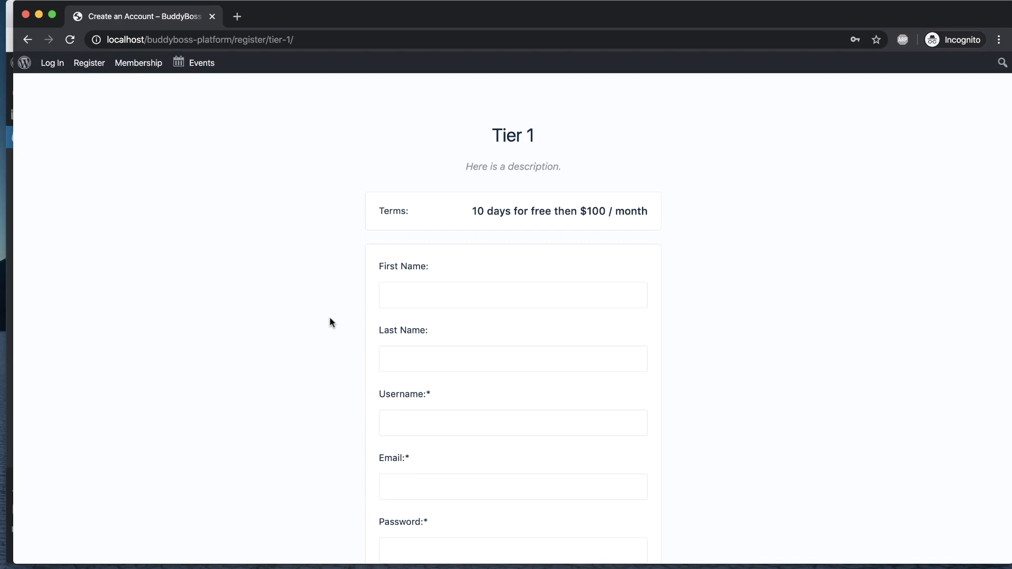
scroll(330, 318, down, 4)
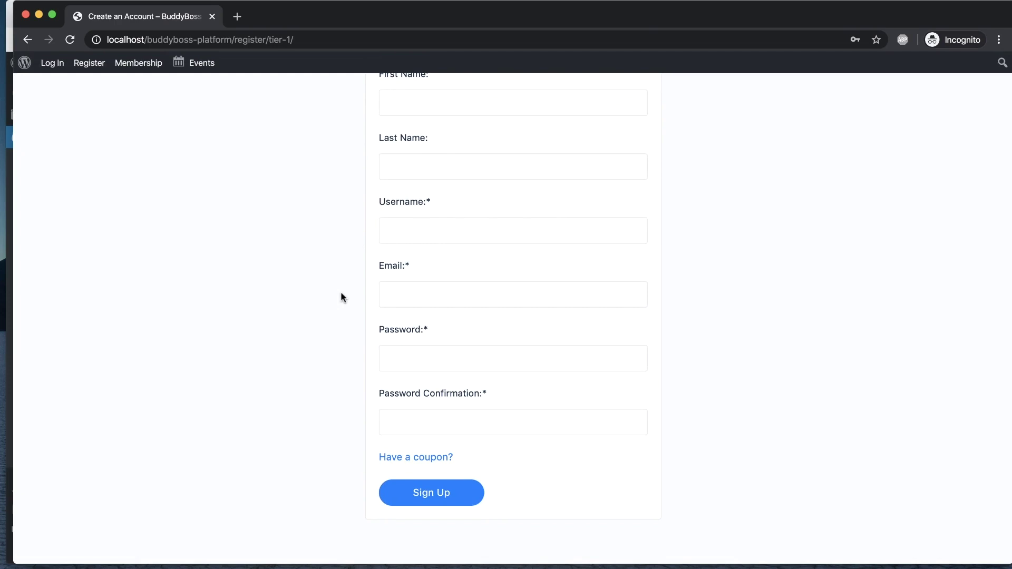
scroll(341, 293, up, 3)
scroll(341, 293, down, 3)
scroll(691, 382, up, 3)
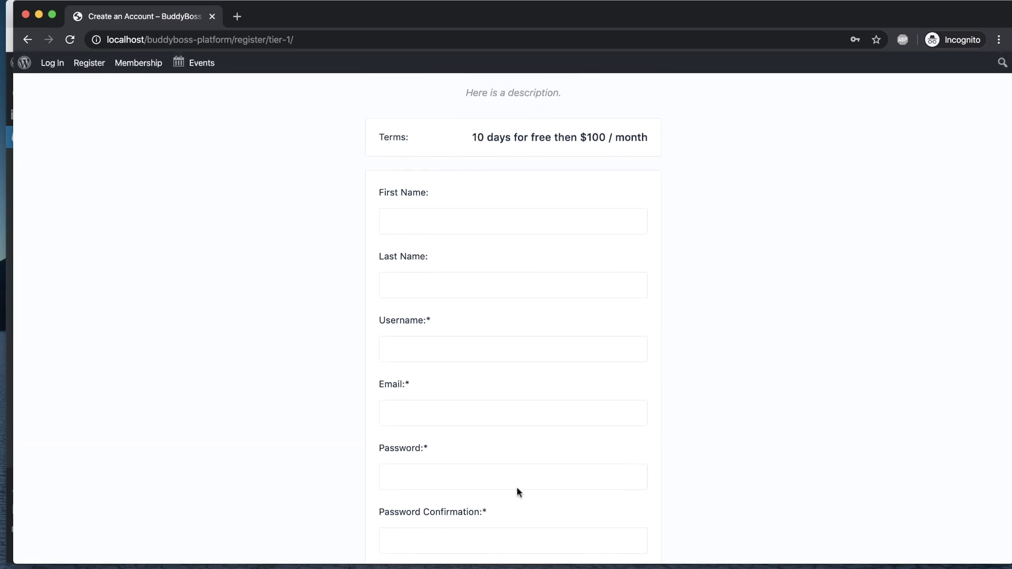
scroll(515, 398, down, 3)
scroll(631, 410, up, 2)
scroll(694, 337, up, 2)
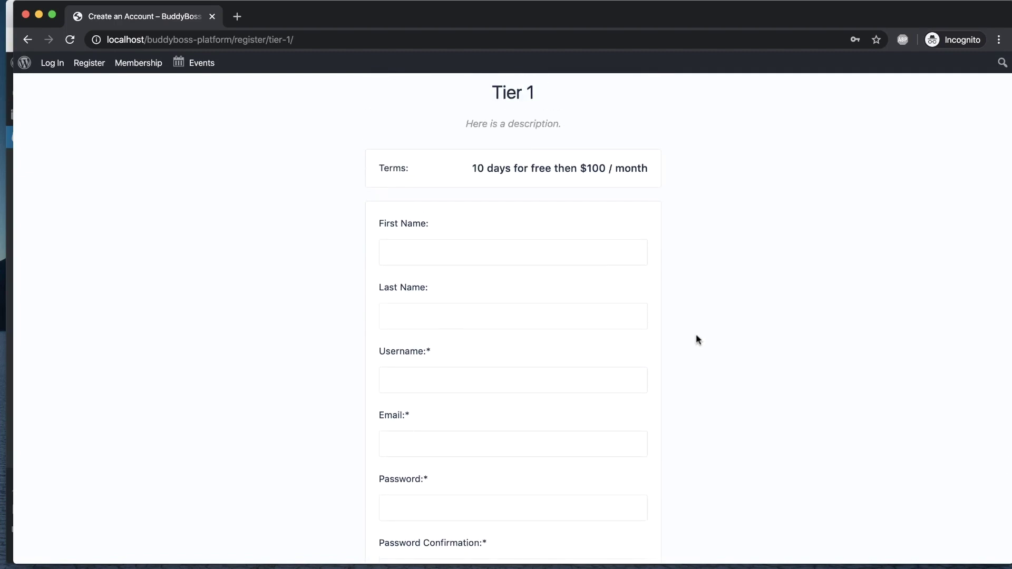
scroll(697, 337, down, 1)
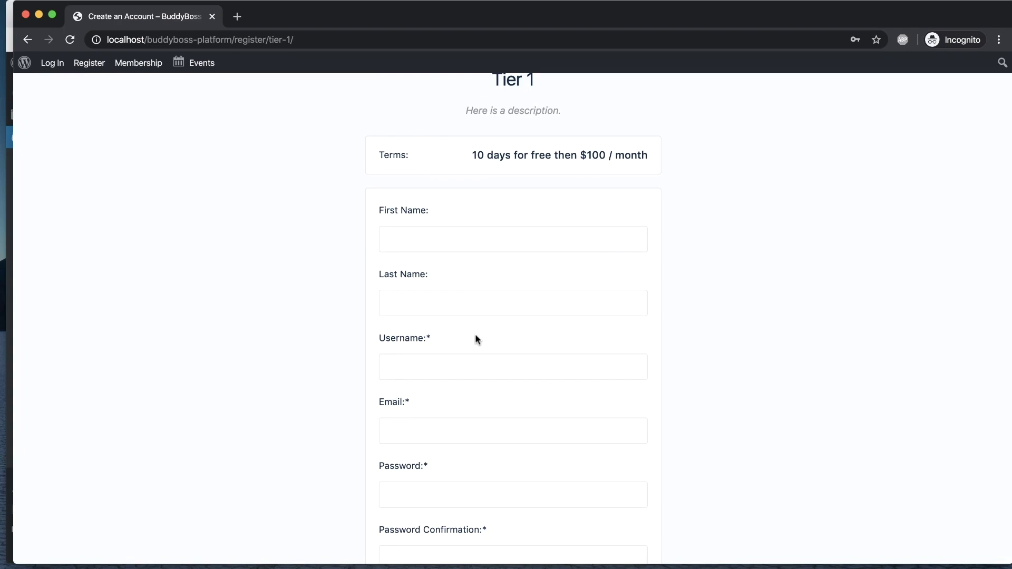
scroll(476, 339, down, 5)
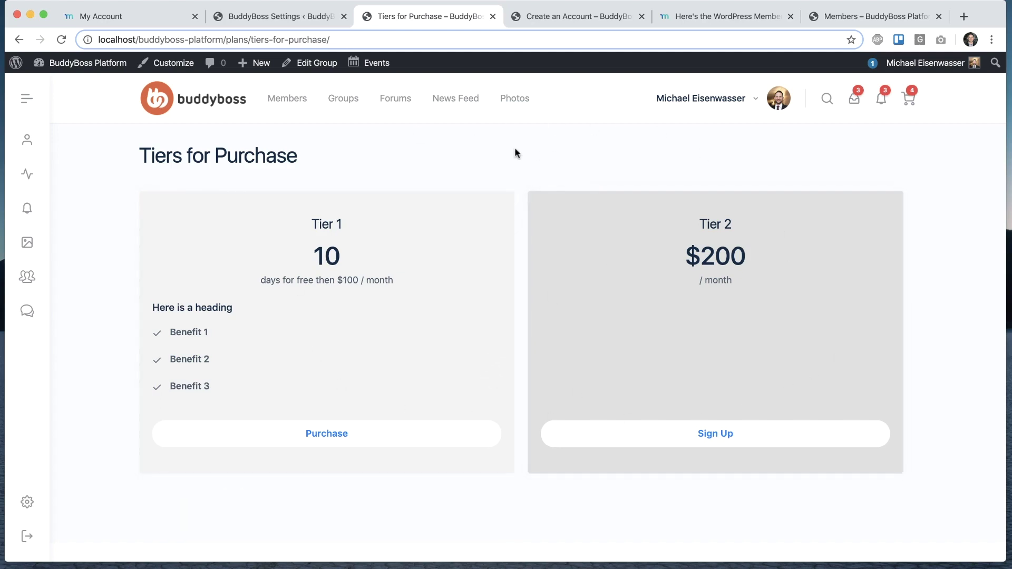
Set the Tiers for Purchase group's Pricing Page Theme to Clean and update the group
click(316, 63)
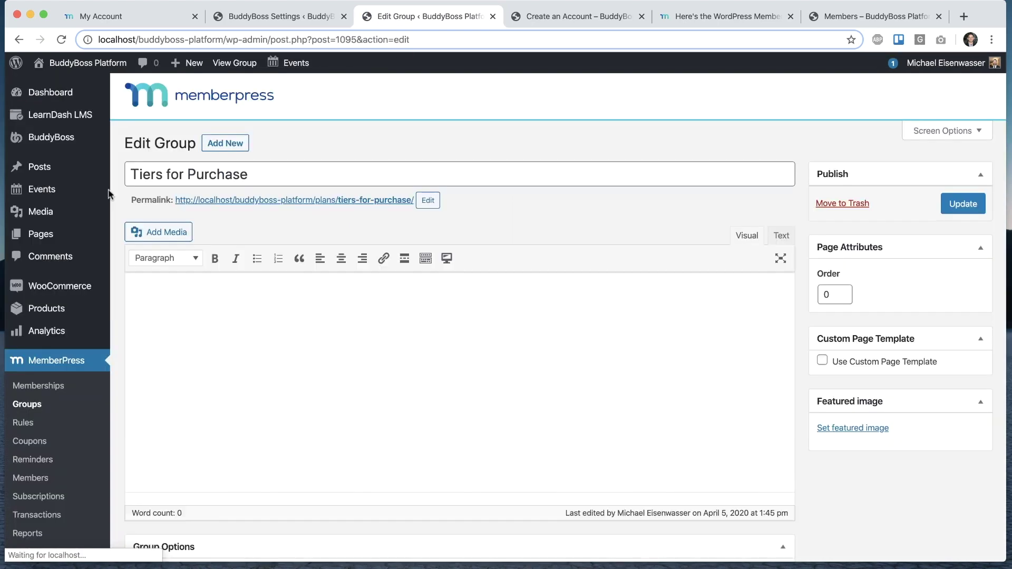
scroll(348, 129, down, 12)
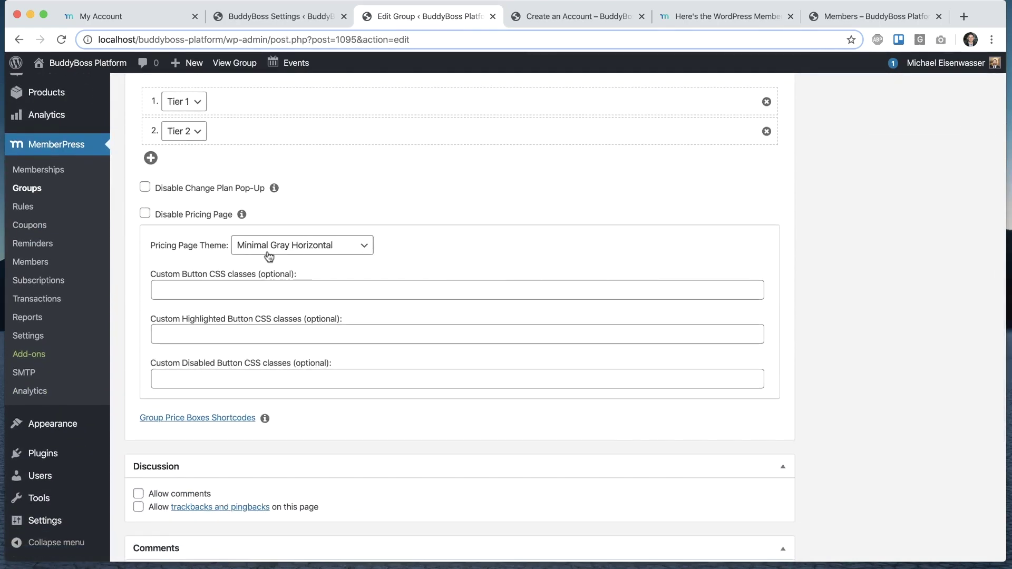
click(319, 249)
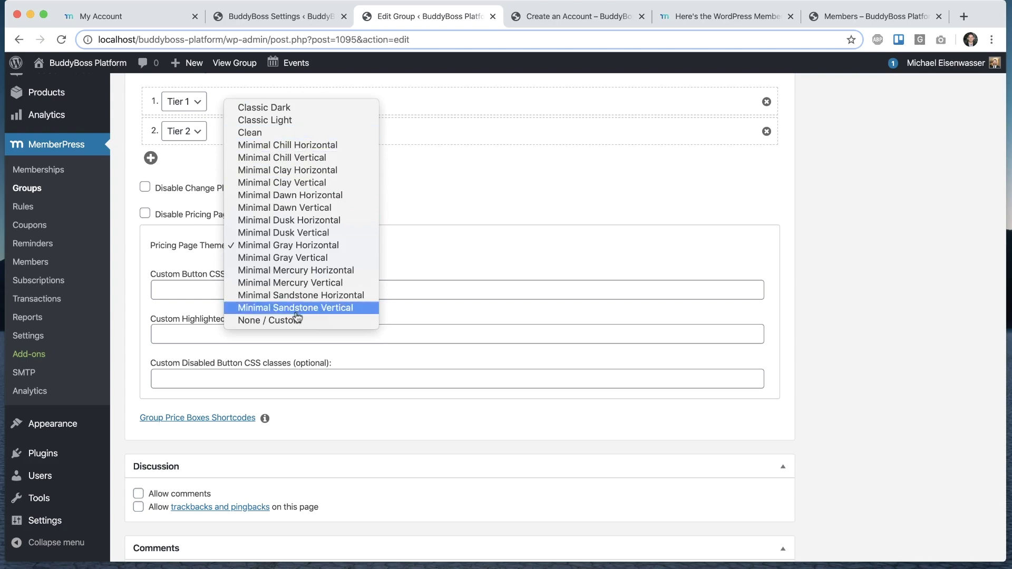
click(269, 135)
scroll(416, 180, up, 10)
click(962, 204)
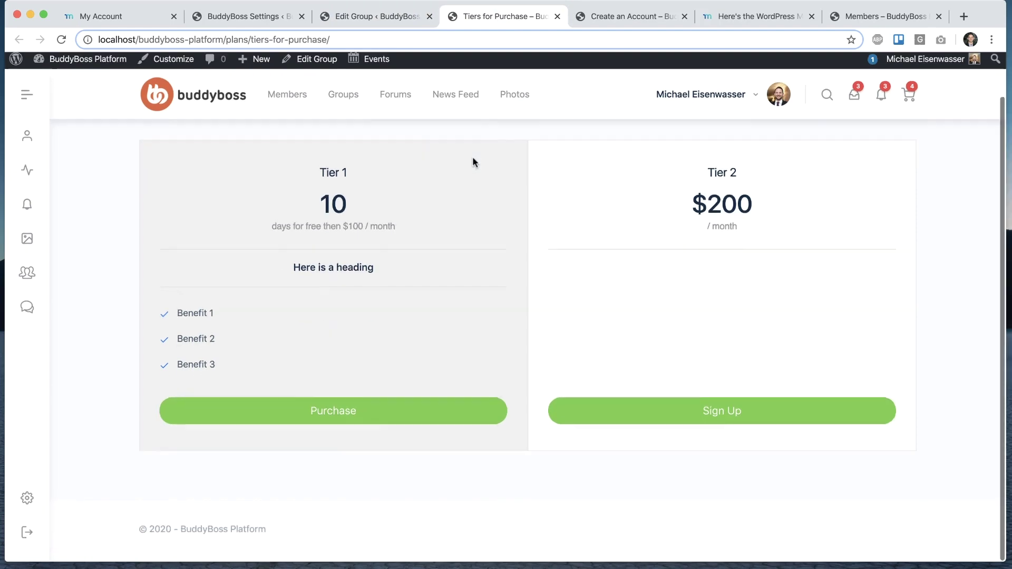
Change the group's Pricing Page Theme to None / Custom, update, and view the pricing page
click(369, 16)
scroll(346, 273, down, 6)
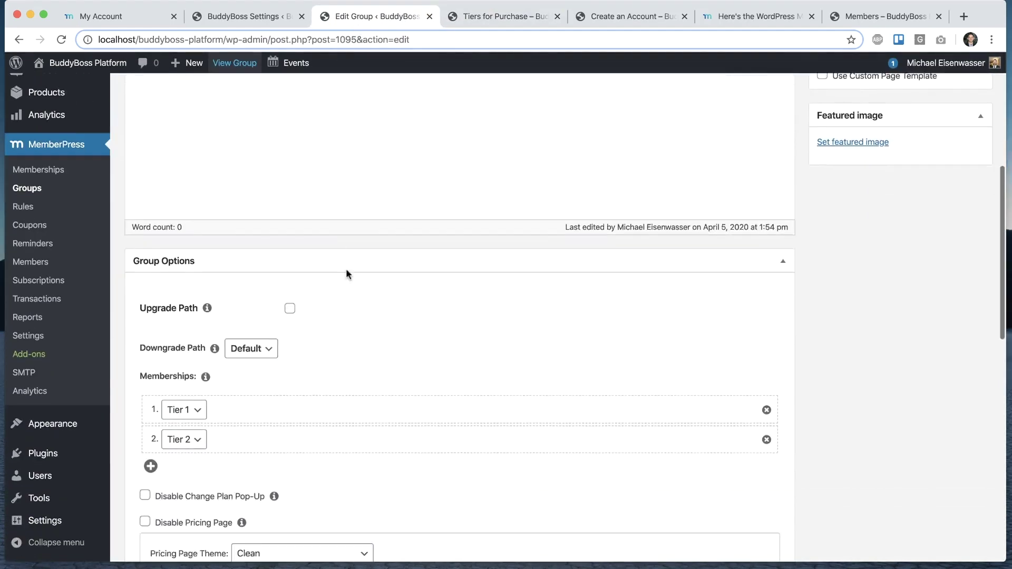
scroll(346, 273, down, 5)
click(297, 300)
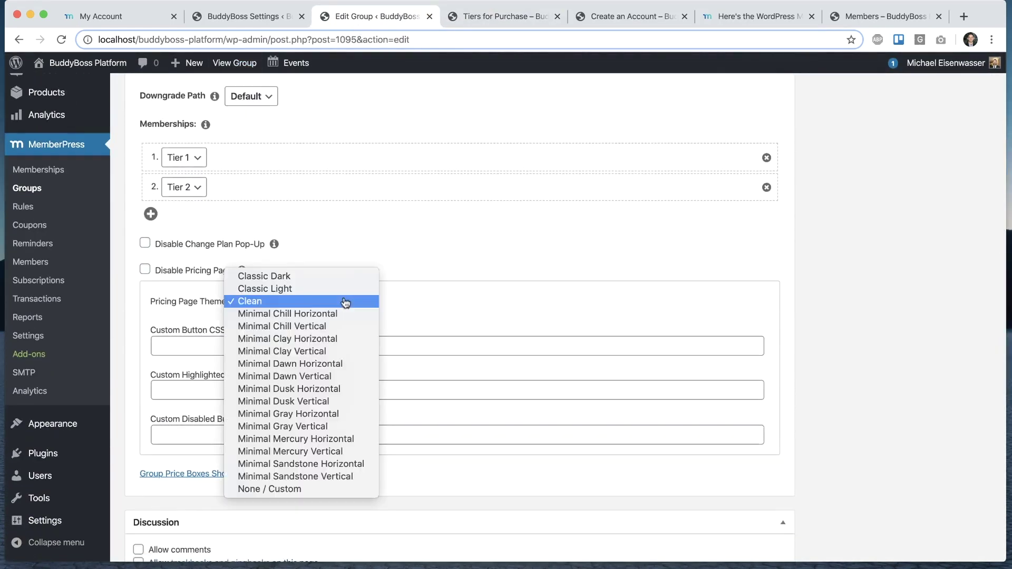
click(327, 489)
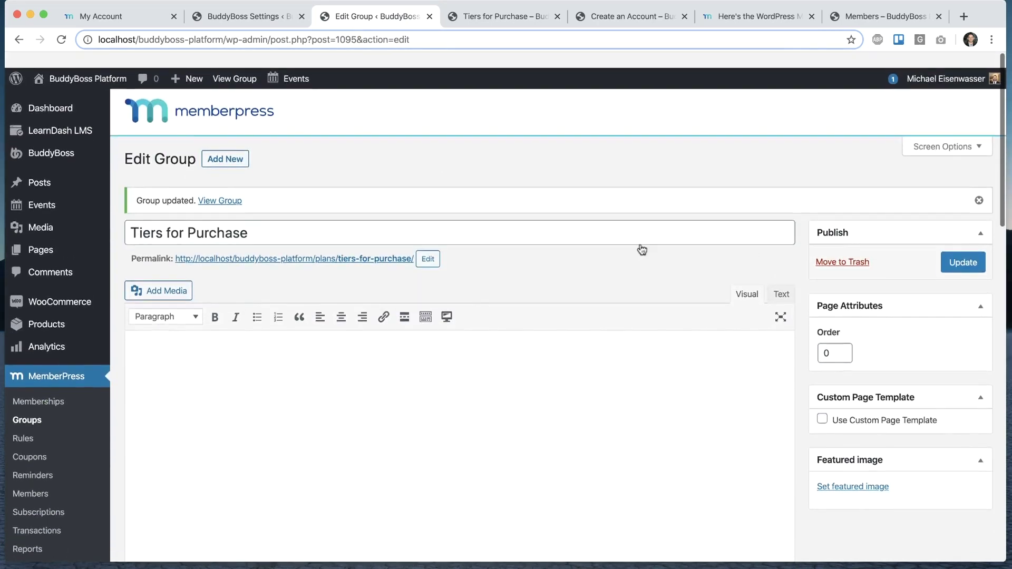
scroll(641, 250, down, 1)
click(963, 246)
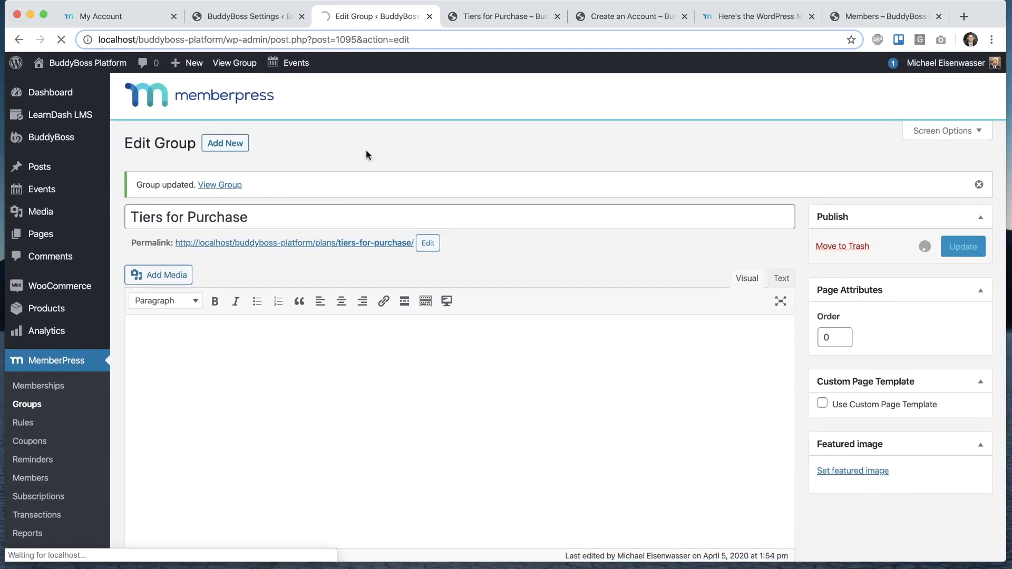
click(475, 20)
Refresh the pricing page, review the BuddyBoss registration setting, then go to MemberPress Settings
click(62, 40)
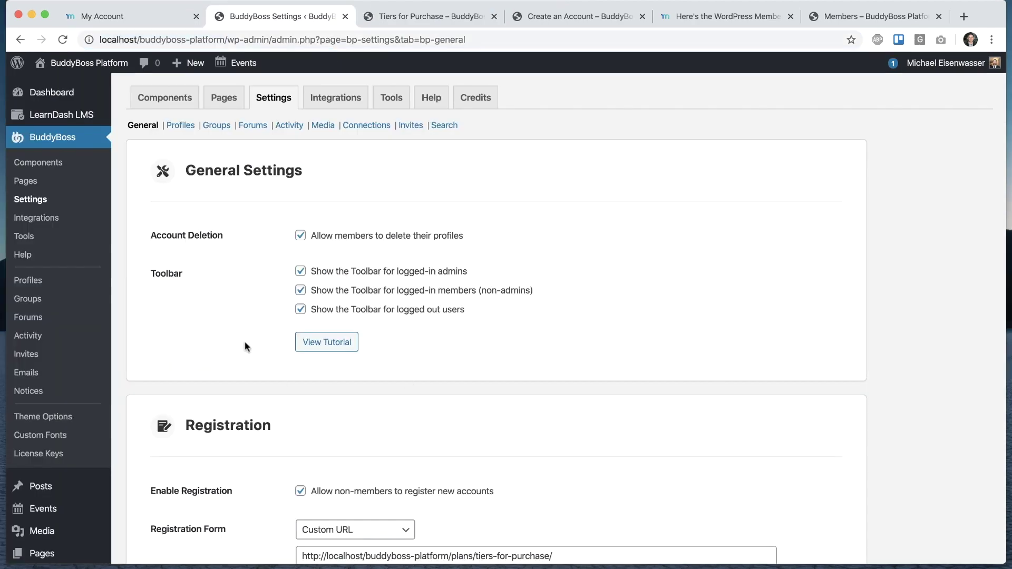
scroll(246, 346, down, 3)
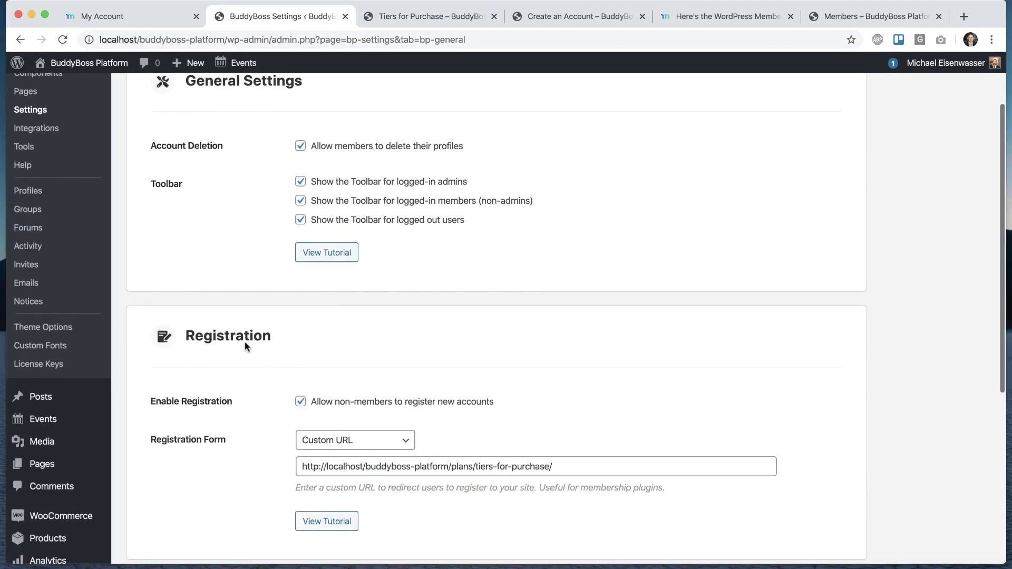
scroll(248, 334, up, 3)
scroll(247, 323, down, 10)
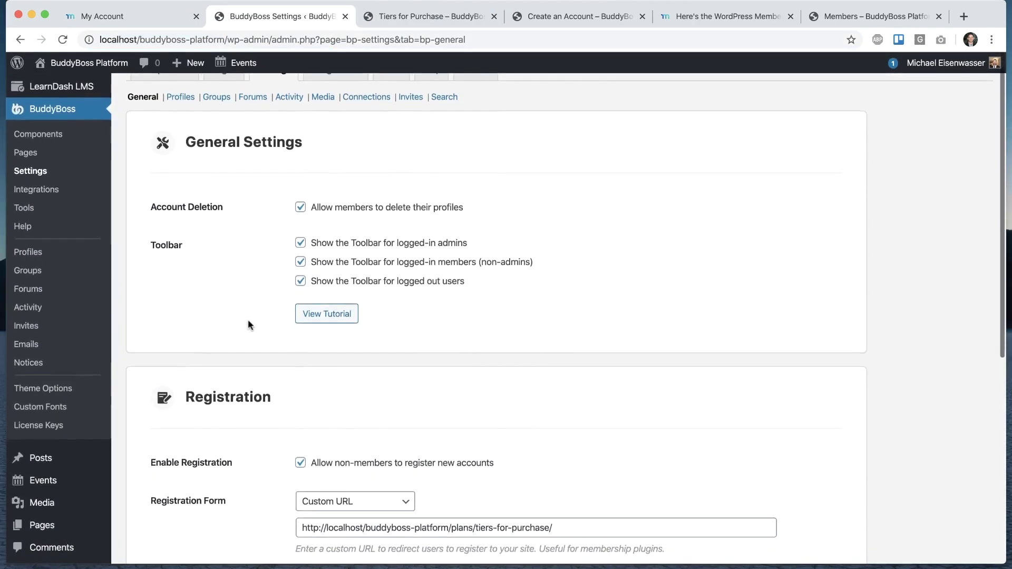
mouse_move(59, 390)
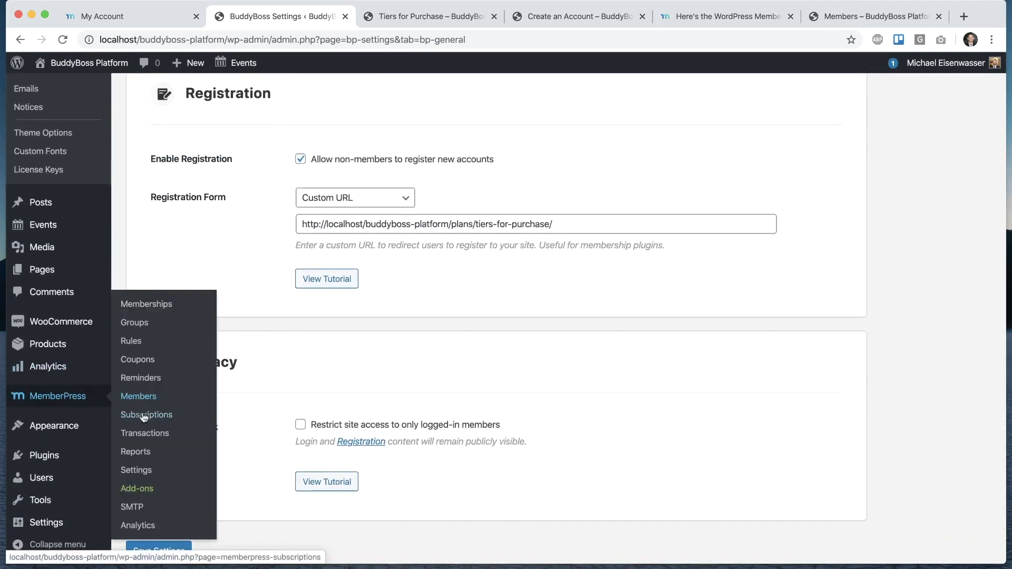
click(135, 451)
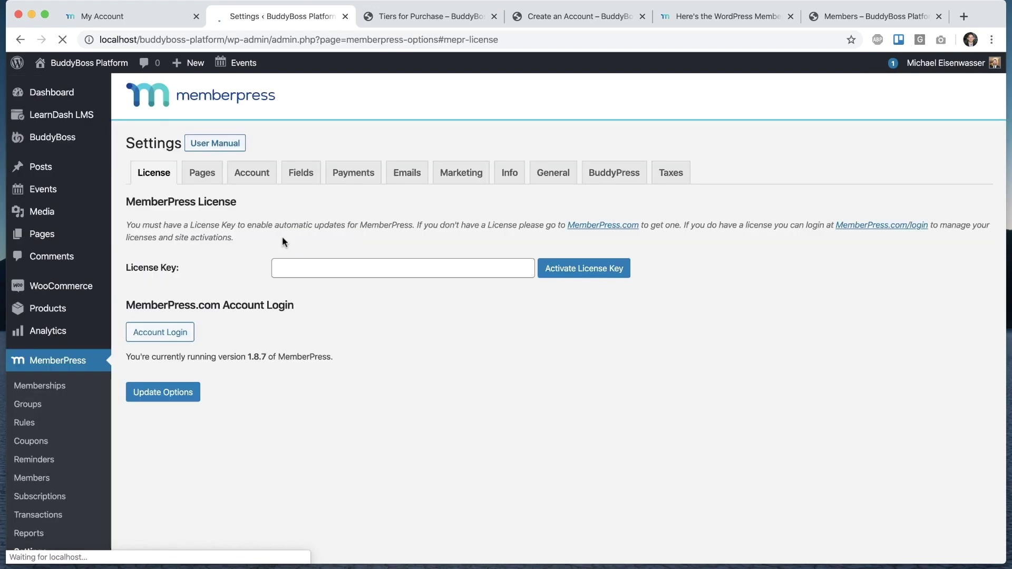
click(589, 172)
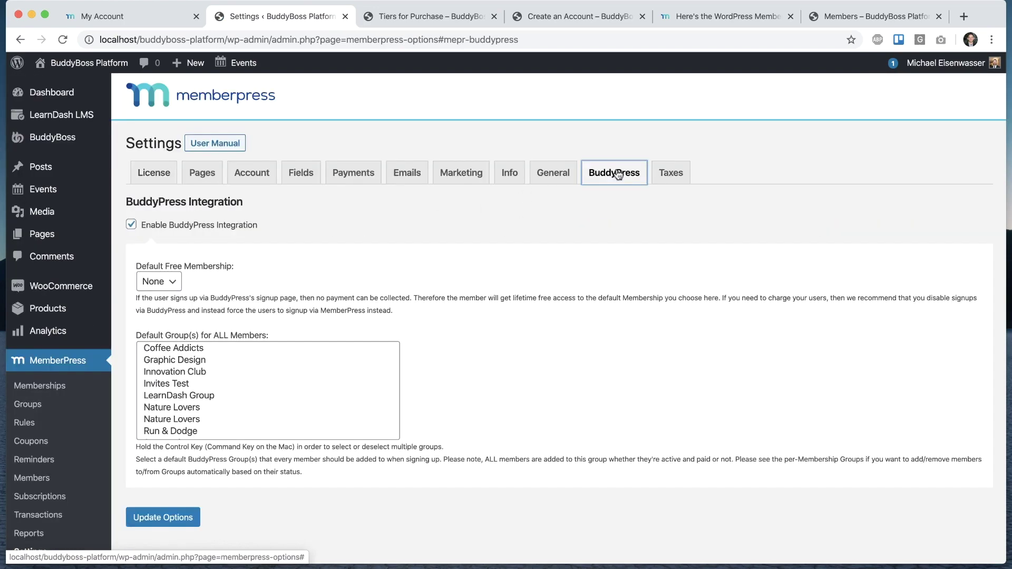
scroll(457, 368, down, 1)
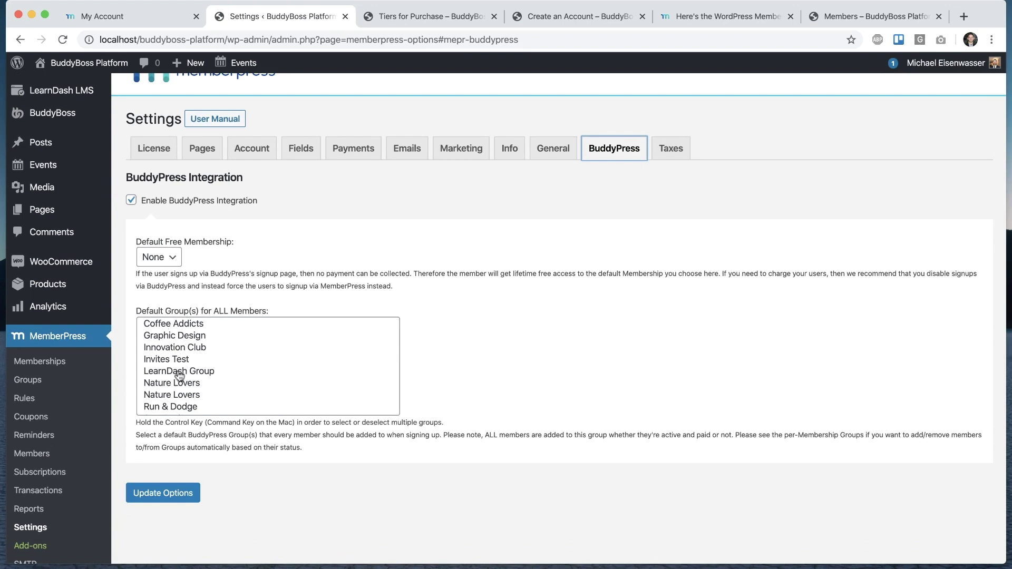
click(187, 337)
super+click(196, 348)
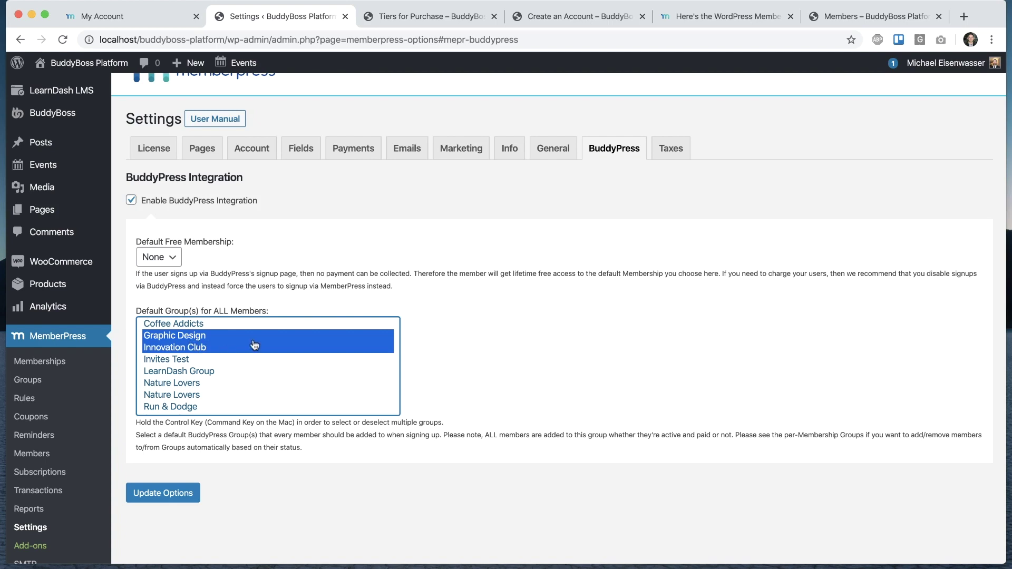
click(440, 350)
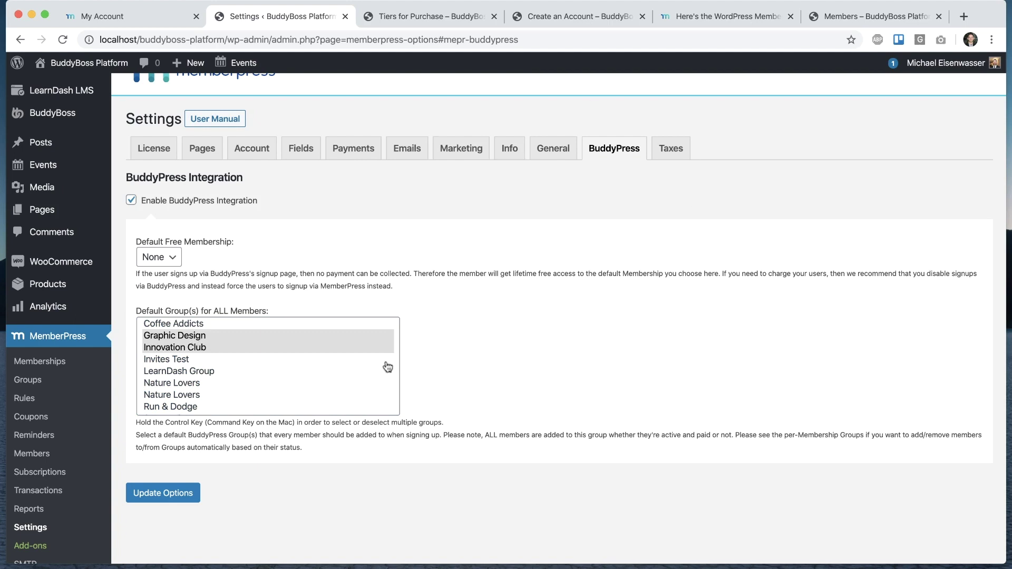
scroll(386, 363, down, 2)
scroll(387, 364, up, 2)
Start a new MemberPress rule titled All Content, keeping All Content as protected content
click(24, 402)
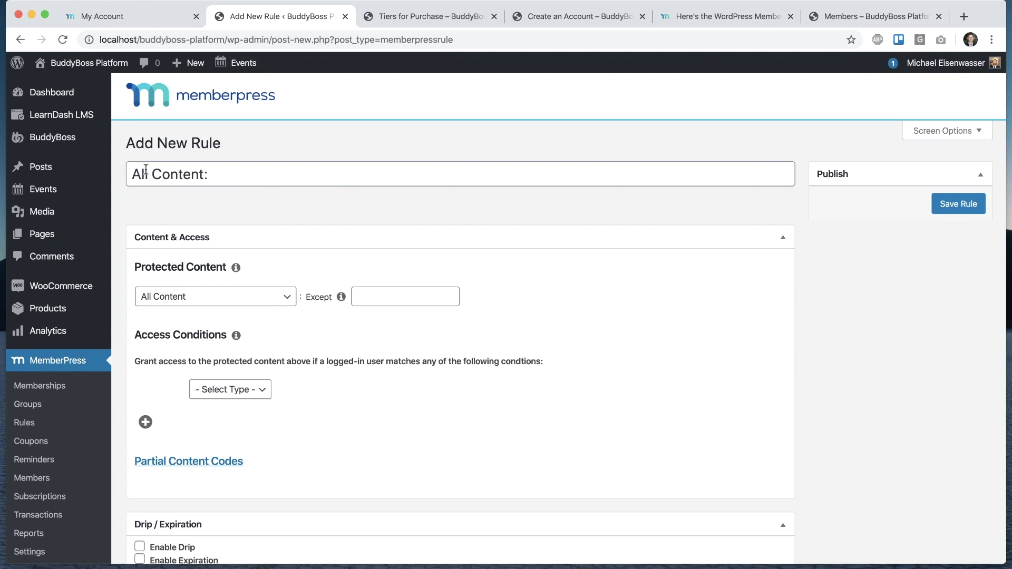
drag(134, 174, 241, 174)
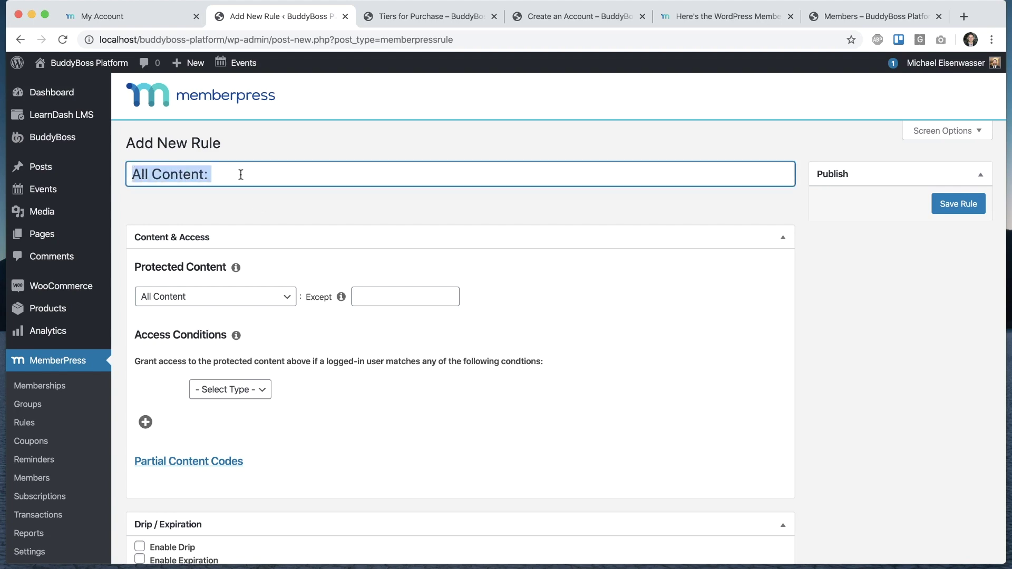
click(241, 175)
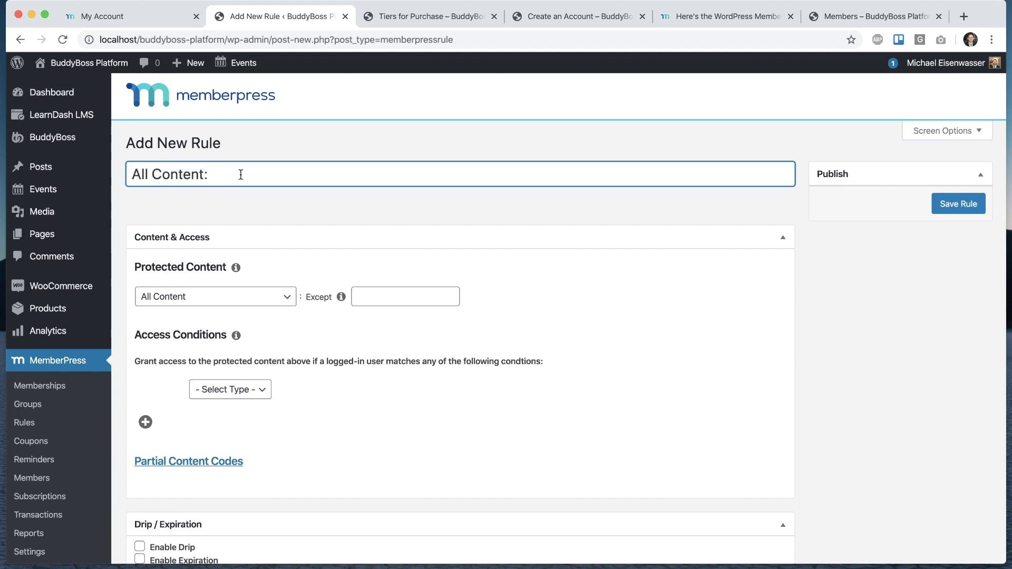
click(229, 210)
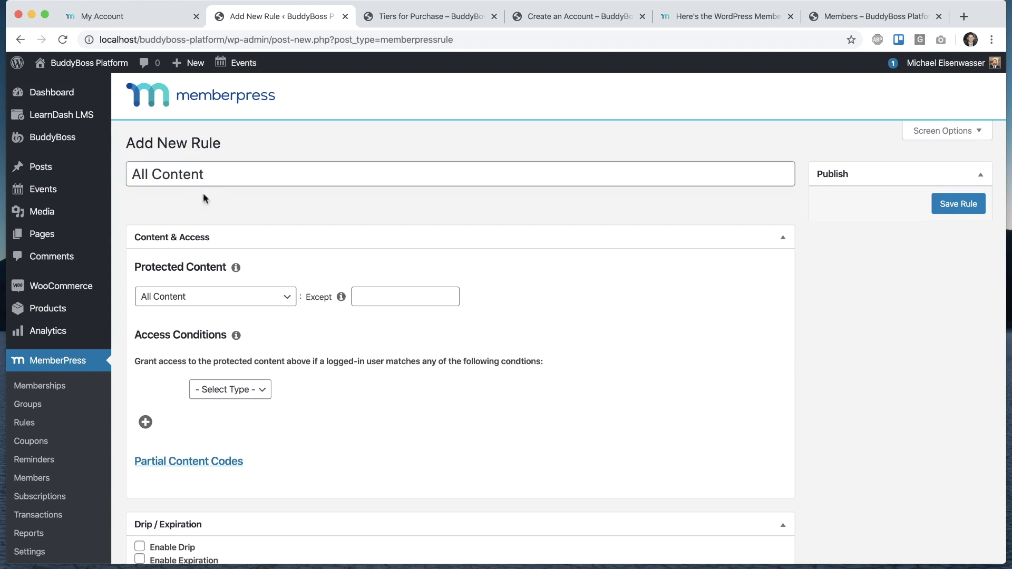
scroll(307, 274, down, 3)
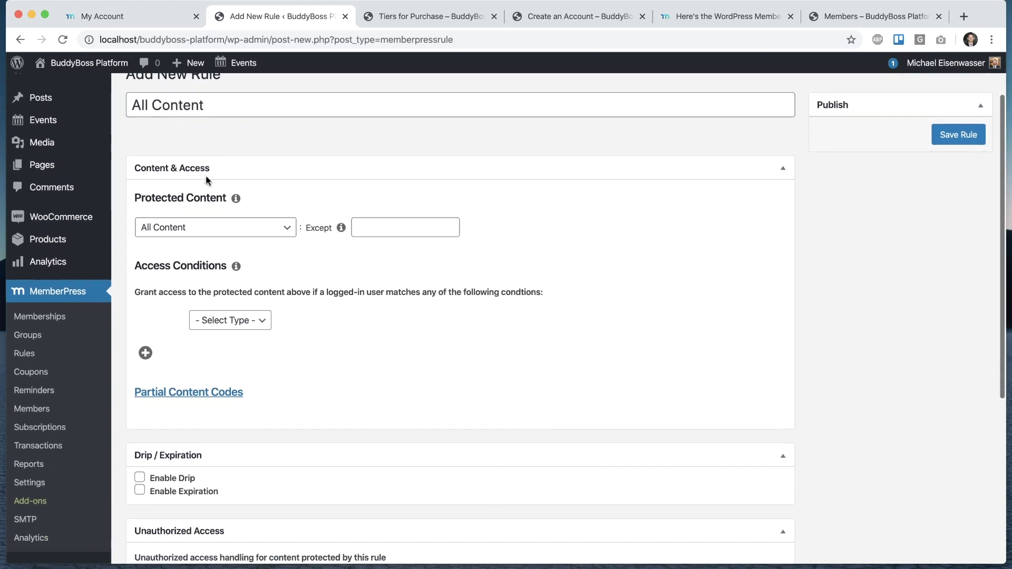
click(196, 226)
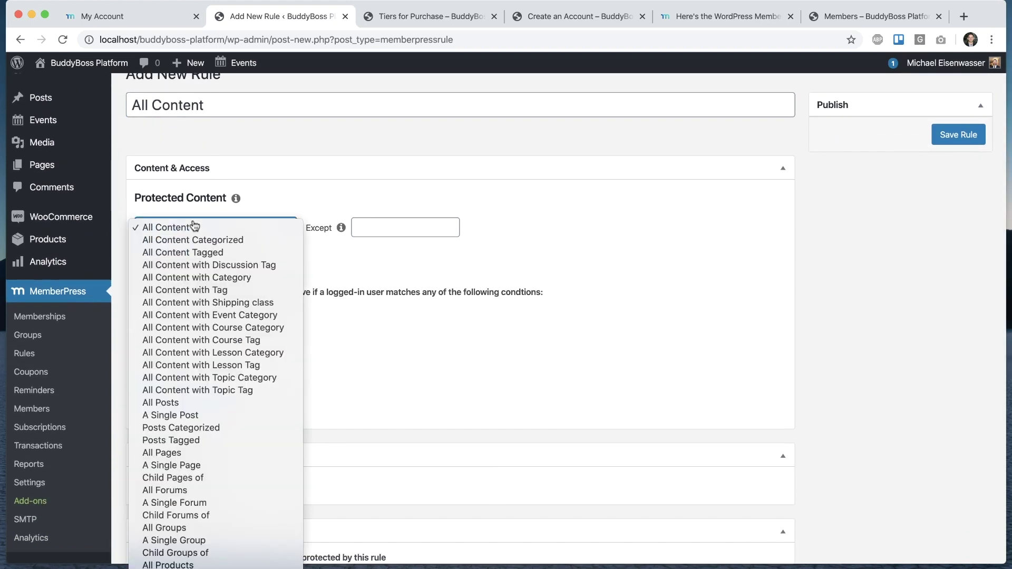
click(255, 228)
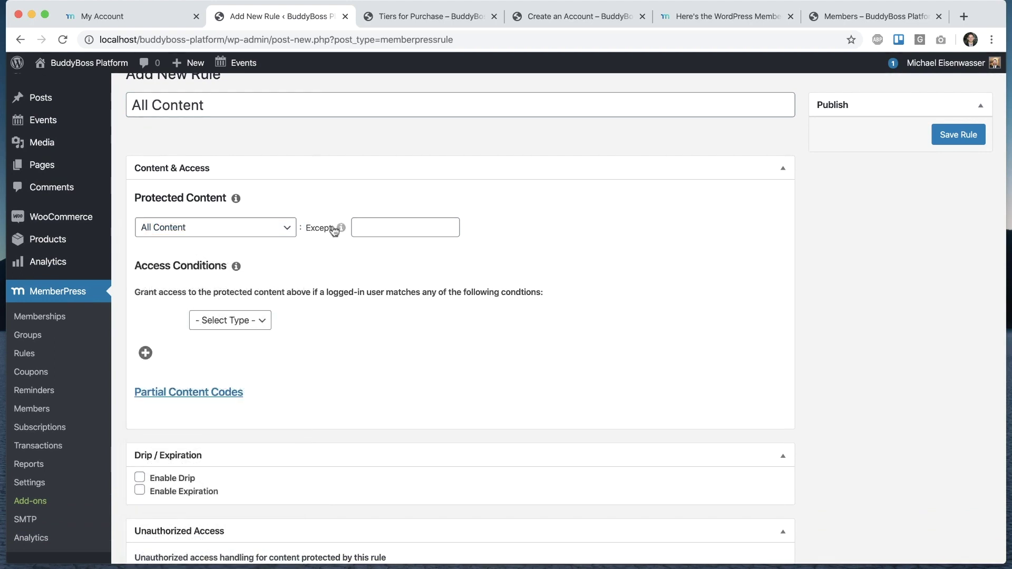
click(235, 199)
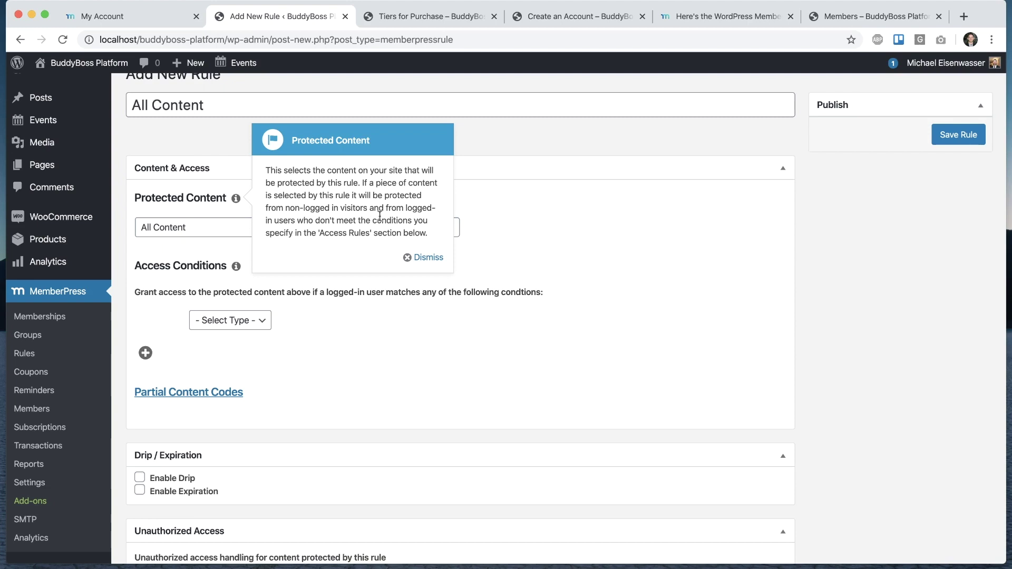
click(425, 257)
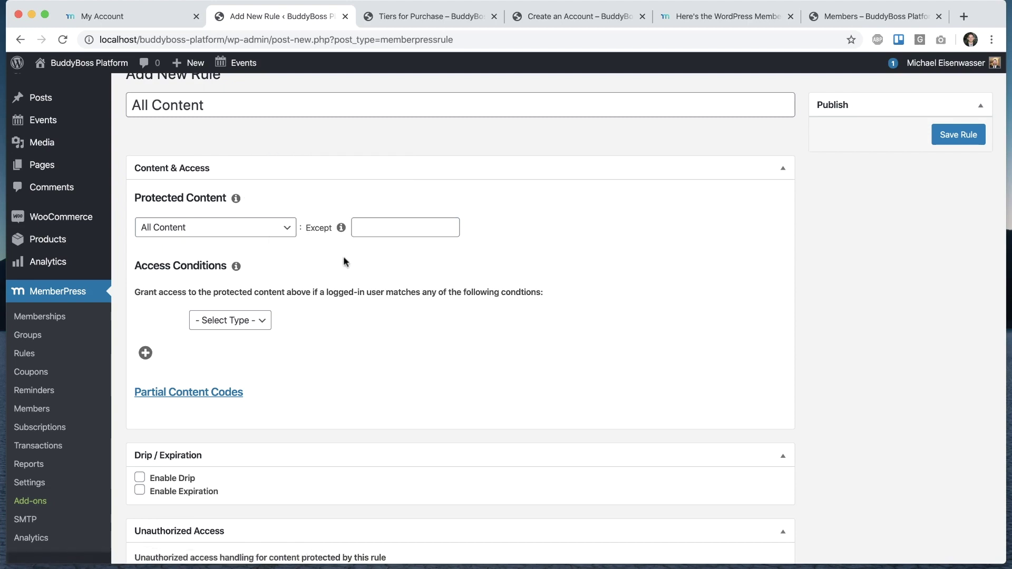
Set the rule's access condition to Membership is Tier 1
click(231, 320)
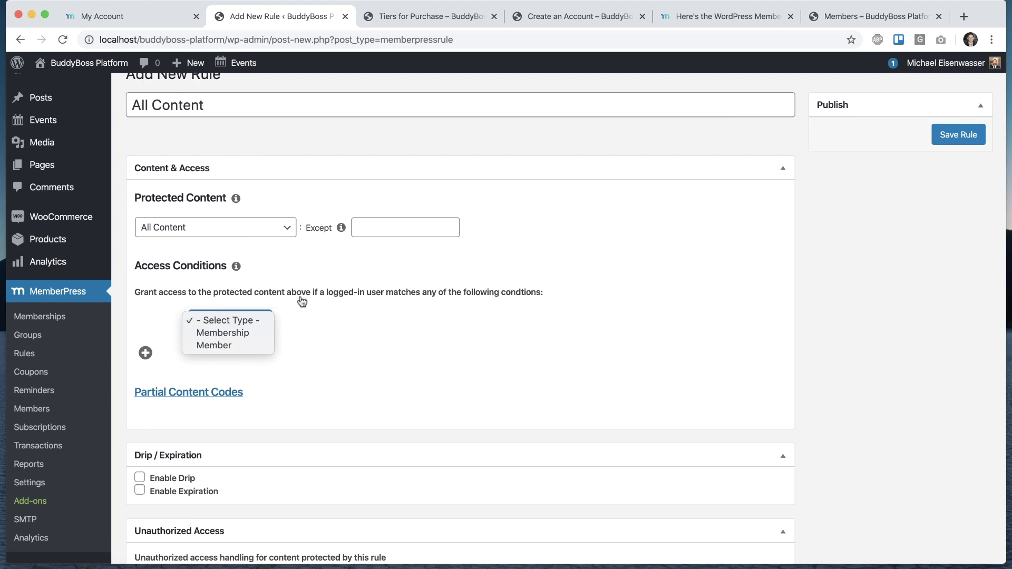
click(245, 333)
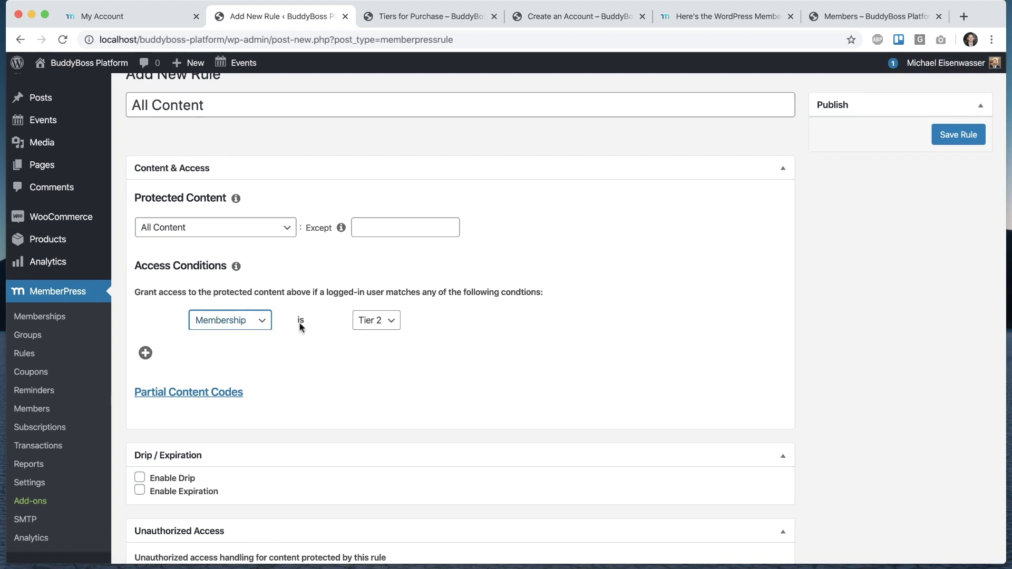
click(366, 326)
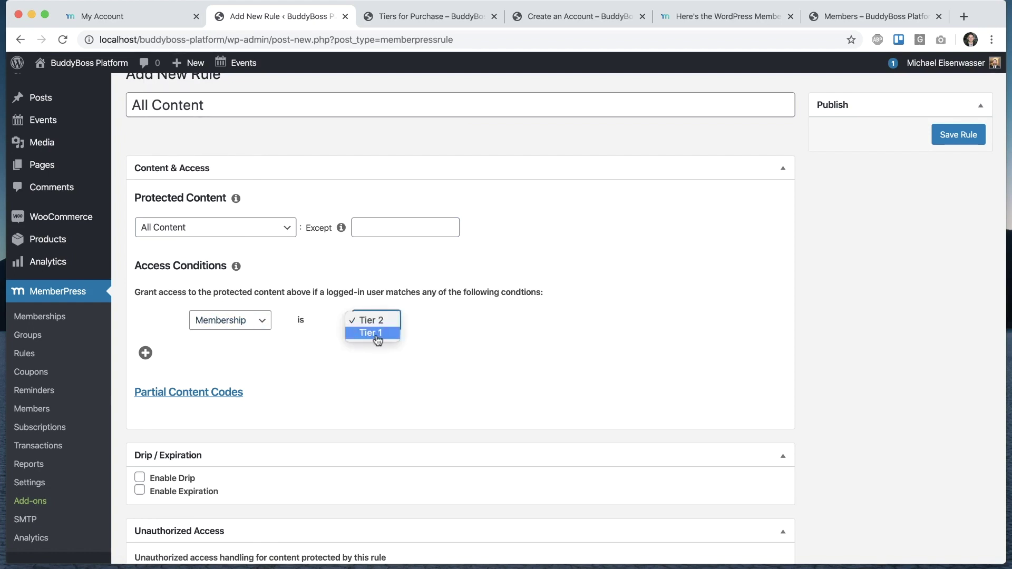
click(378, 333)
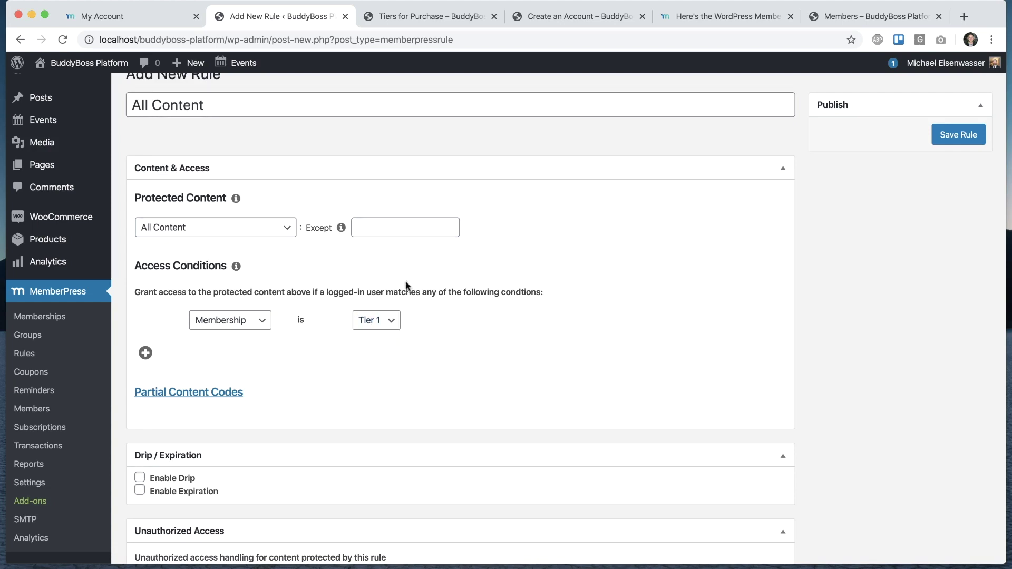
Add an OR access condition set to Membership is Tier 2
scroll(343, 366, down, 1)
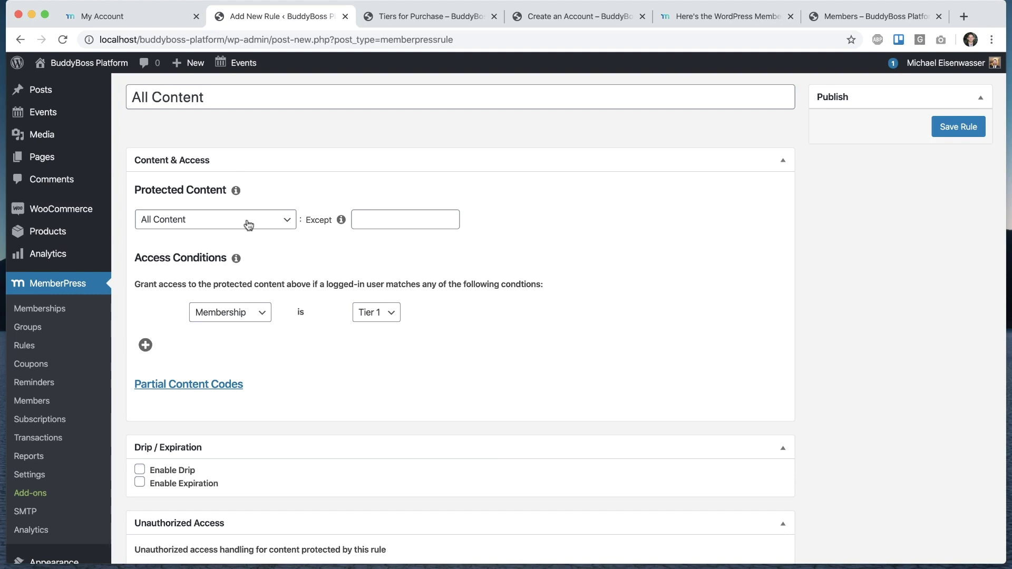
click(146, 346)
click(241, 336)
click(242, 345)
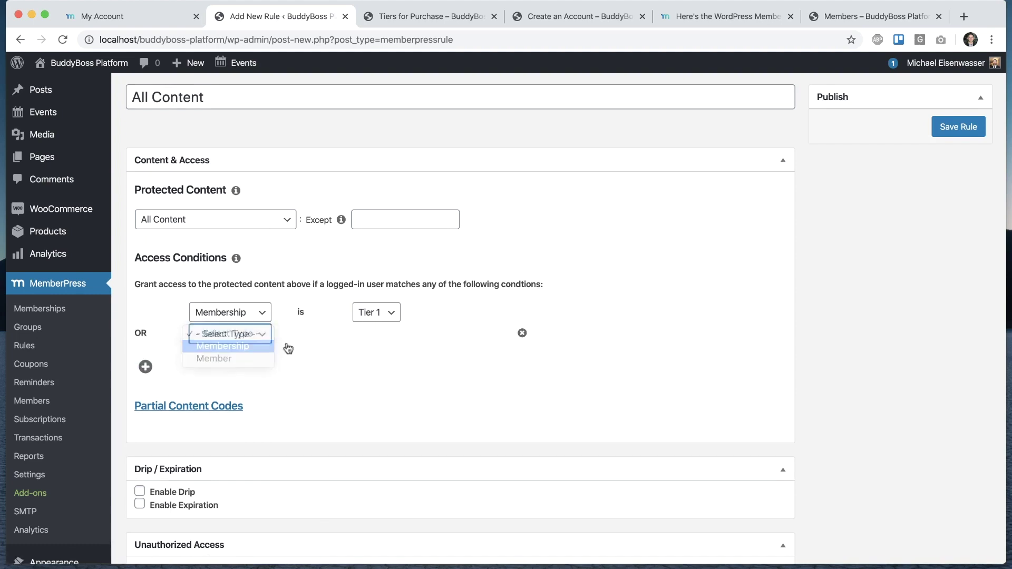
click(454, 321)
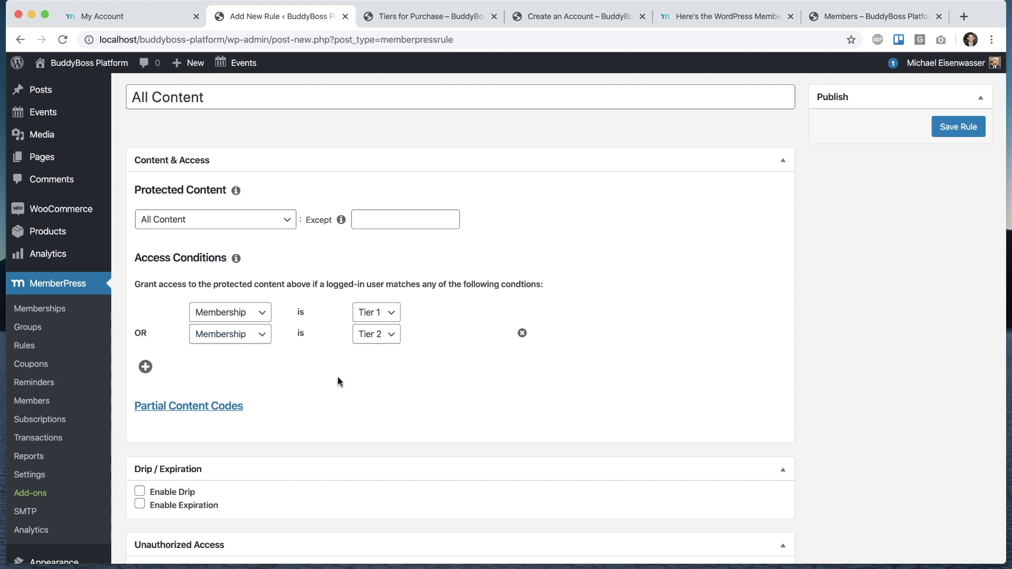
Clear the first condition's type to - Select Type - and remove the Tier 2 condition
click(249, 312)
click(249, 303)
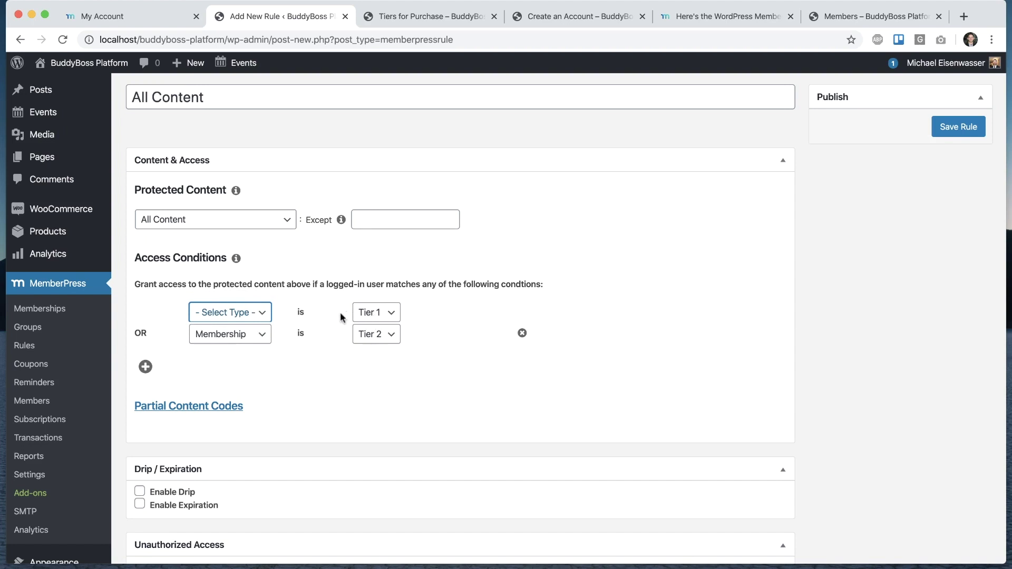
click(521, 334)
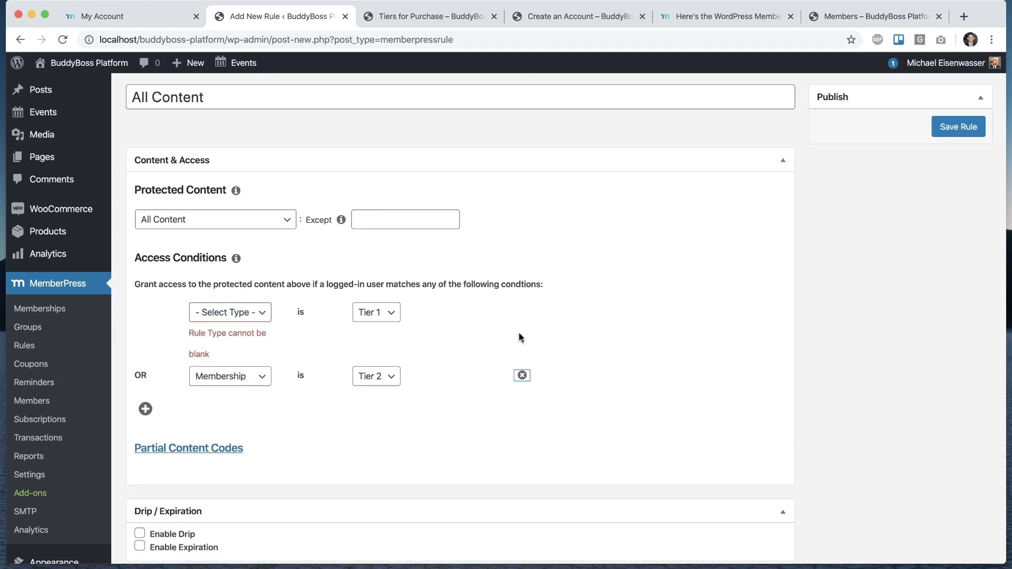
click(522, 376)
Switch the rule's protected content to All Forums
click(244, 219)
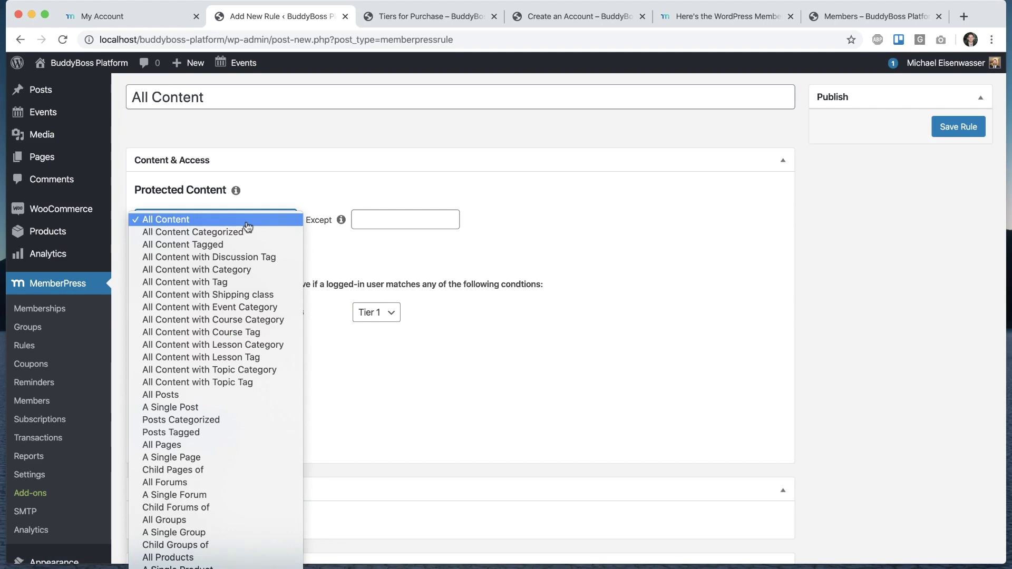
scroll(248, 331, down, 5)
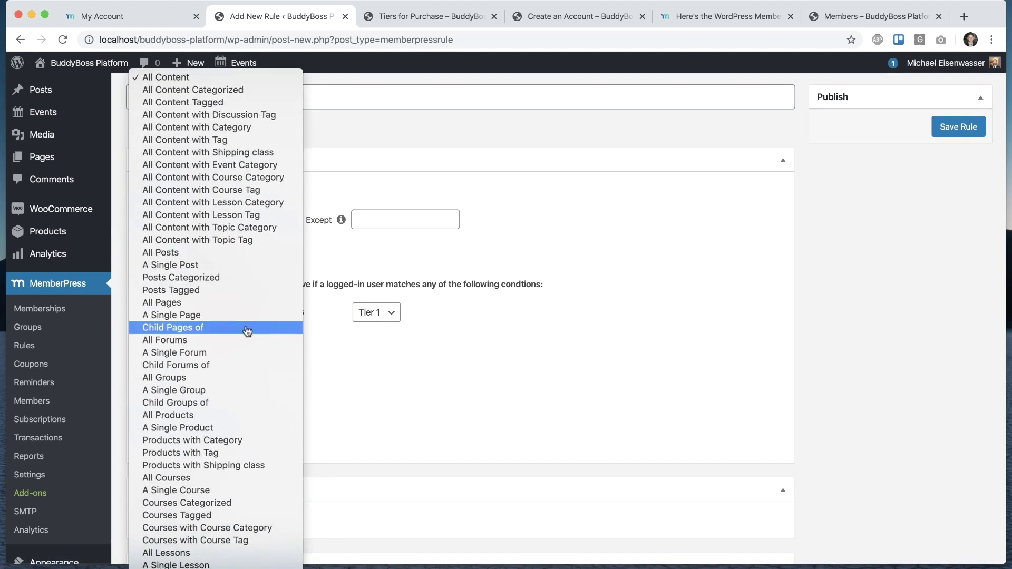
click(236, 342)
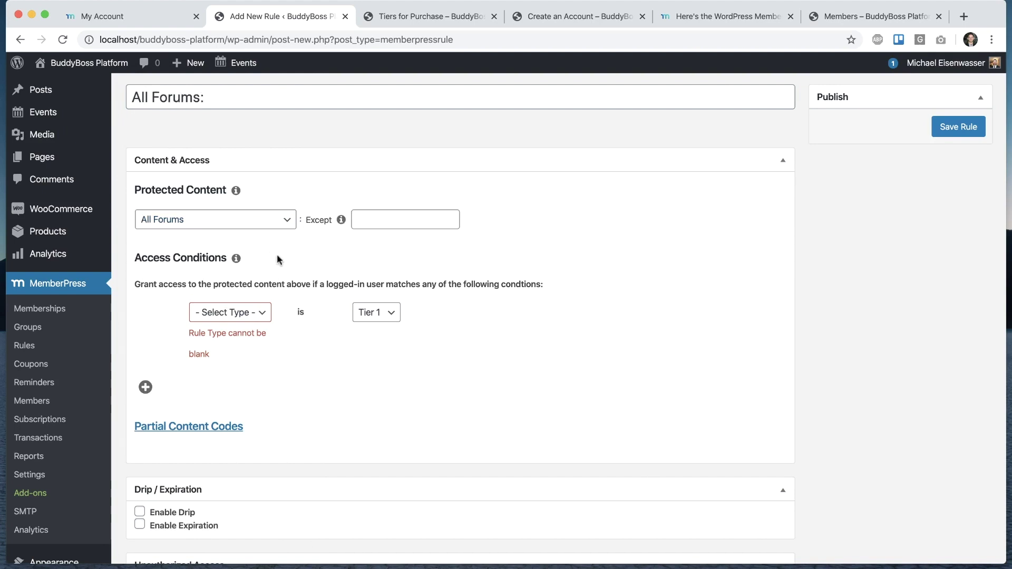
Set access conditions to Membership is Tier 1 OR Membership is Tier 2
click(254, 312)
click(243, 324)
click(145, 388)
click(145, 344)
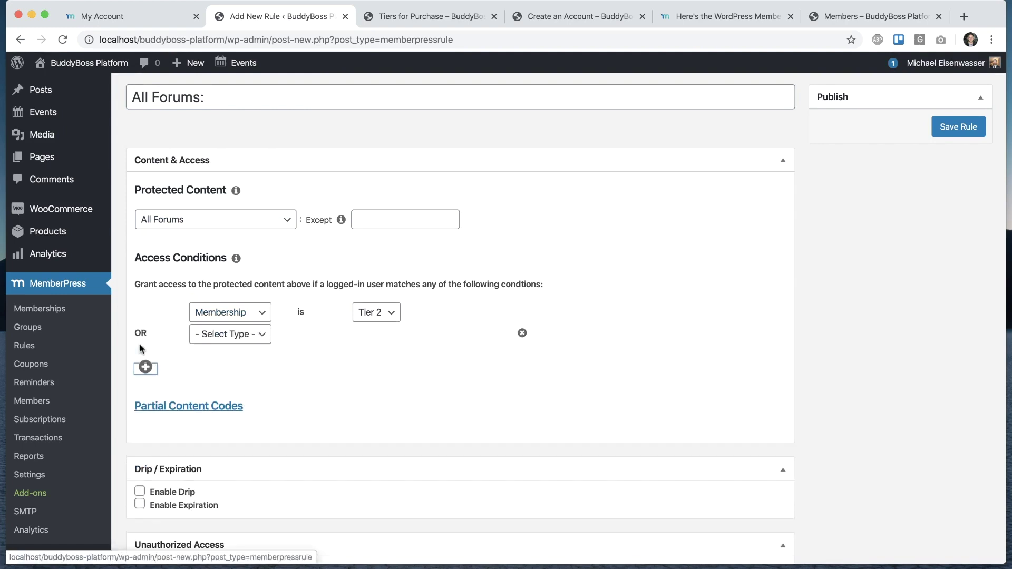
click(230, 334)
click(226, 345)
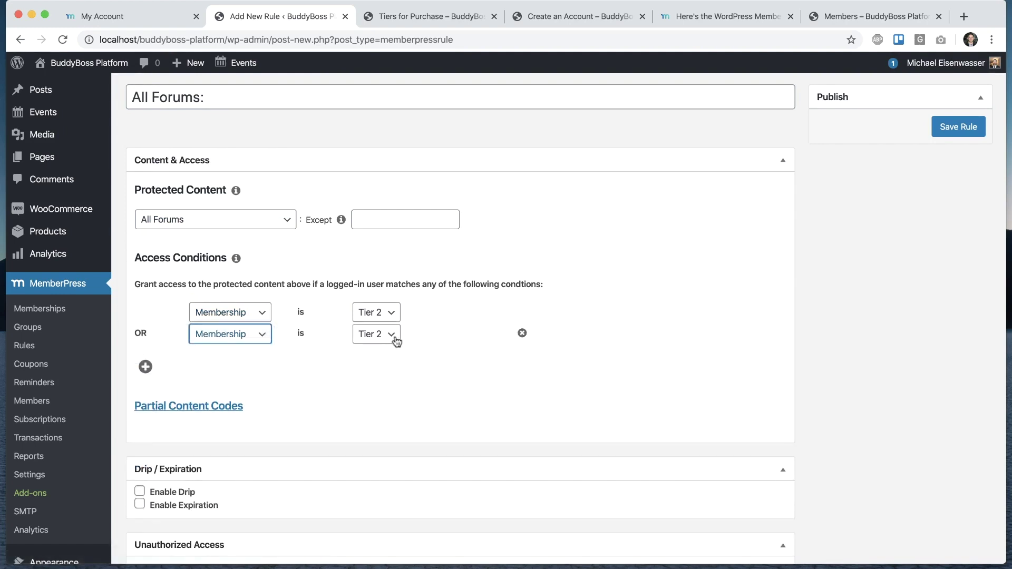
click(389, 319)
click(379, 327)
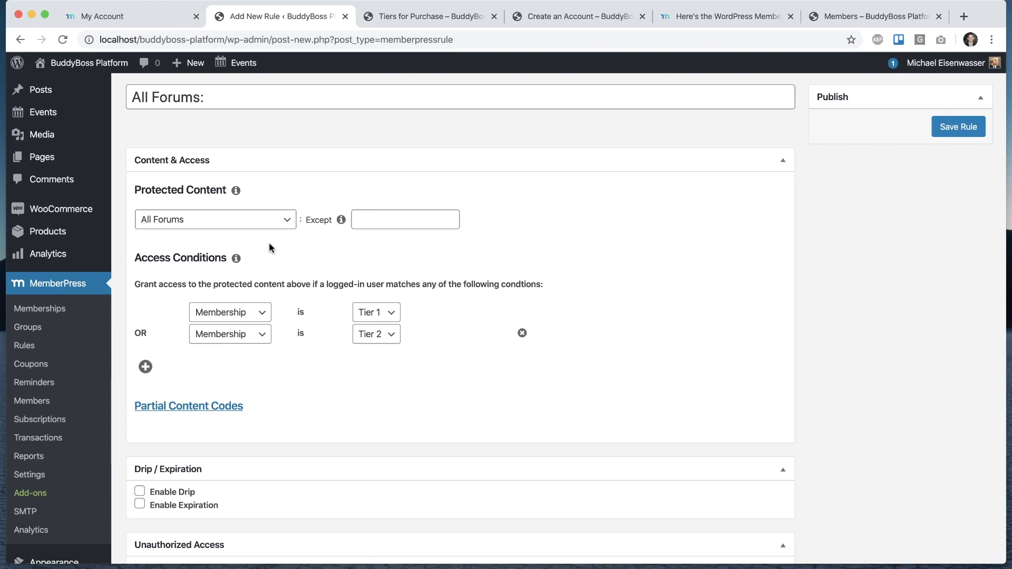
Change protected content to Custom URI, leaving its address blank
click(251, 221)
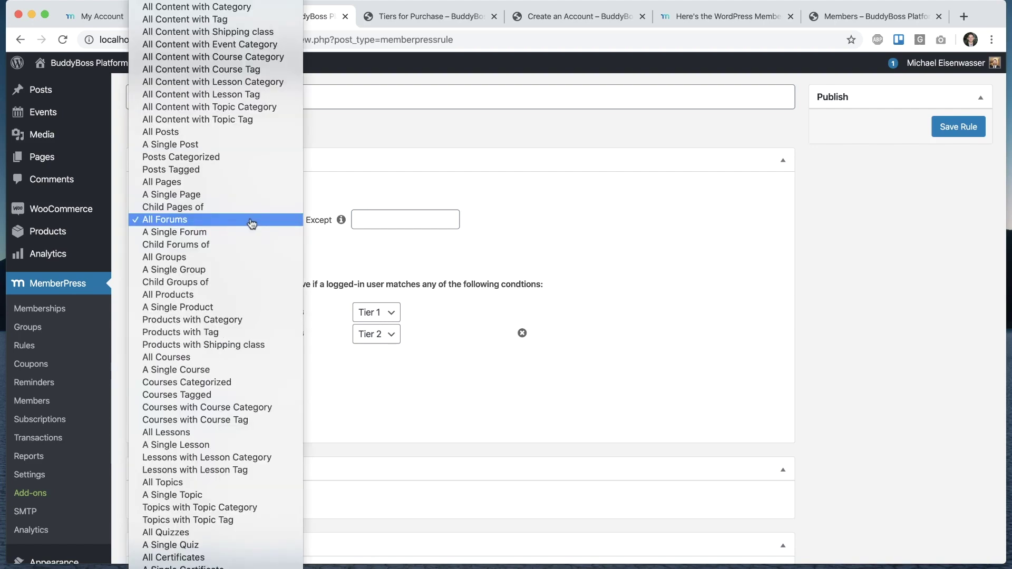
scroll(261, 295, down, 5)
click(259, 305)
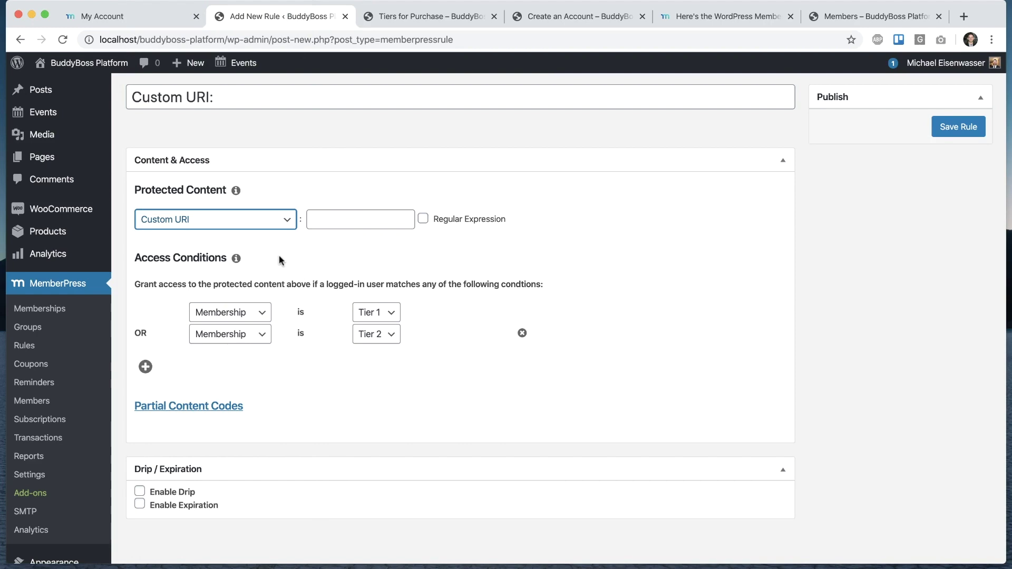
click(275, 252)
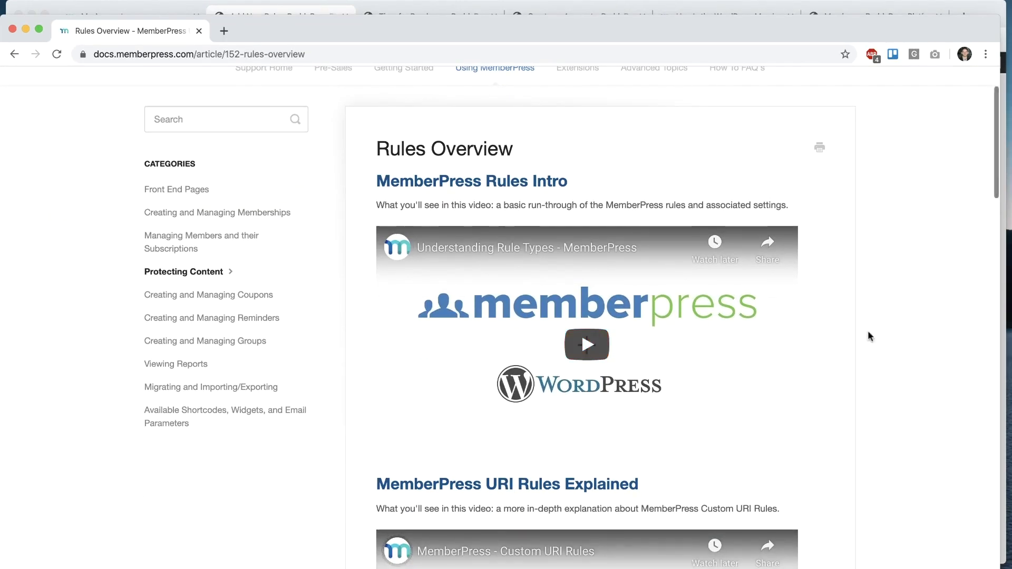
scroll(868, 330, down, 5)
scroll(868, 332, down, 15)
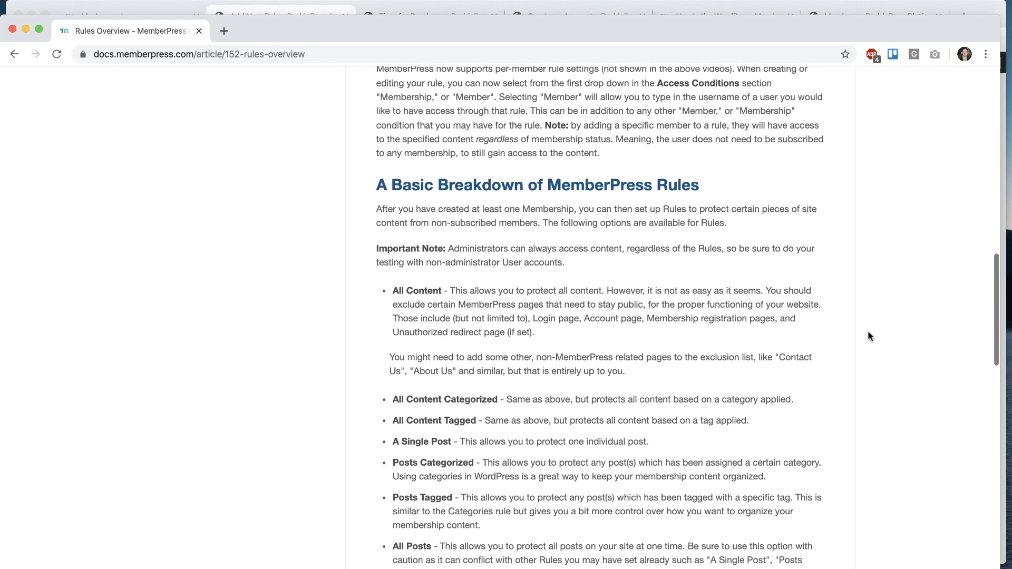
scroll(868, 332, down, 3)
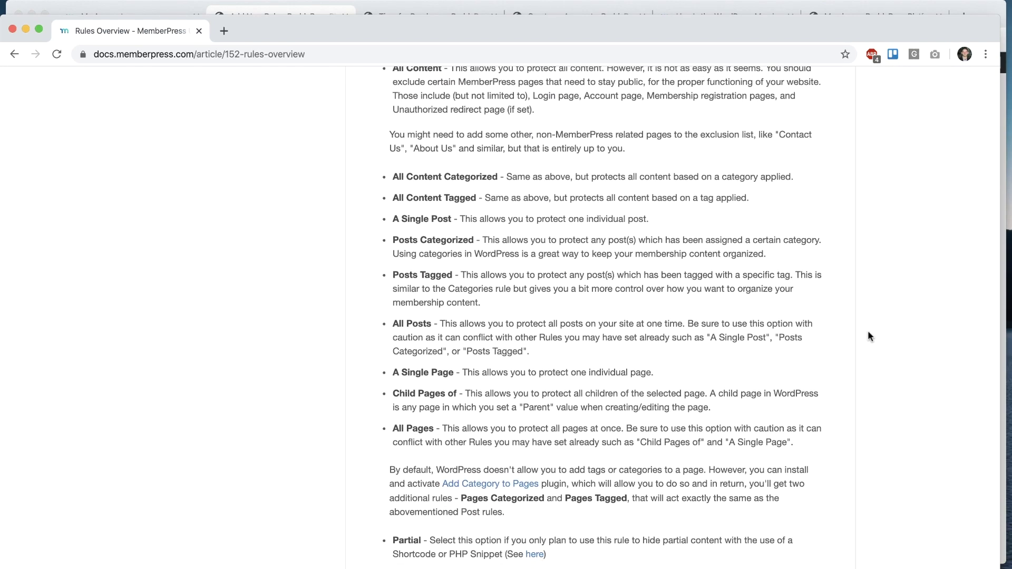
click(309, 54)
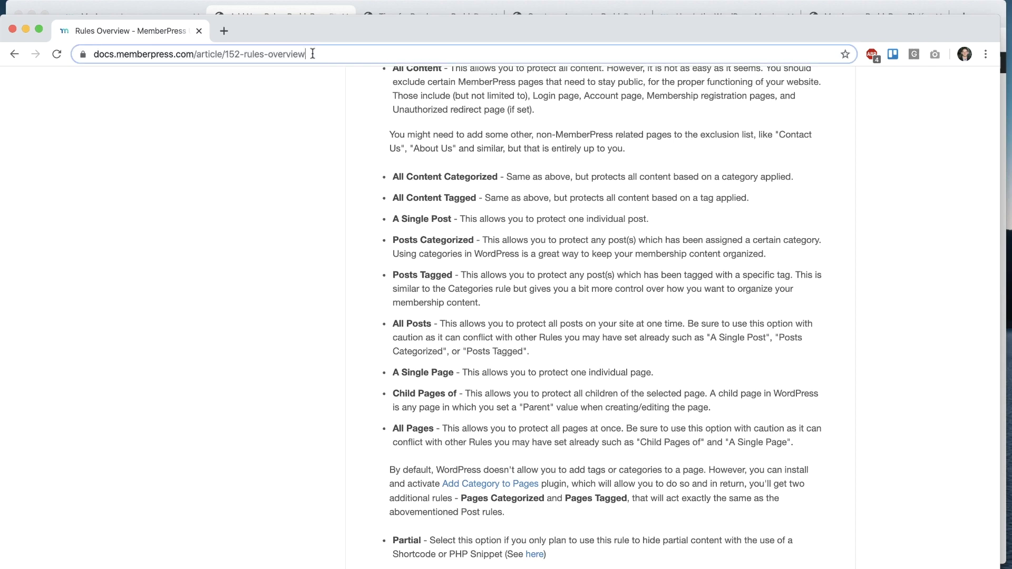
click(330, 196)
scroll(362, 228, down, 10)
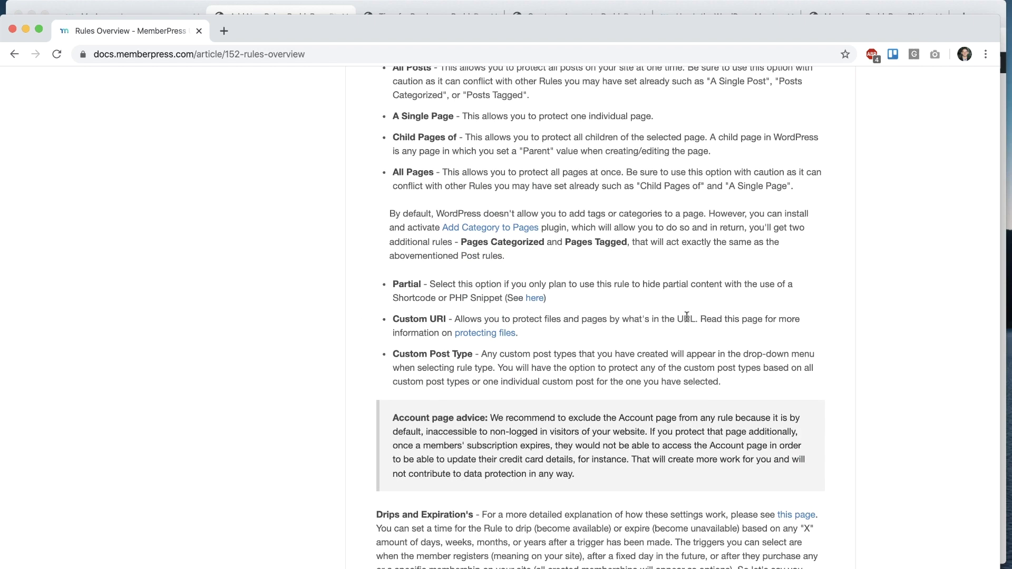
key(super+grave)
Enter 'groups' as the rule's Custom URI so the rule title becomes Custom URI: groups
click(361, 222)
text(groups)
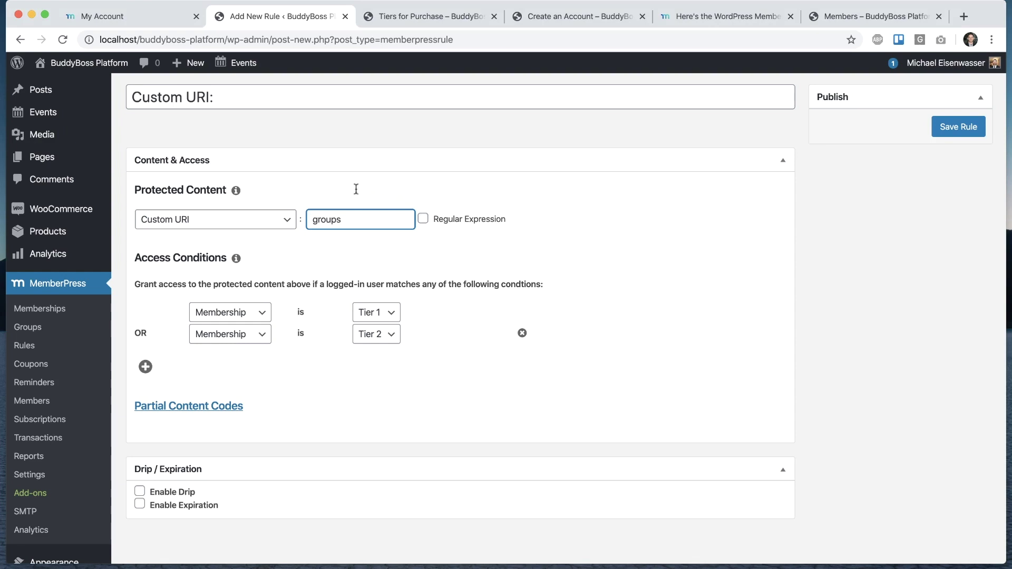
click(348, 258)
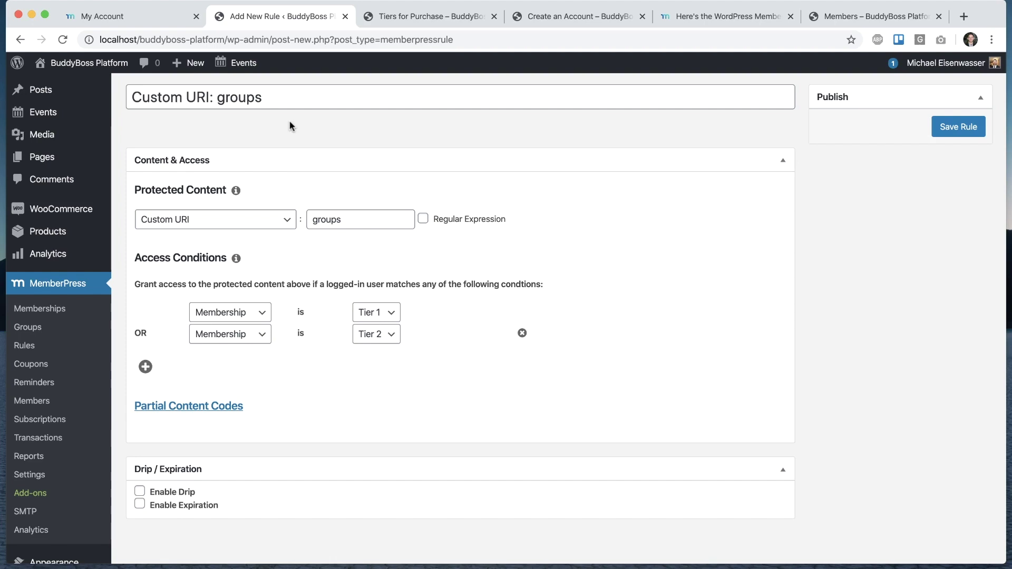
scroll(289, 125, down, 3)
Find LearnDash MemberPress in Installed Plugins, select its name, and activate it
click(44, 456)
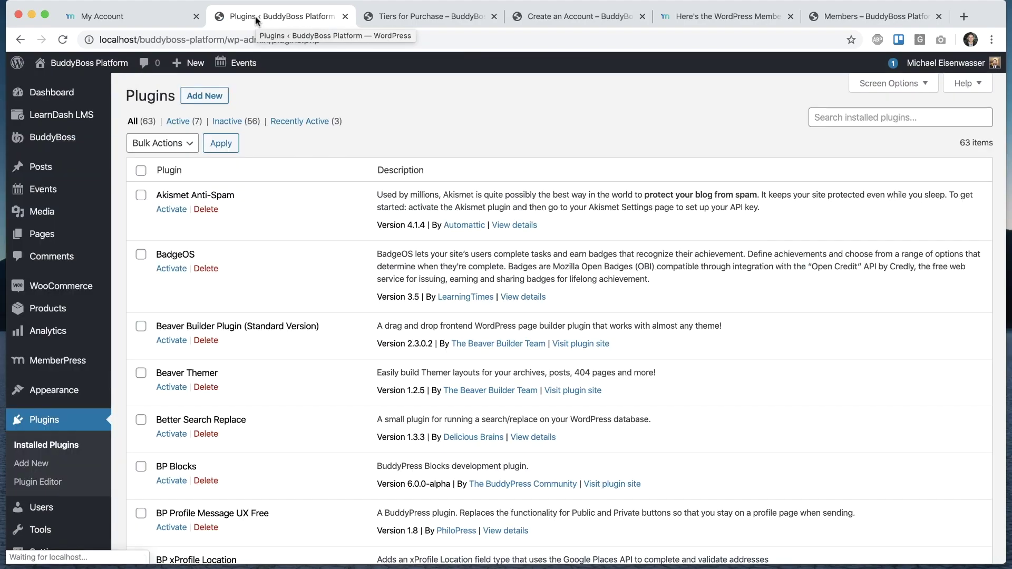
scroll(353, 265, down, 10)
scroll(353, 270, down, 15)
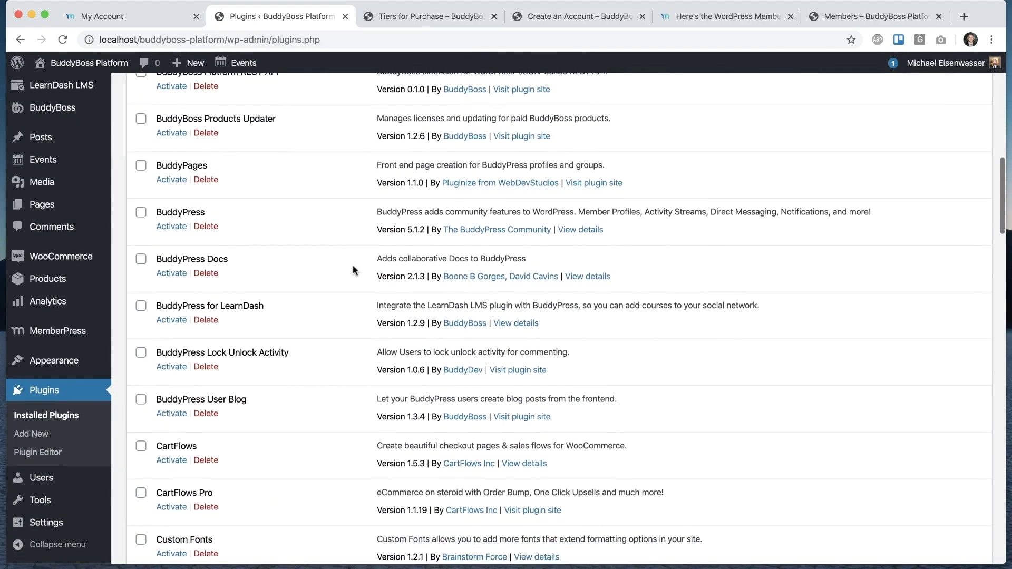
scroll(353, 264, down, 4)
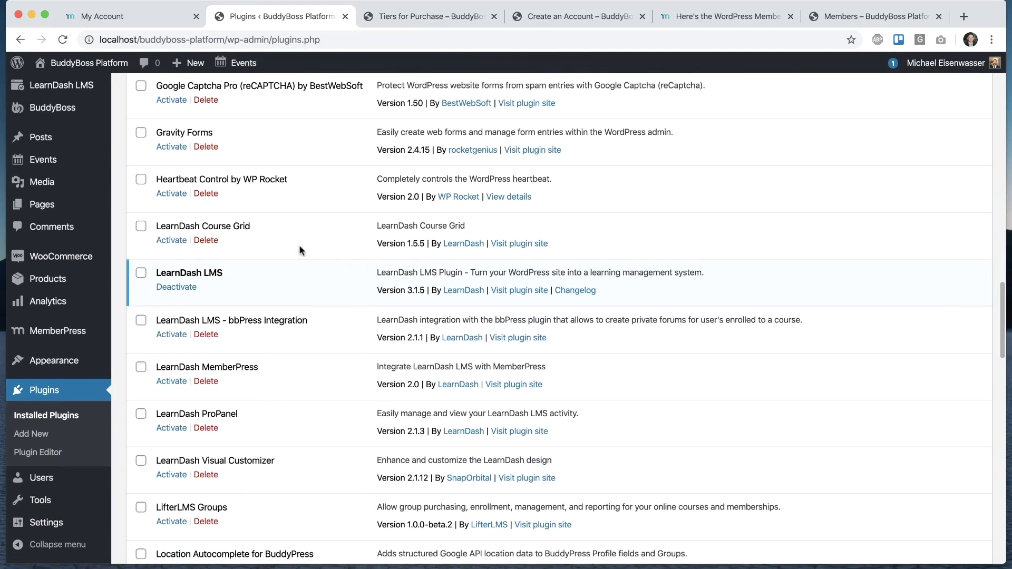
drag(251, 367, 155, 367)
click(182, 382)
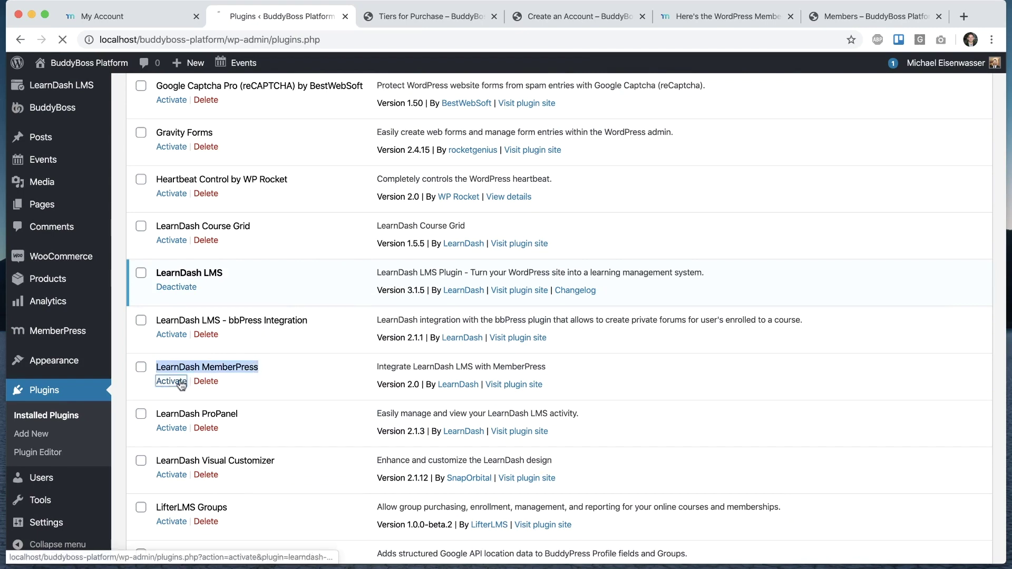
Search the web for LearnDash MemberPress and open the MemberPress Integration installation guide
key(super+shift+l)
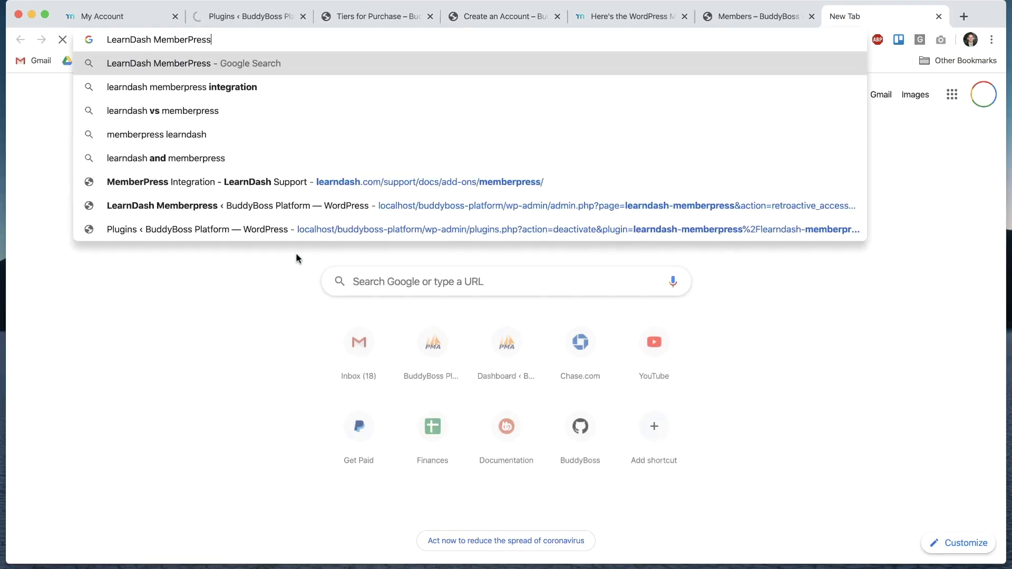
click(194, 135)
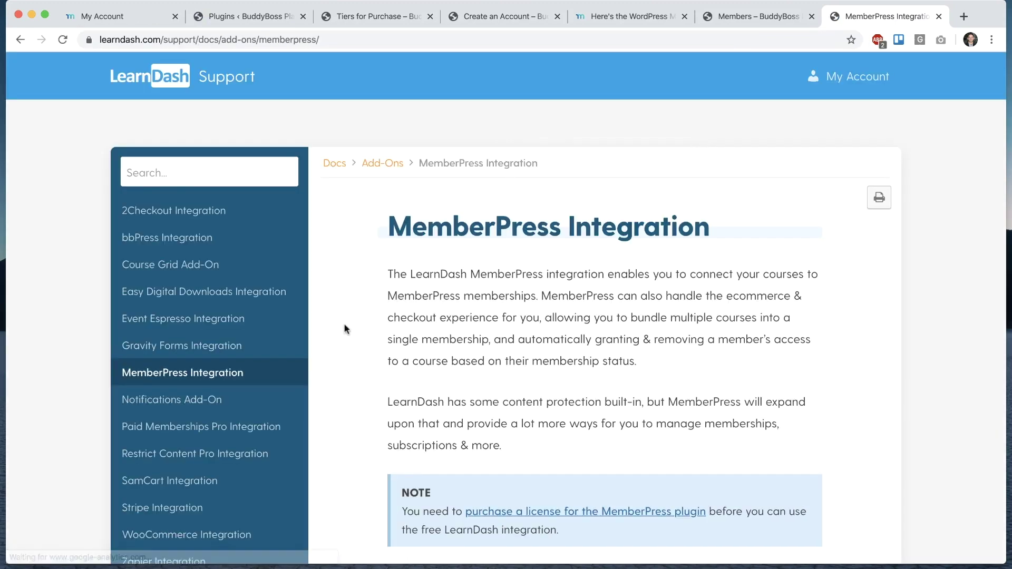
scroll(346, 328, down, 7)
scroll(346, 329, down, 5)
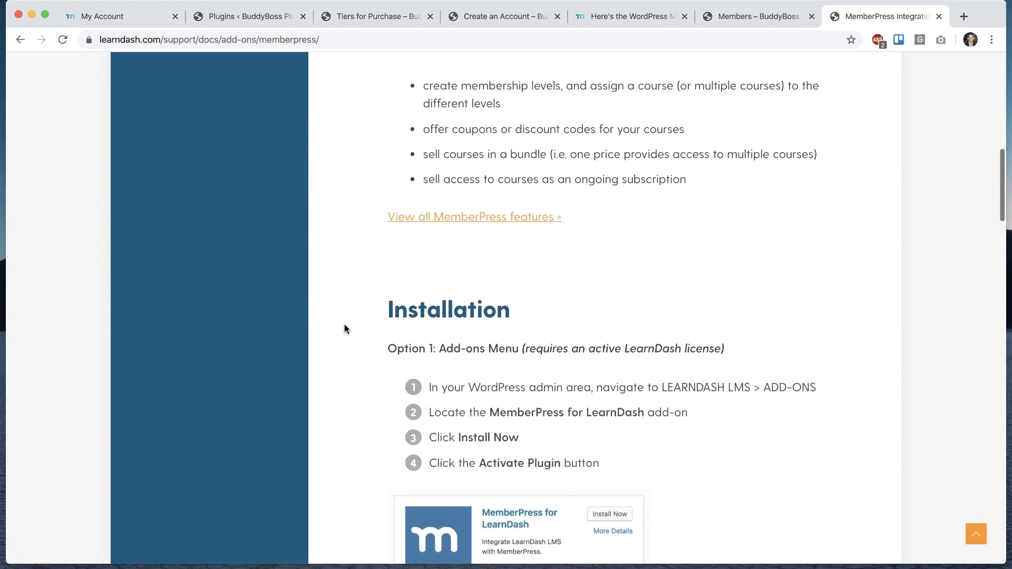
scroll(346, 329, down, 4)
scroll(346, 329, down, 1)
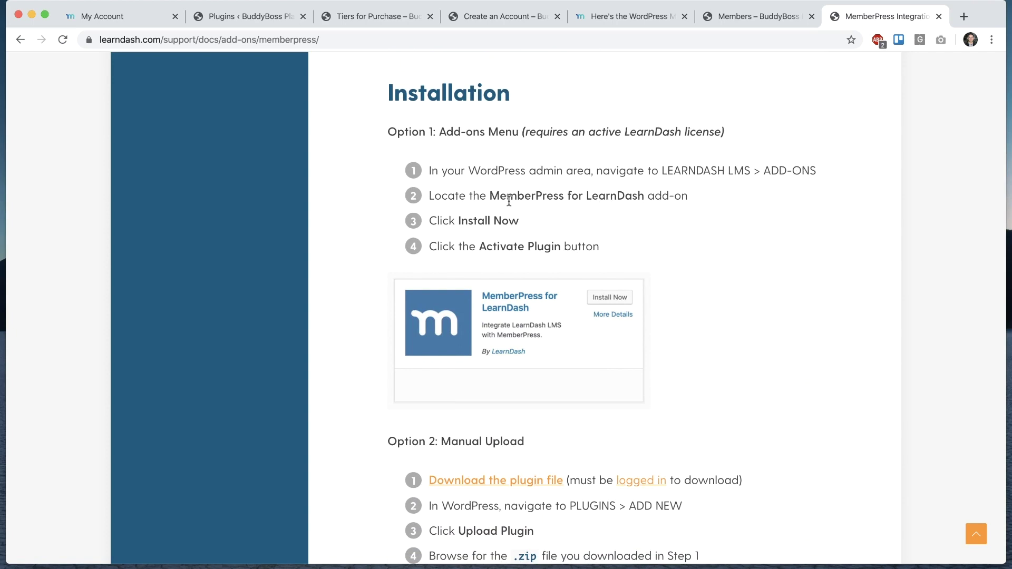
drag(508, 200, 535, 238)
click(539, 225)
Read the remaining installation steps, then return to the WordPress plugins page
scroll(521, 301, down, 5)
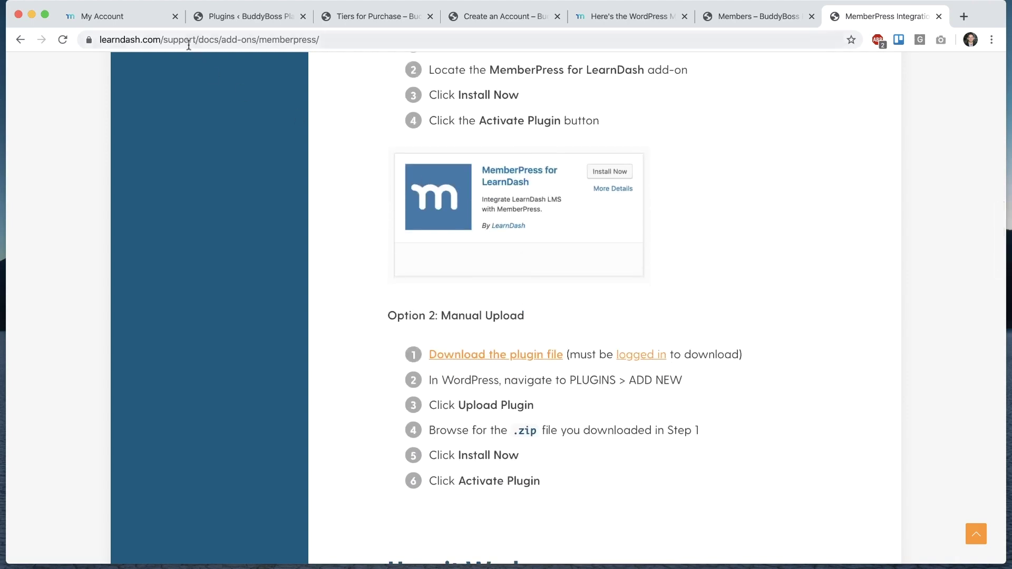
scroll(391, 219, down, 5)
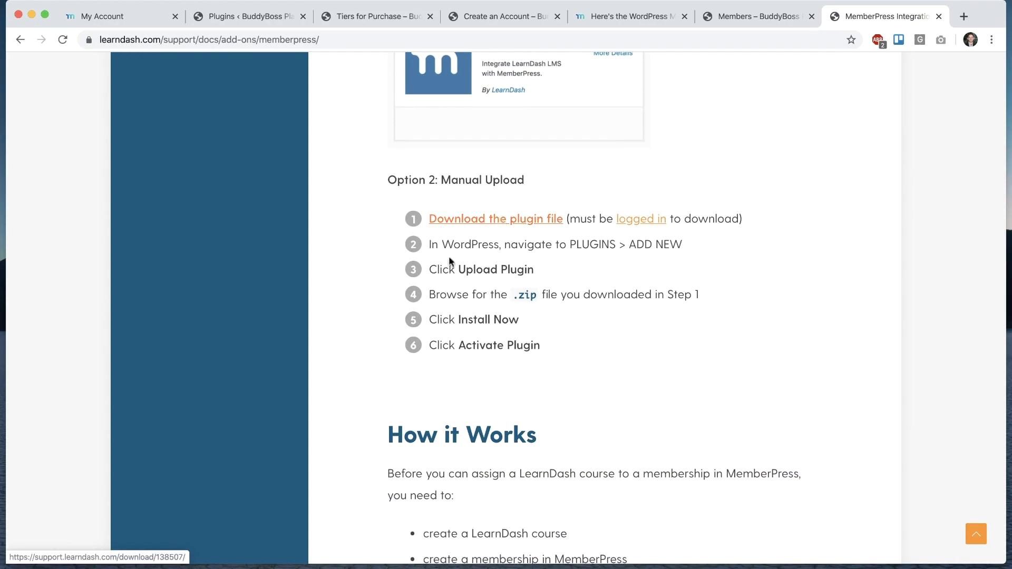
scroll(364, 275, down, 6)
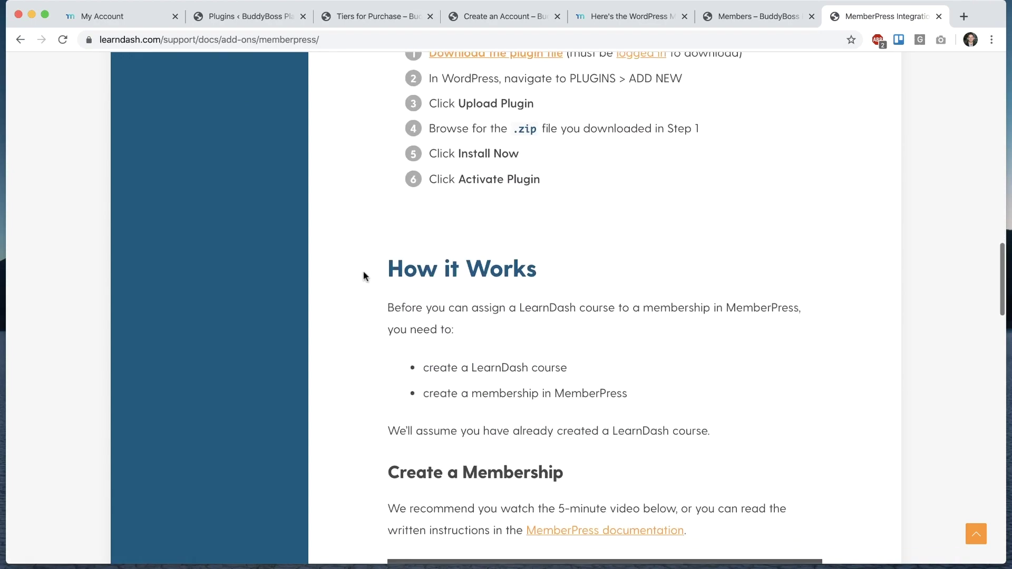
click(248, 17)
scroll(364, 296, down, 10)
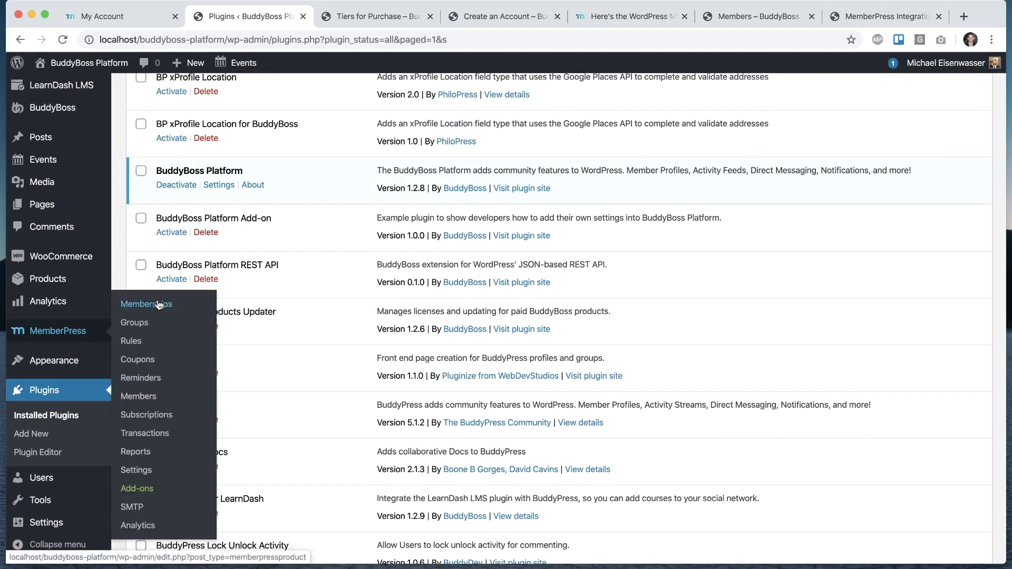
Open the Tier 1 membership's LearnDash options and tick Free Course
click(146, 304)
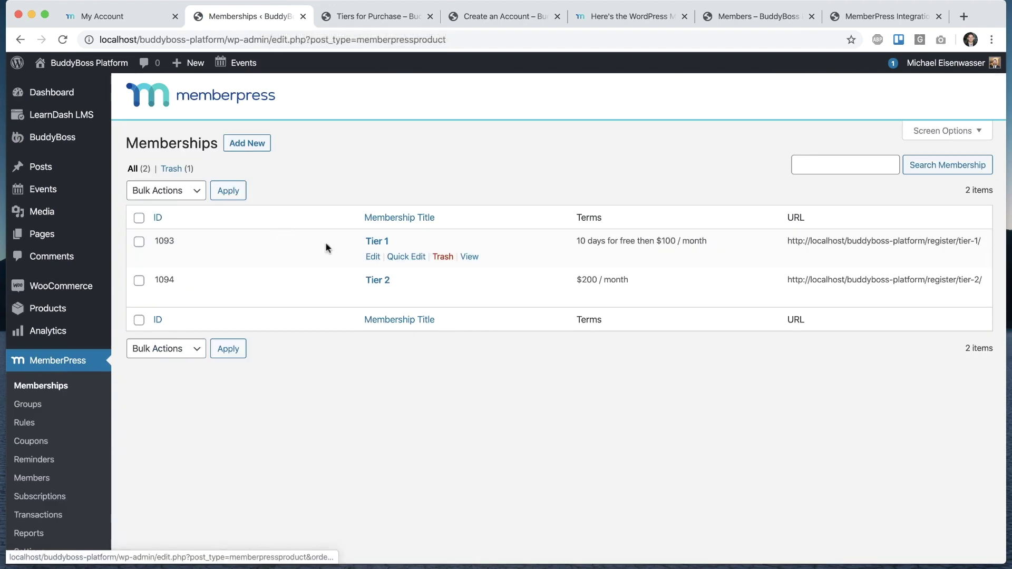
click(373, 257)
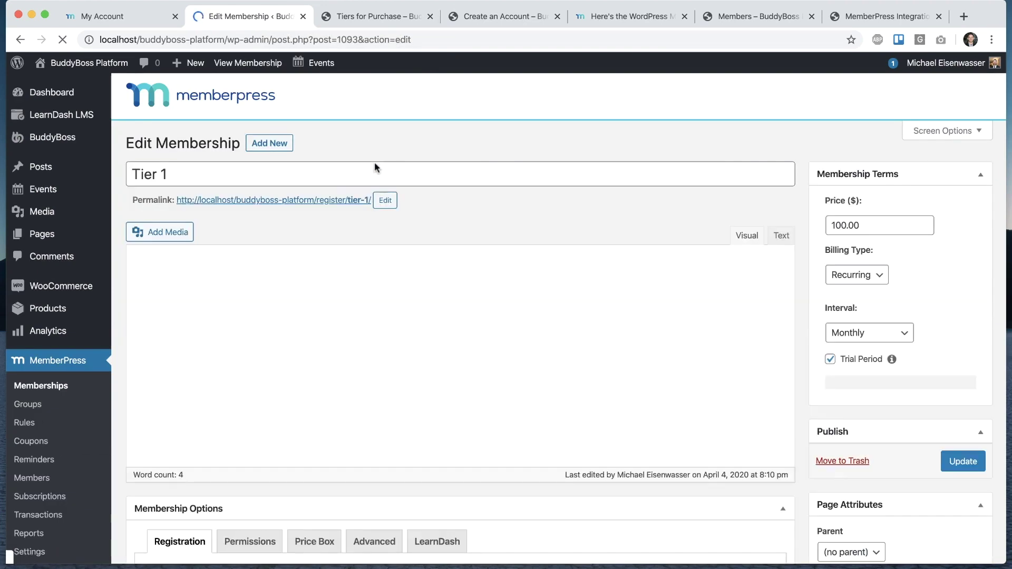
scroll(375, 164, down, 1)
scroll(375, 162, down, 5)
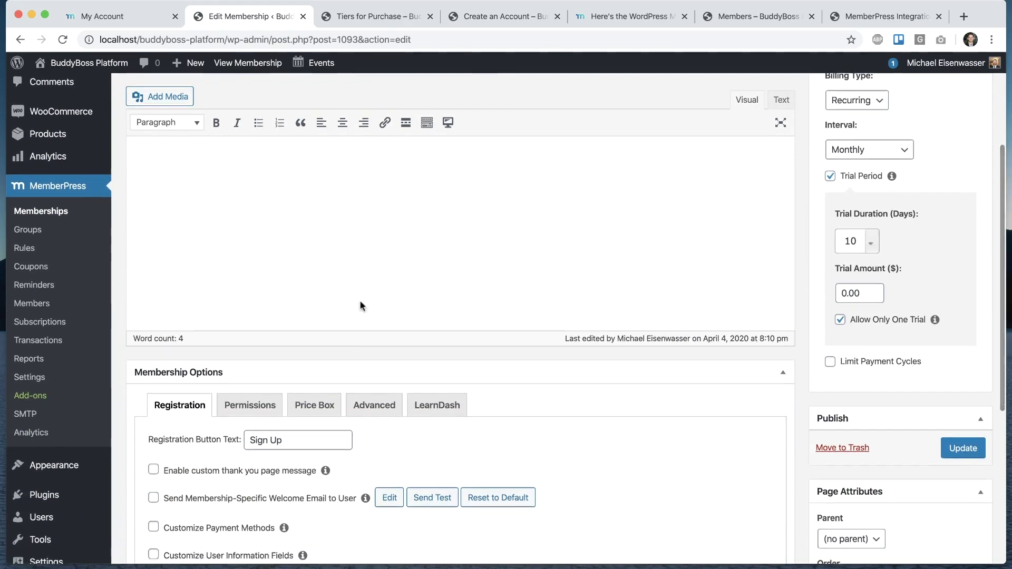
click(433, 329)
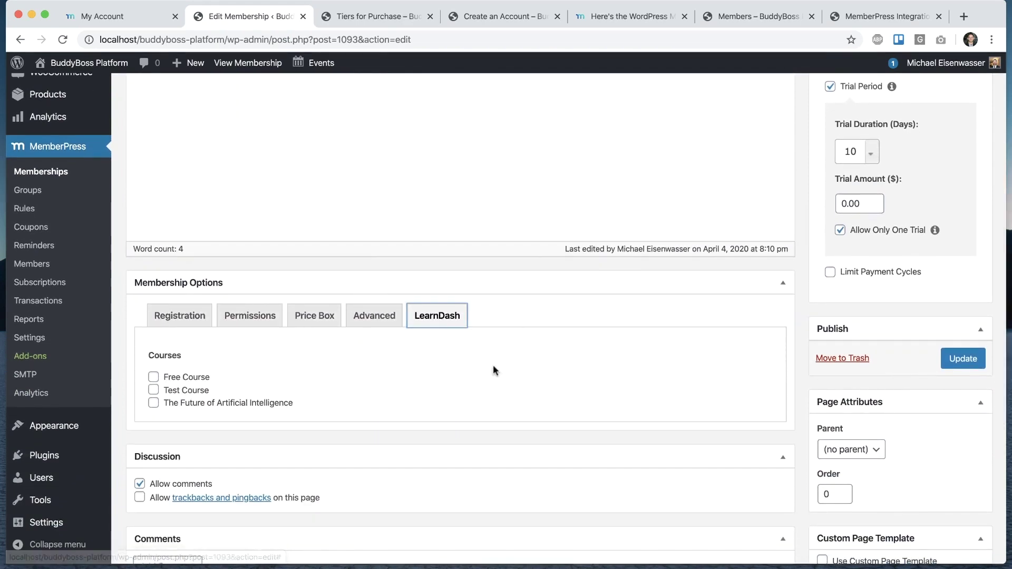
scroll(492, 365, down, 1)
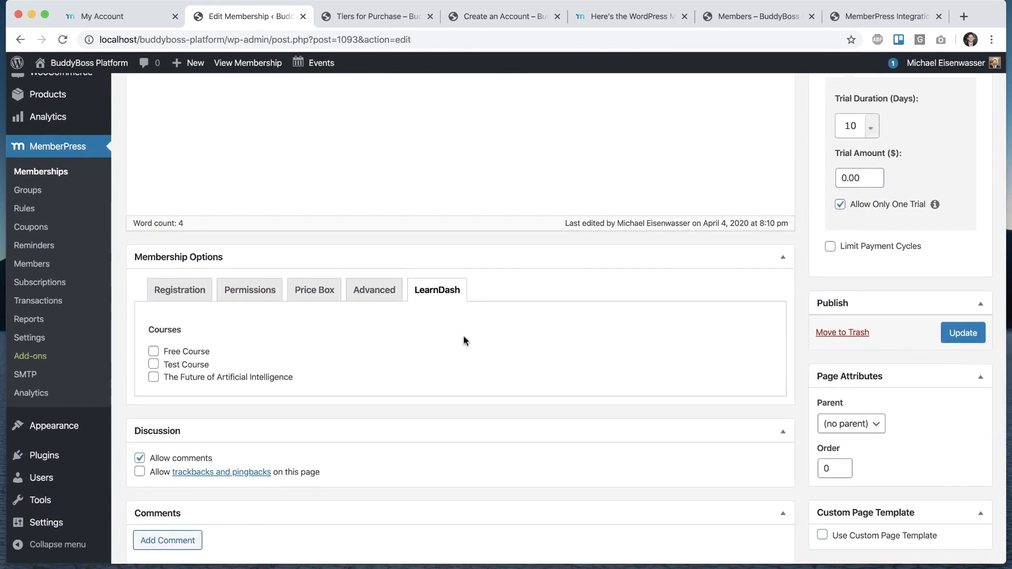
click(183, 352)
scroll(385, 362, down, 2)
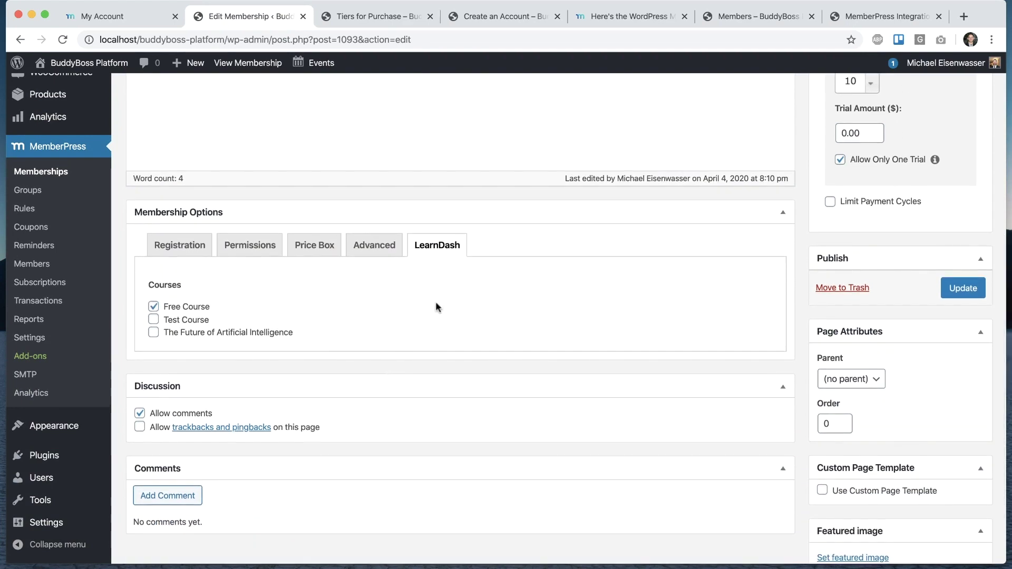
Check the LearnDash integration guide, then return to the Tier 1 membership editor
key(super+9)
scroll(357, 306, down, 3)
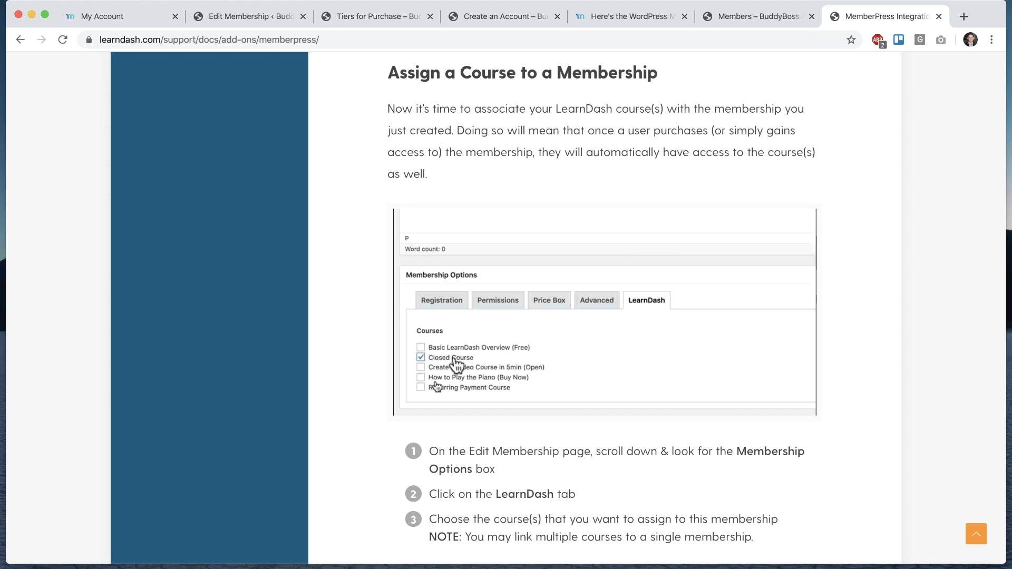
scroll(591, 528, down, 3)
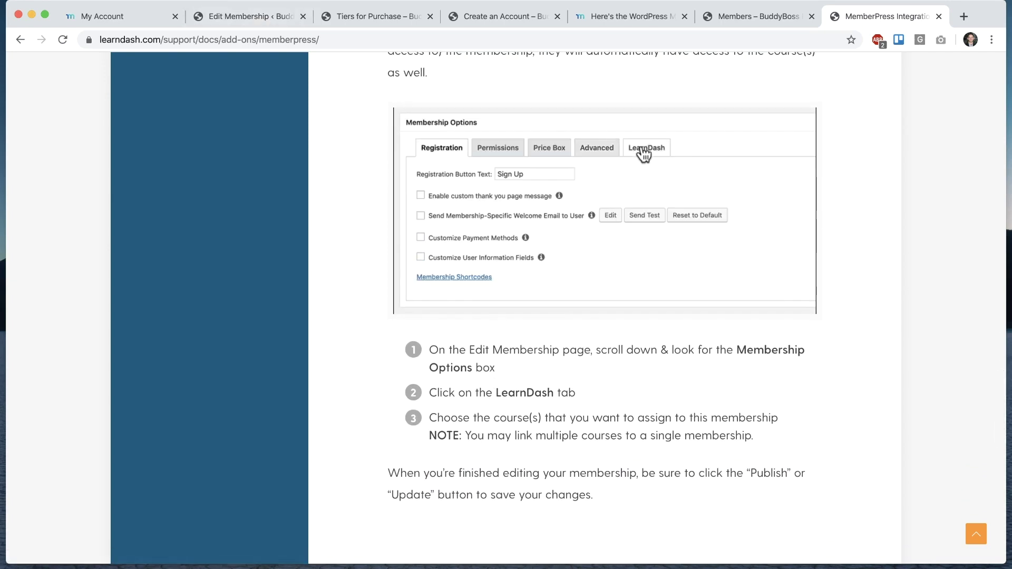
click(237, 20)
scroll(225, 301, up, 1)
Tick Test Course and update the Tier 1 membership
click(196, 333)
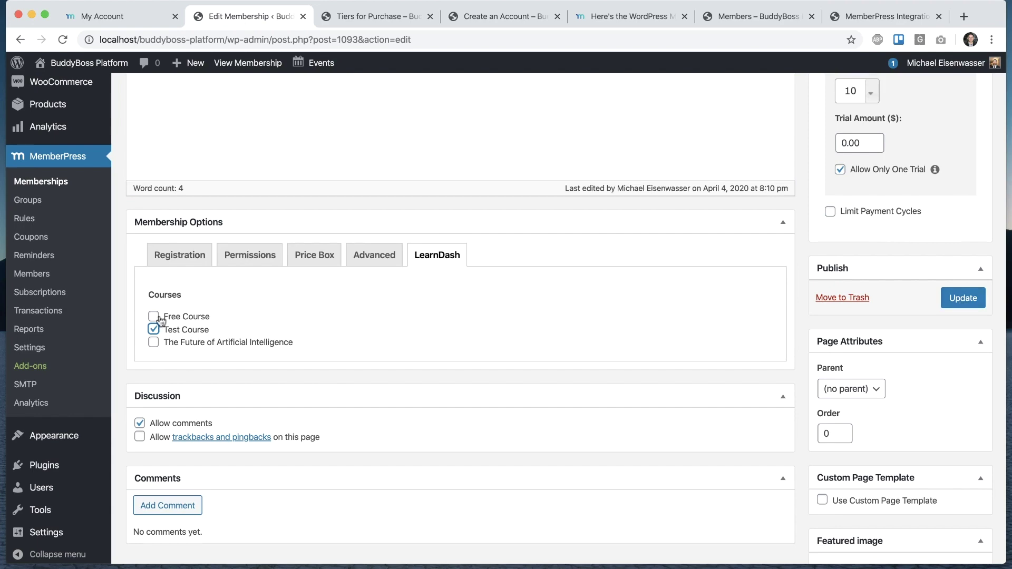
click(962, 299)
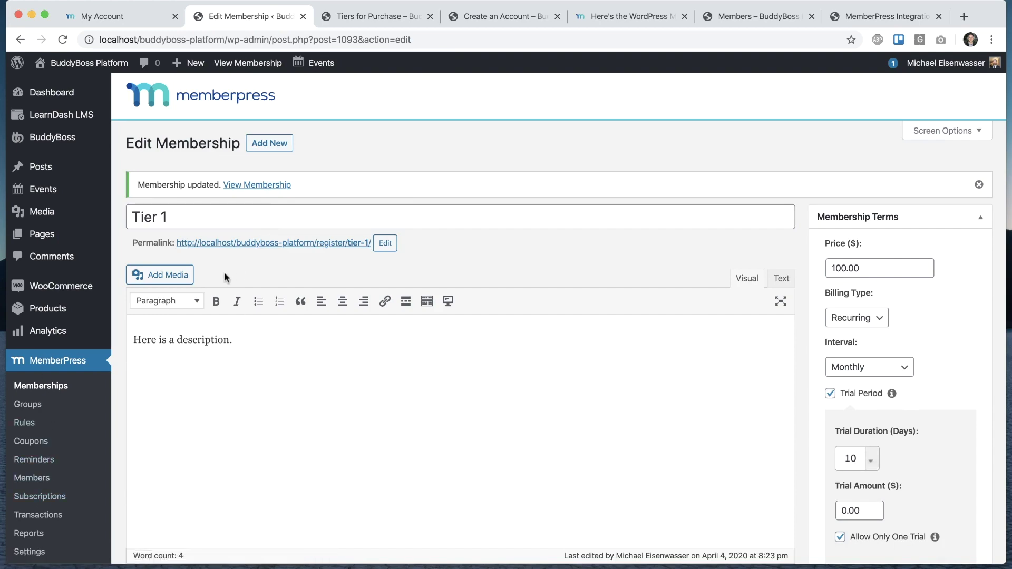
scroll(216, 262, down, 4)
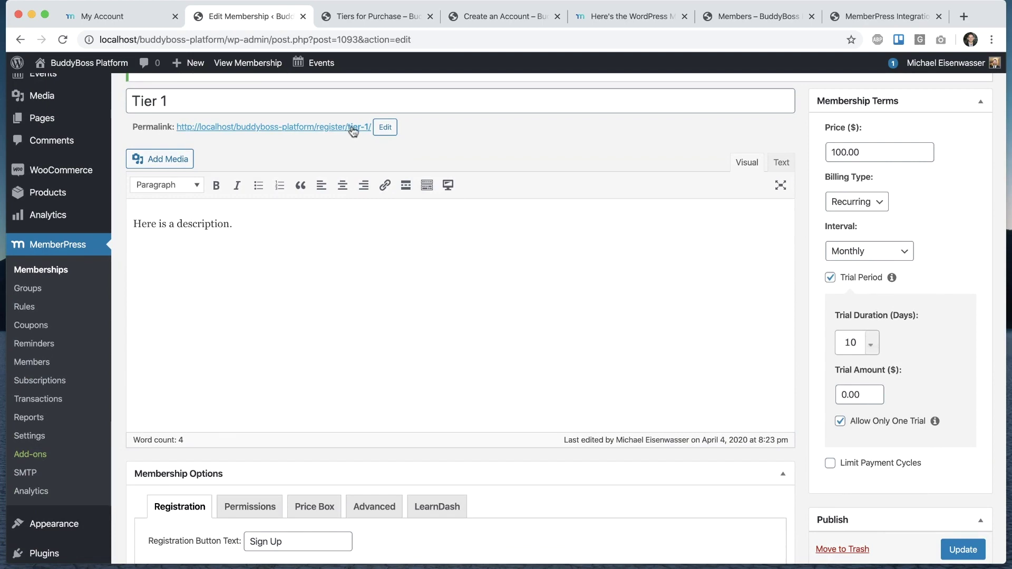
scroll(349, 137, up, 2)
scroll(379, 255, down, 10)
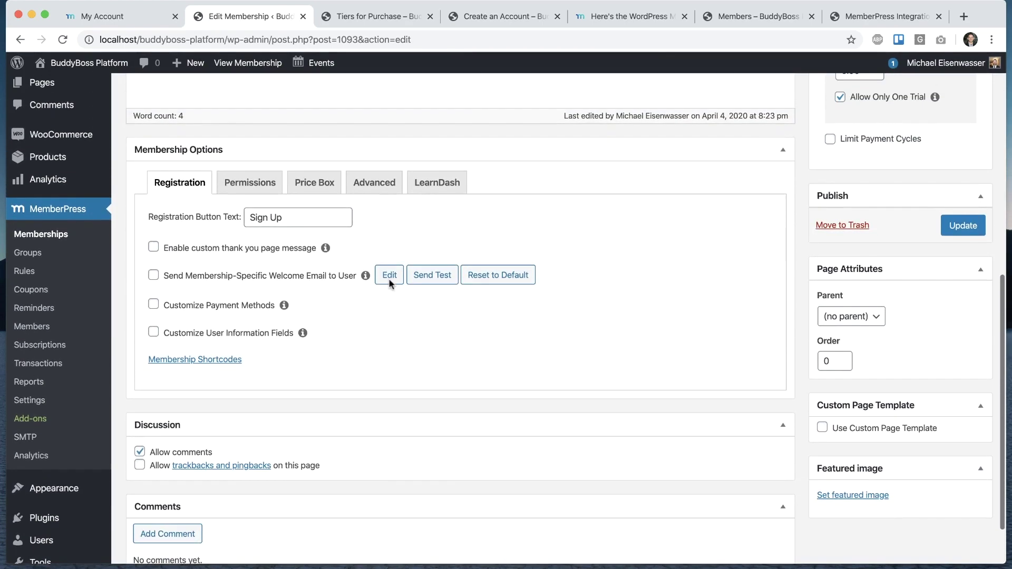
click(437, 183)
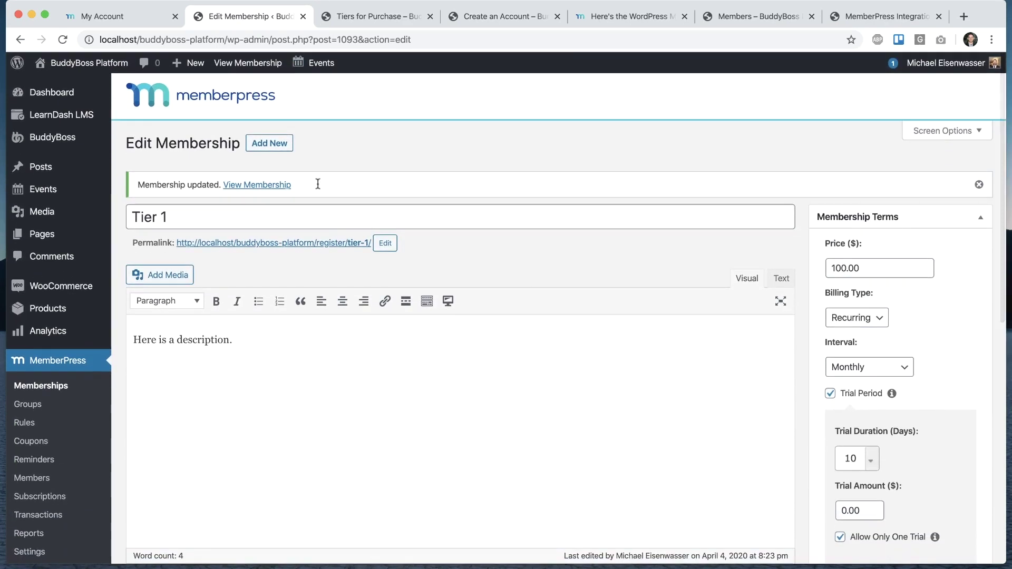
Copy the Tier 1 registration link address and go to the LearnDash Courses list
right_click(343, 243)
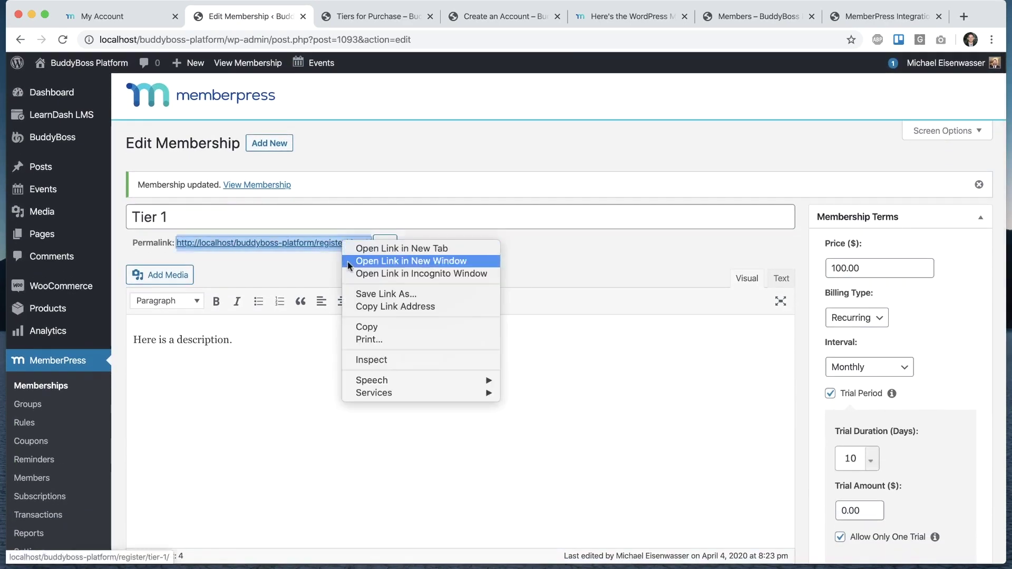
click(355, 324)
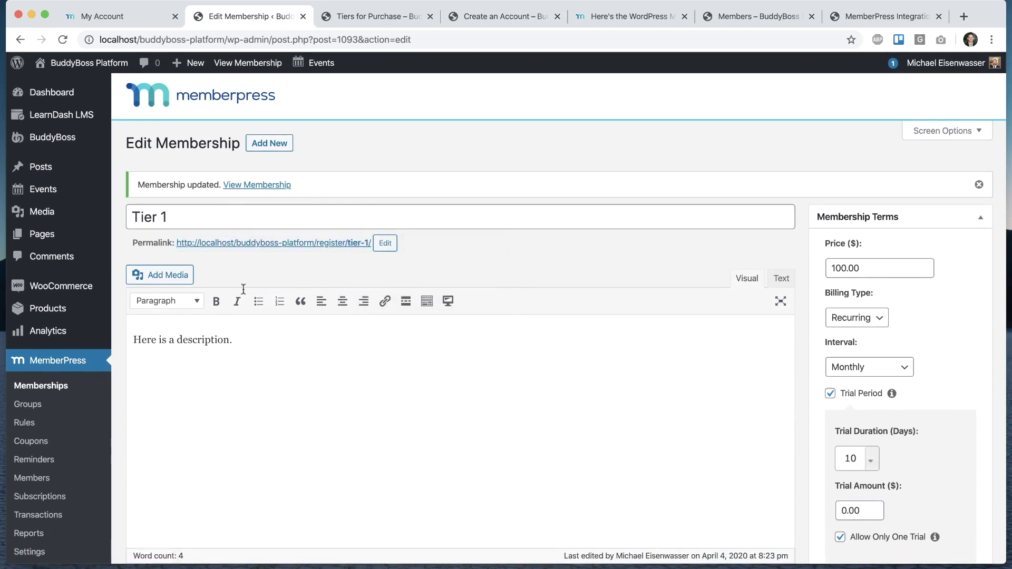
scroll(204, 398, down, 2)
scroll(204, 398, up, 2)
mouse_move(80, 115)
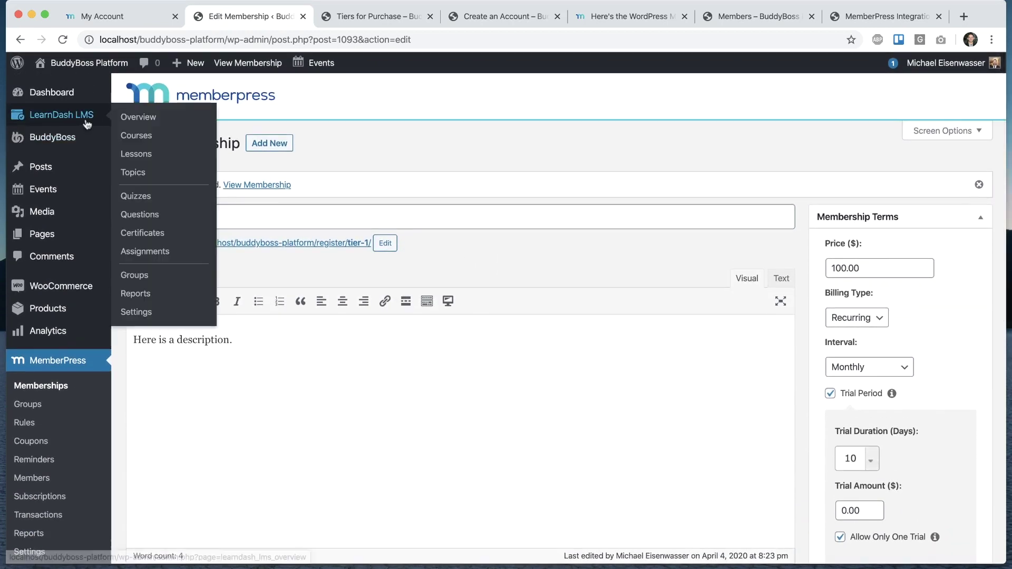
click(141, 137)
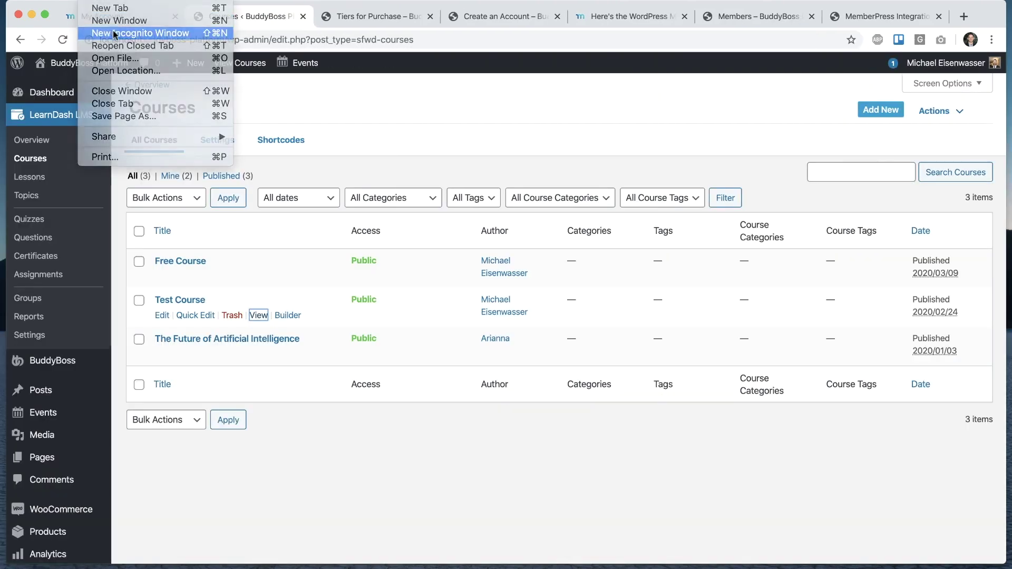
Load the Test Course page in a new private browser window
click(139, 34)
key(super+v)
key(Return)
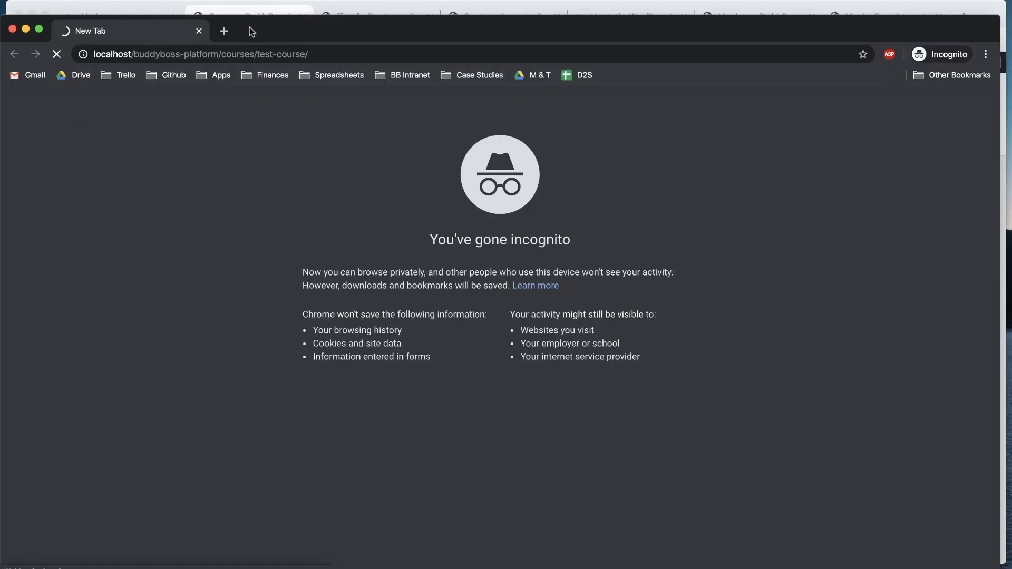
drag(252, 24, 276, 10)
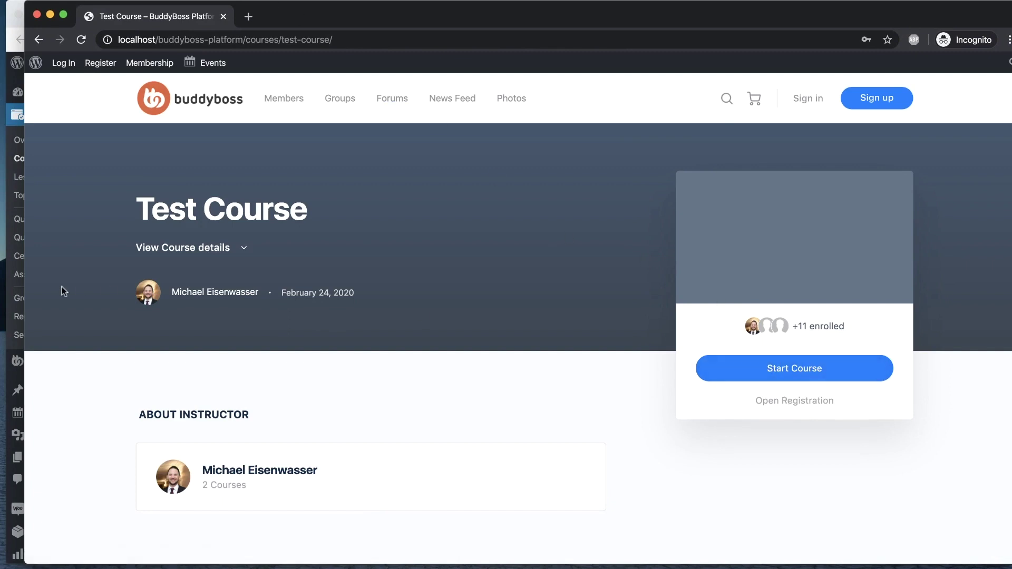
Open Test Course's settings and set its access mode to Closed
click(8, 293)
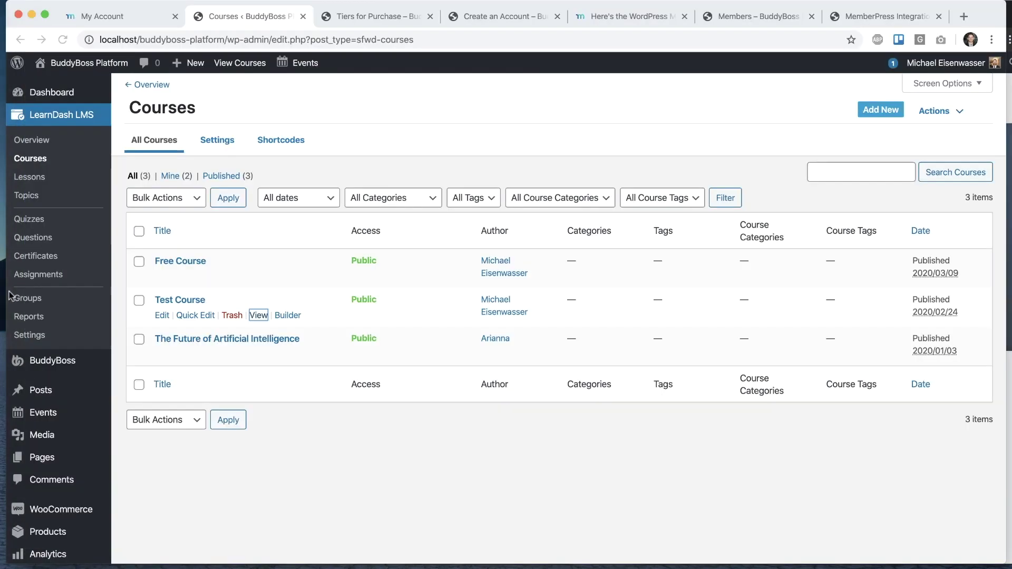
click(162, 316)
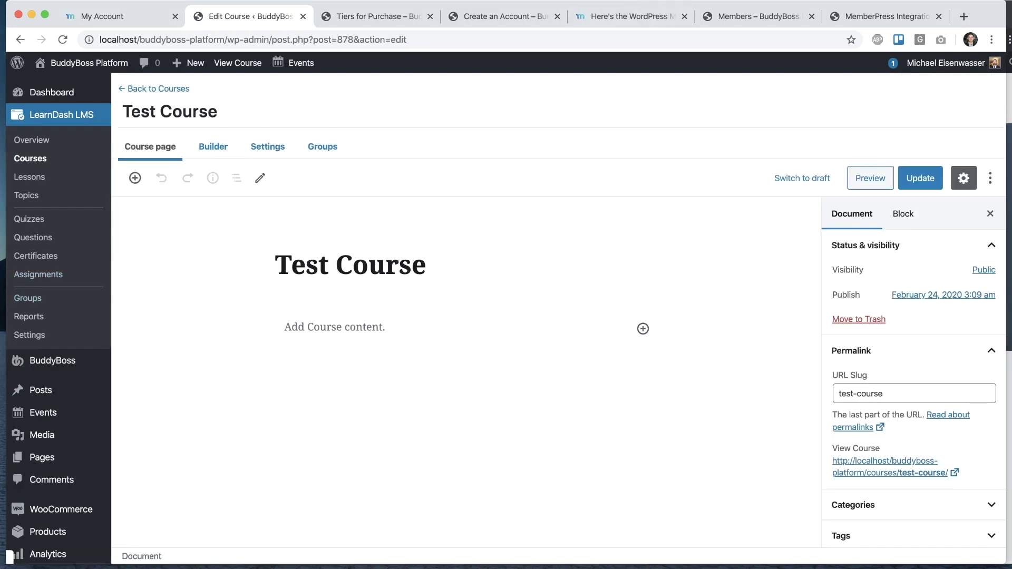
click(269, 142)
scroll(311, 311, down, 2)
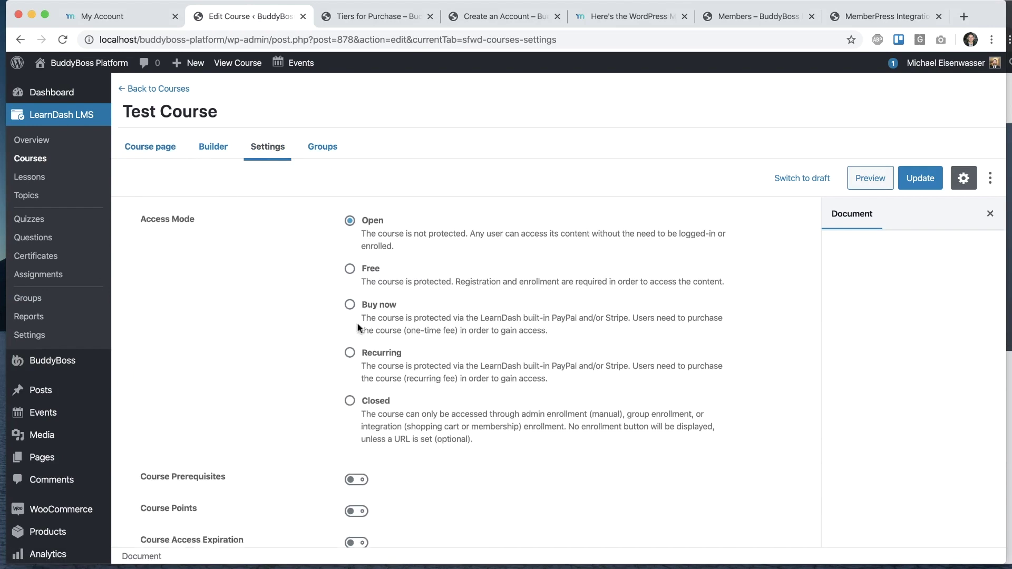
click(350, 401)
scroll(315, 361, down, 3)
Enter $100/month as the Course Price
click(540, 409)
scroll(564, 403, down, 1)
text($100)
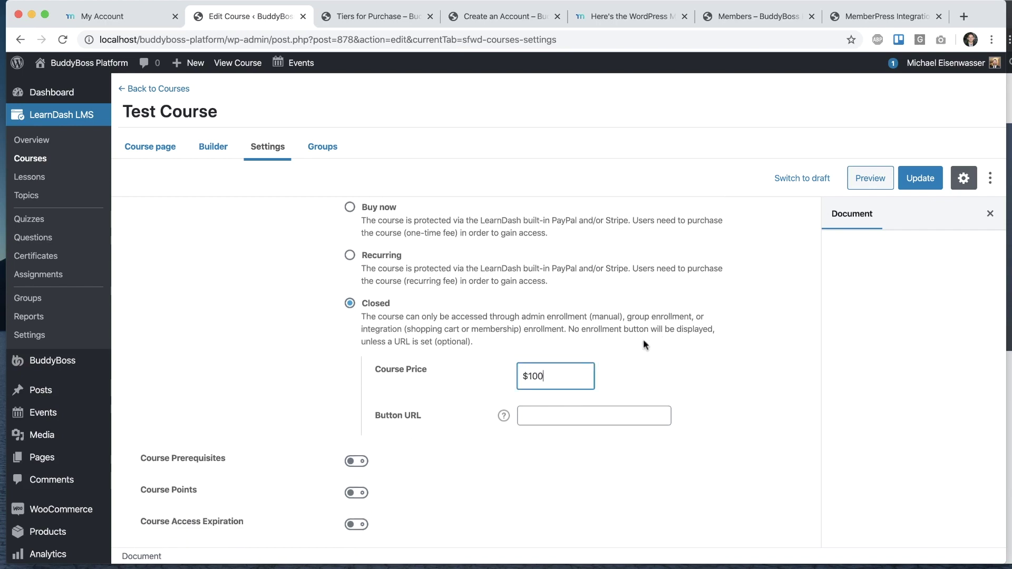
click(643, 342)
scroll(644, 342, down, 1)
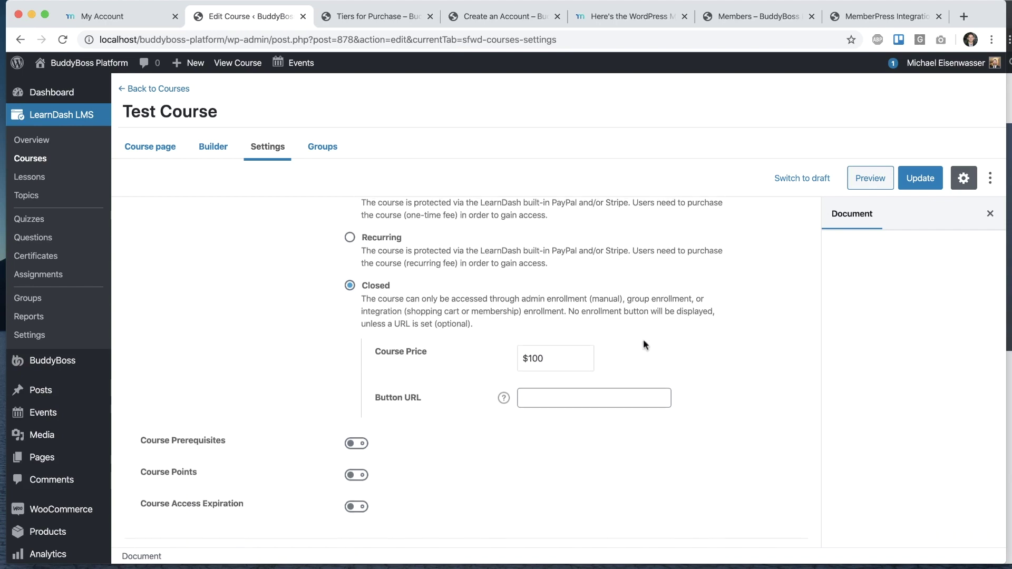
click(558, 356)
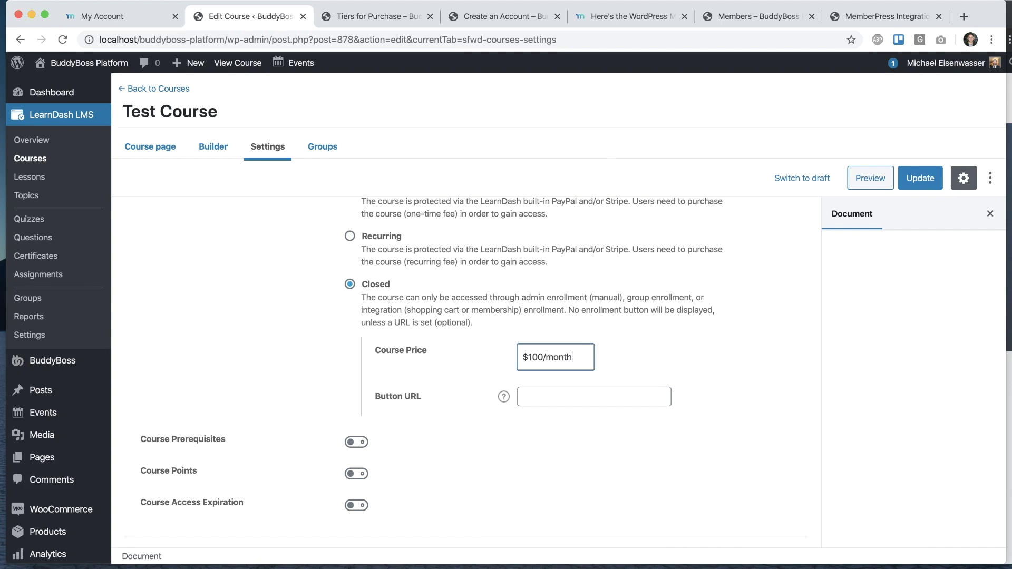
text(/month)
Paste the Tier 1 registration link into the Button URL field
key(super+shift+v)
key(Down)
key(Escape)
click(538, 396)
key(super+v)
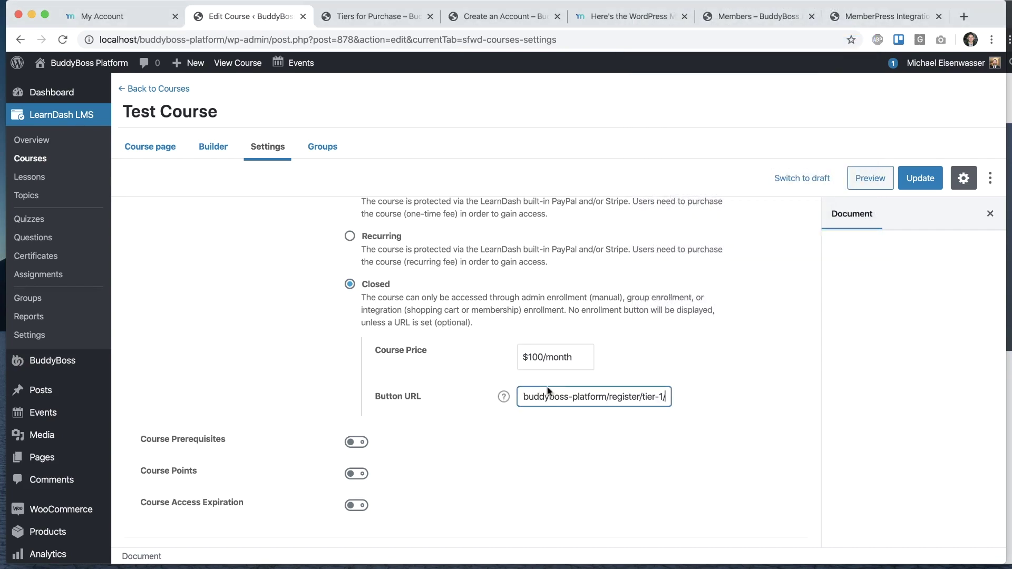
drag(638, 396, 548, 380)
click(641, 395)
click(725, 394)
Update Test Course to save the Closed access, price and button URL
scroll(725, 395, down, 1)
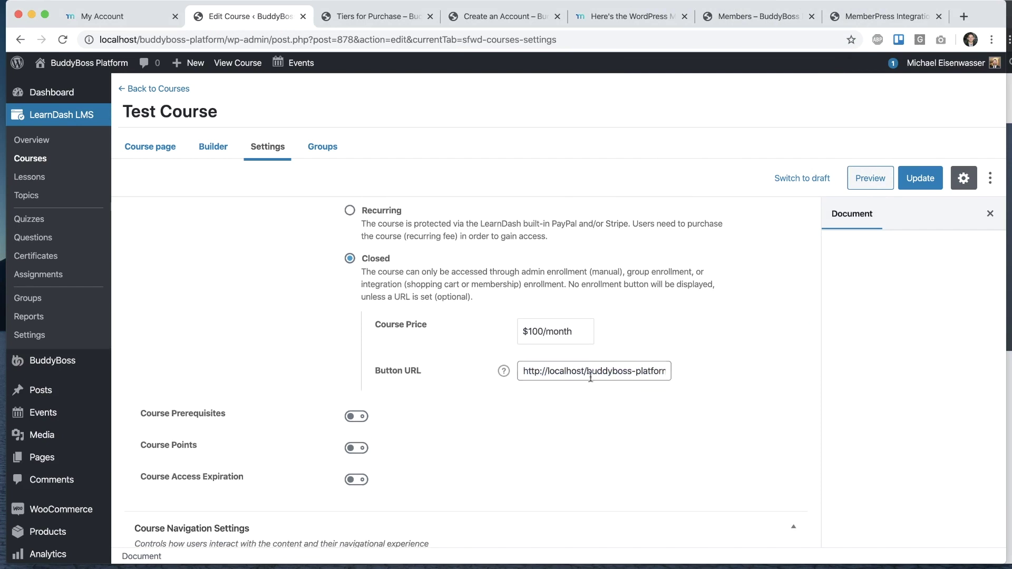
click(920, 178)
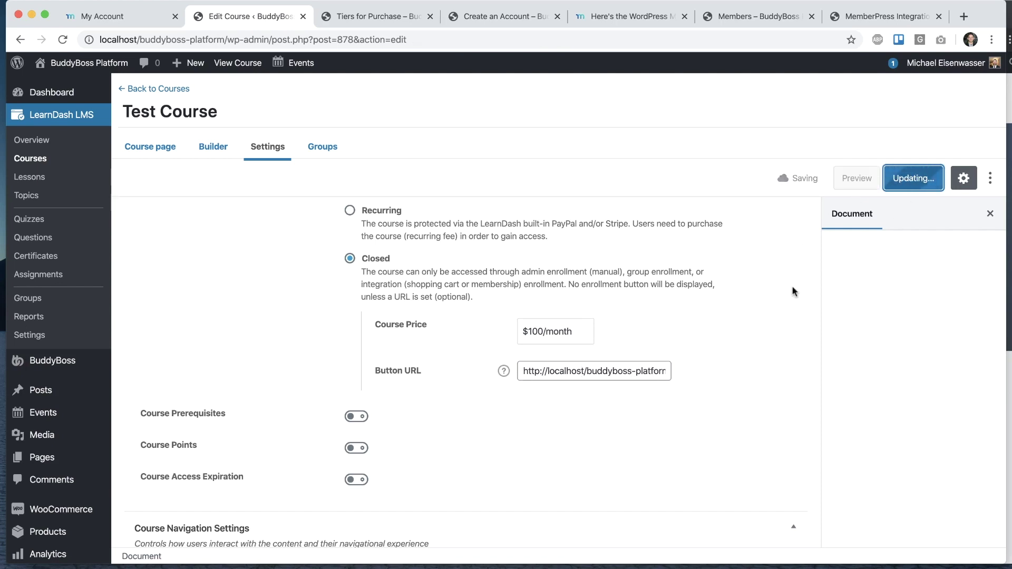
drag(1006, 180, 983, 180)
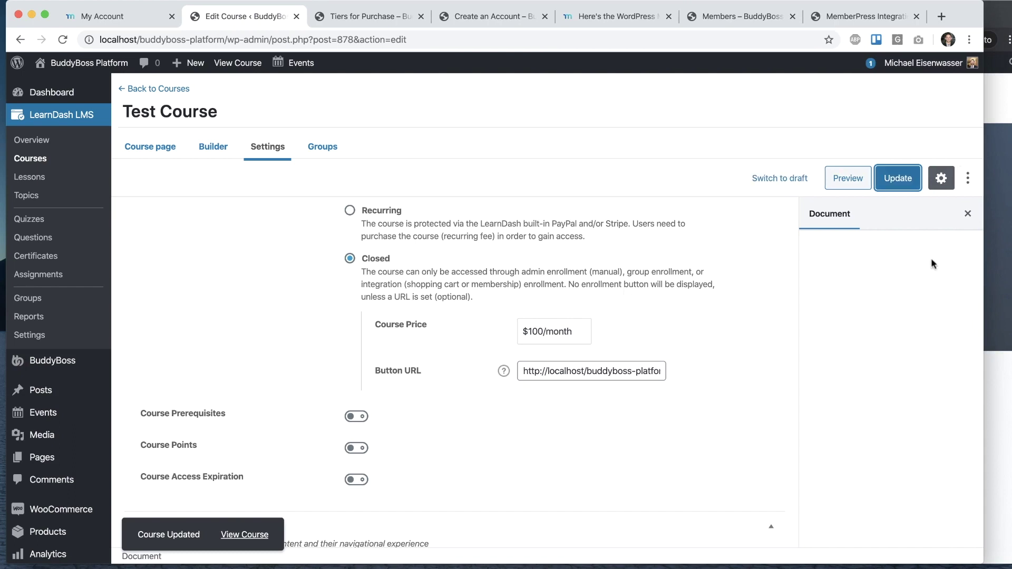
click(996, 224)
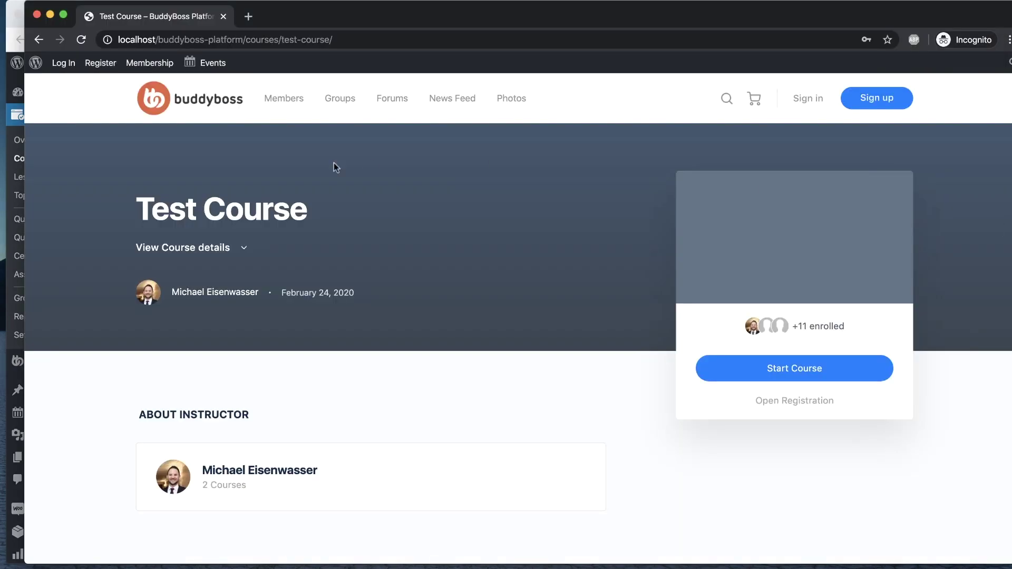
click(81, 39)
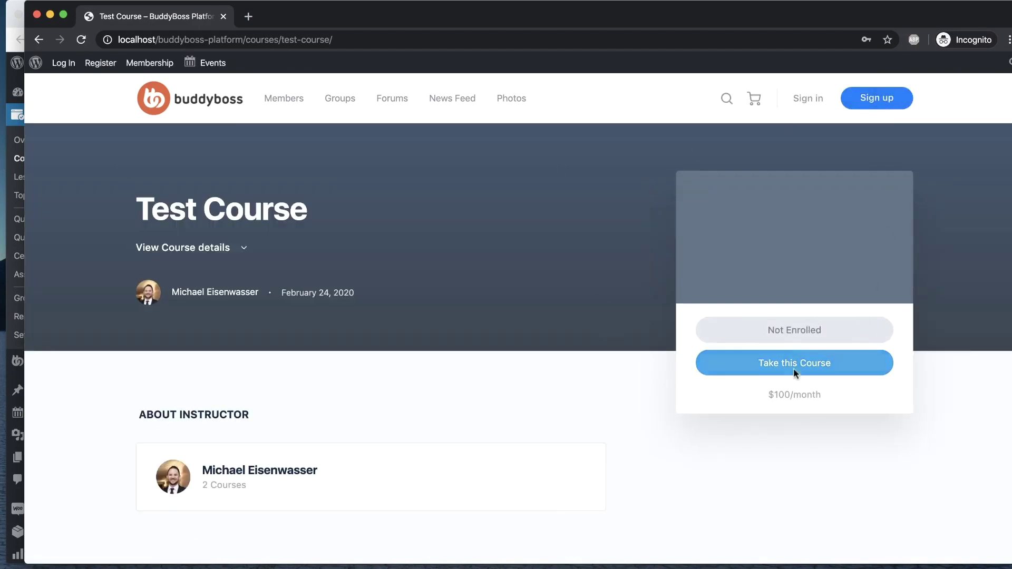
drag(768, 395, 858, 399)
click(851, 399)
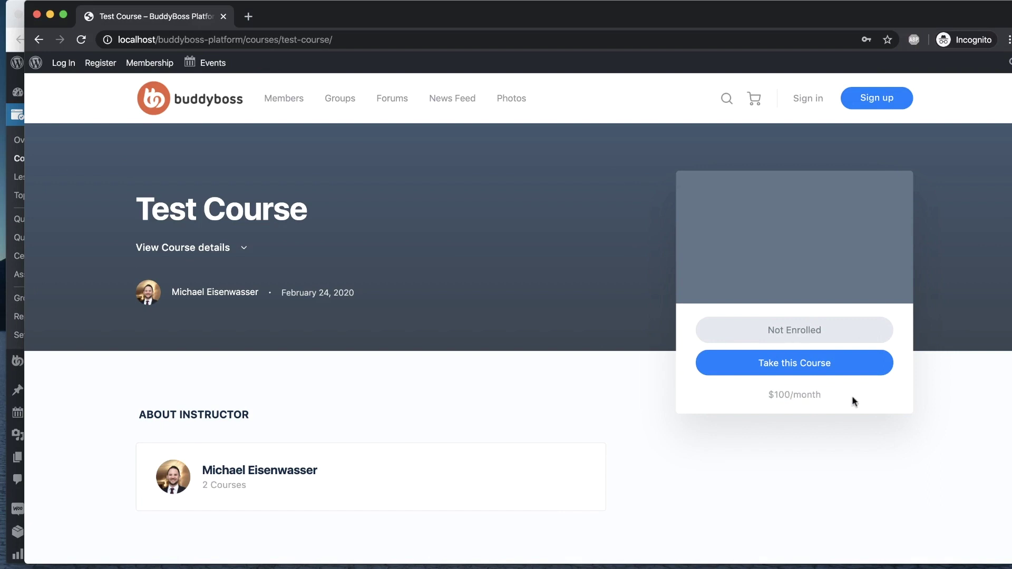
click(795, 365)
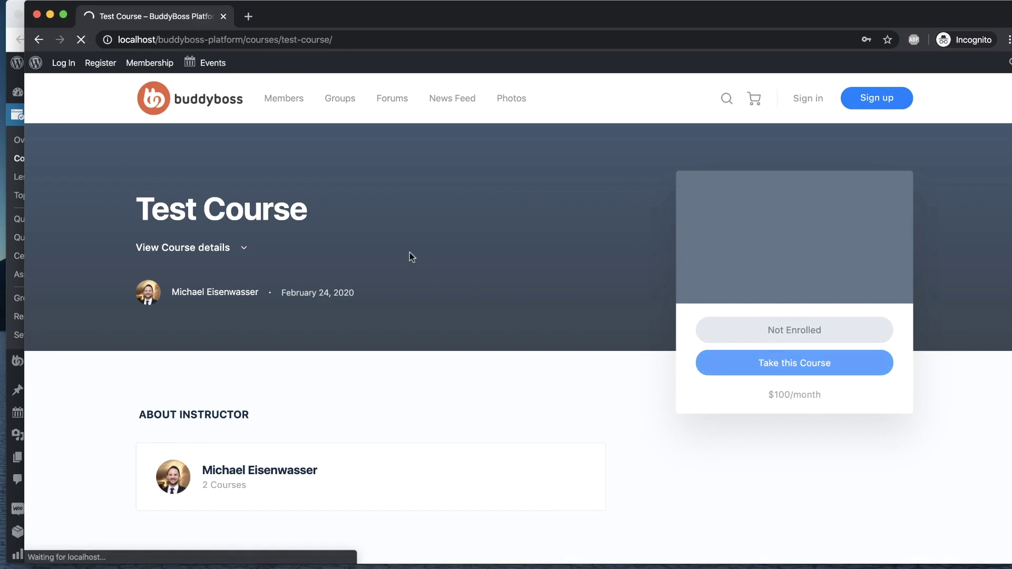
scroll(290, 311, down, 1)
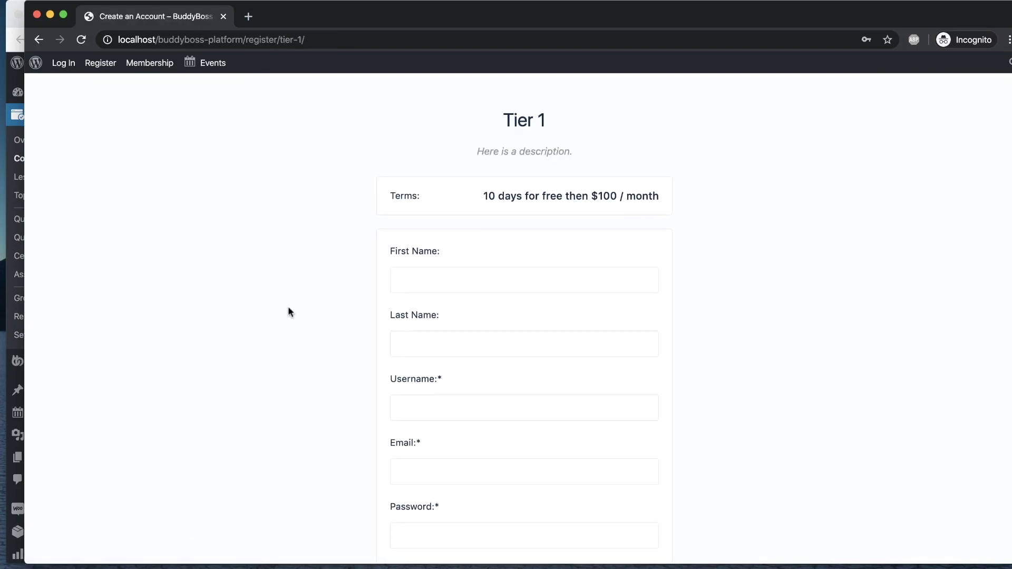
scroll(519, 237, down, 4)
scroll(327, 239, up, 4)
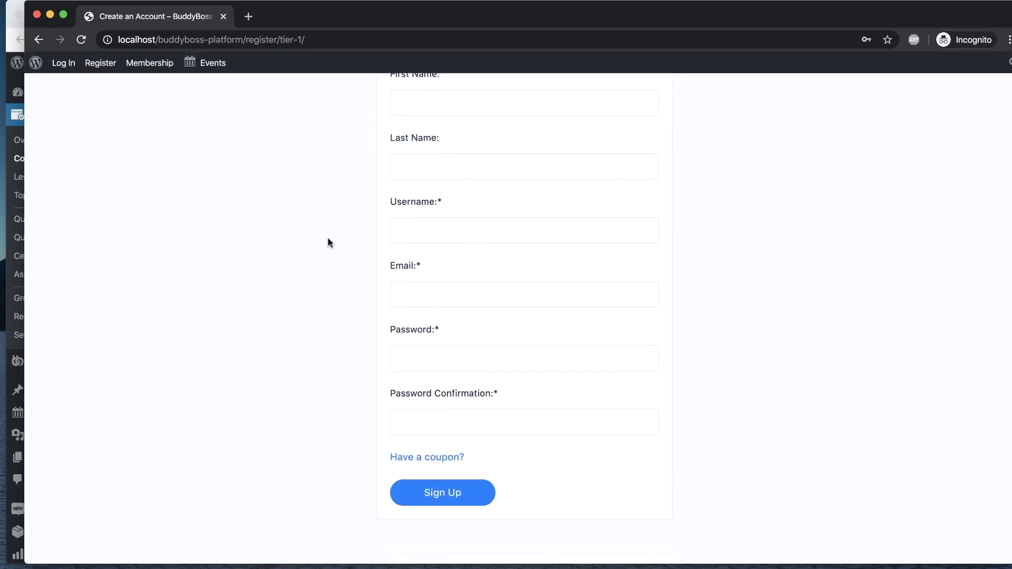
click(39, 40)
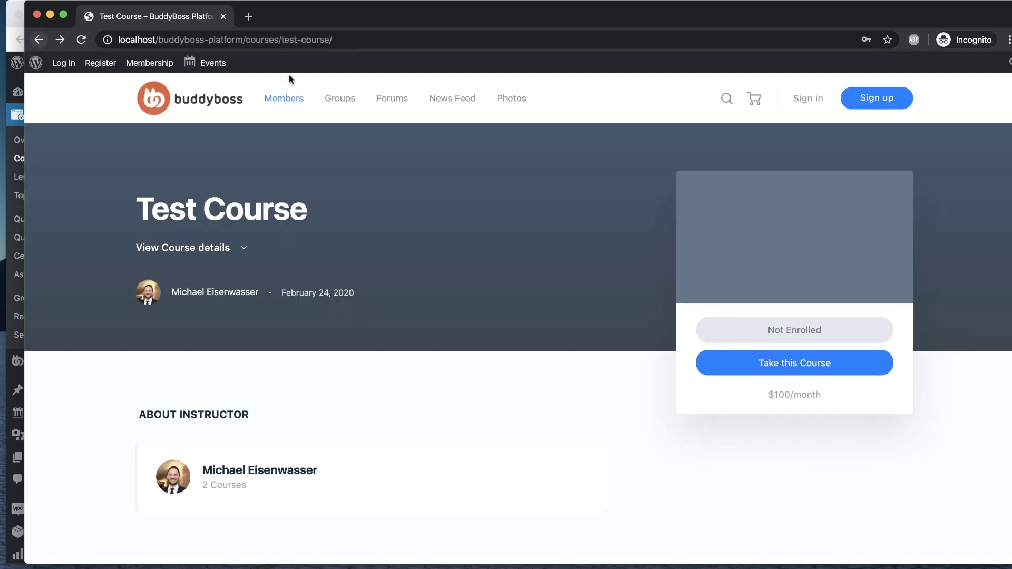
click(16, 360)
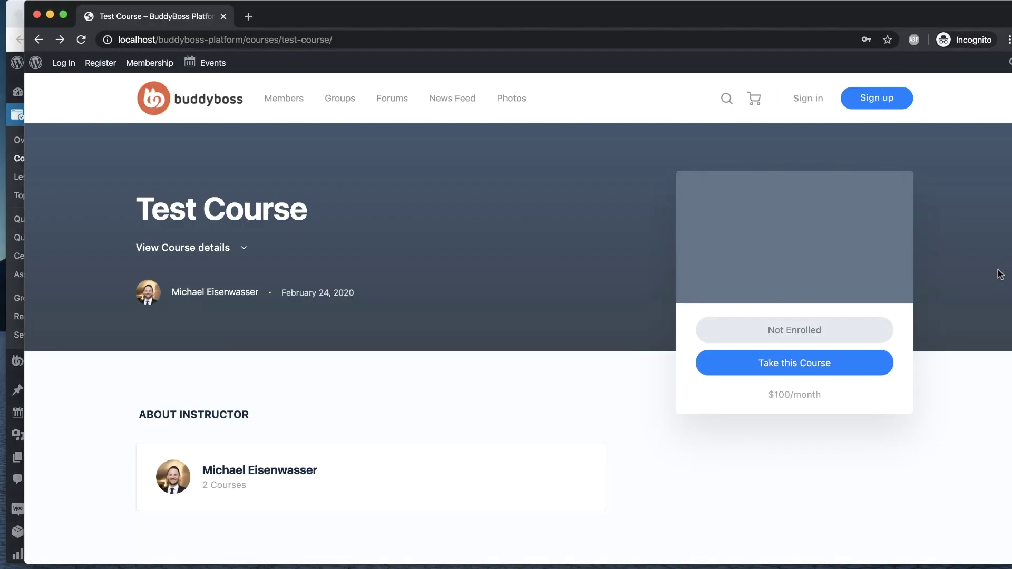
Switch to the other browser window and scroll down the MemberPress User Manual
click(999, 271)
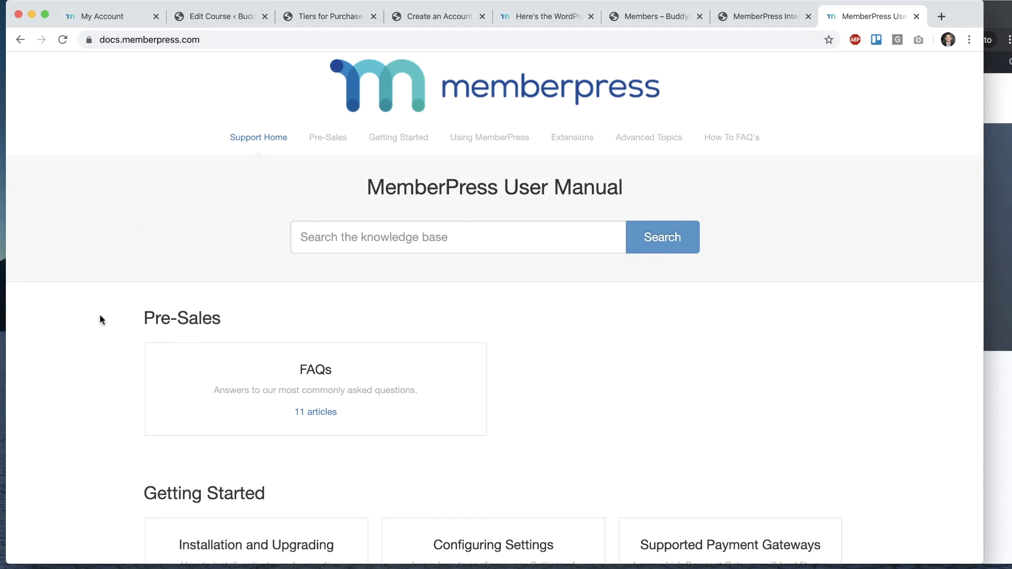
scroll(97, 323, down, 14)
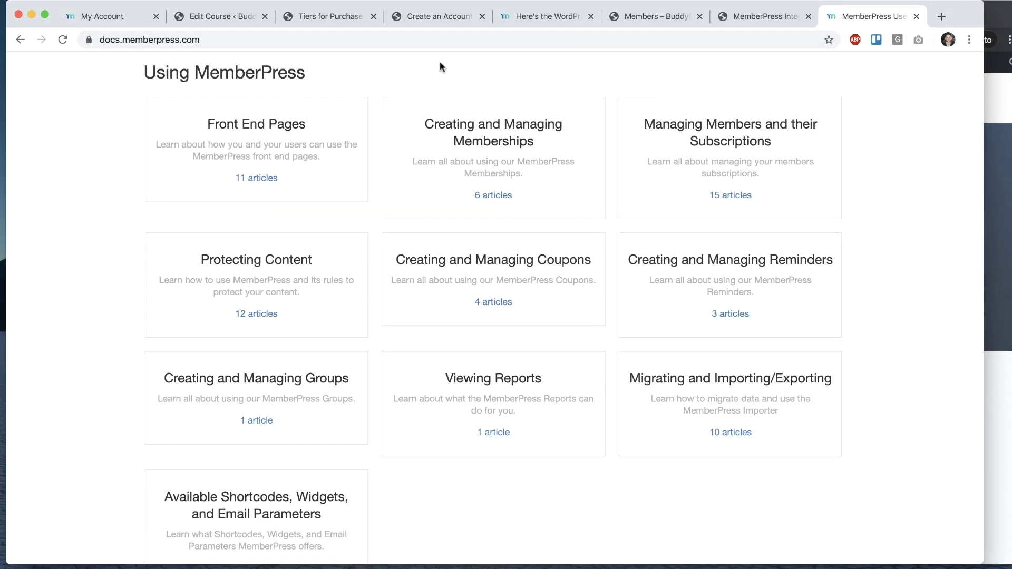